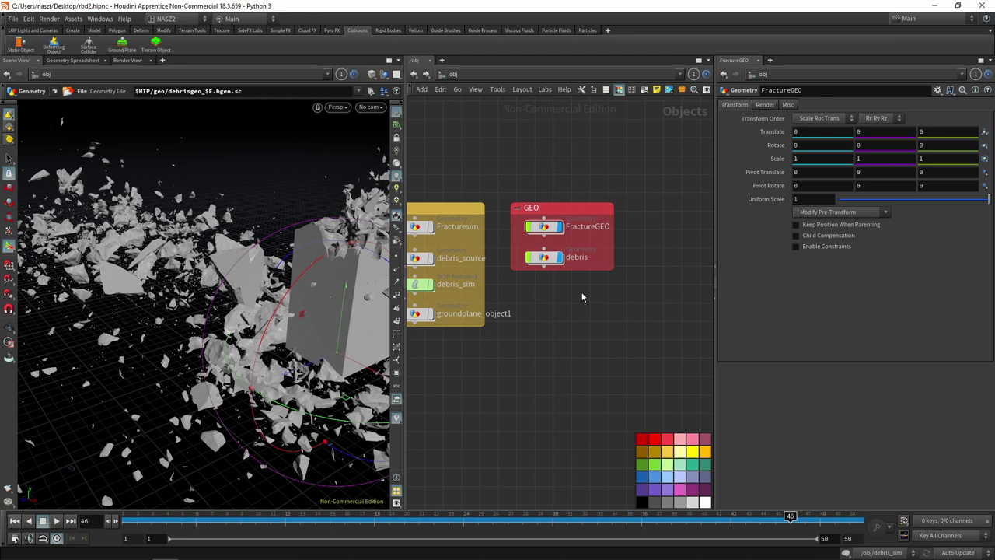
Enter the Fracturesim network, select the rbdio1 node, and rewind the timeline to frame 1
{"action": "middle_click_drag", "start_coordinate": [578, 296], "coordinate": [612, 300]}
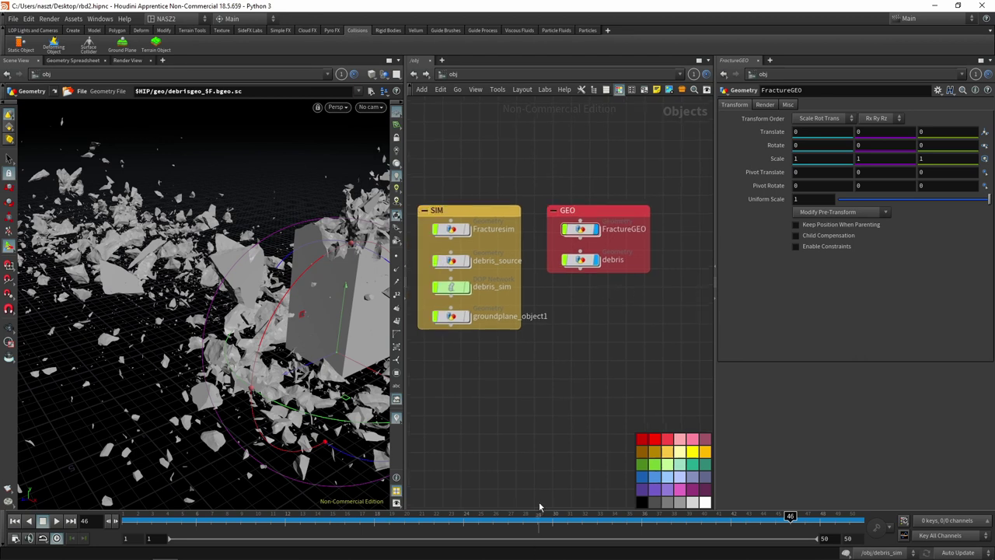
{"action": "double_click", "coordinate": [453, 229]}
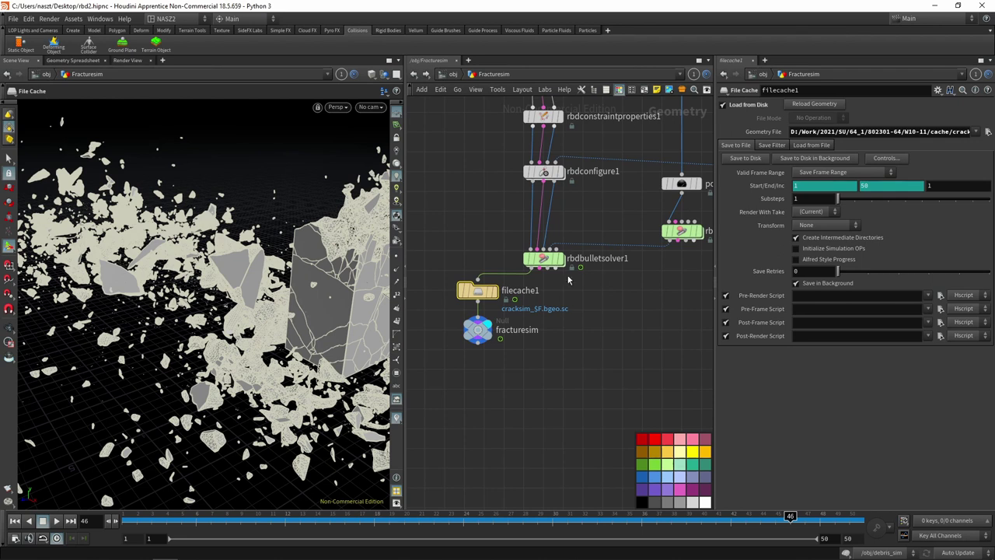
{"action": "middle_click_drag", "start_coordinate": [599, 192], "coordinate": [505, 270]}
{"action": "scroll", "coordinate": [537, 226], "scroll_direction": "up", "scroll_amount": 3}
{"action": "scroll", "coordinate": [537, 226], "scroll_direction": "up", "scroll_amount": 2}
{"action": "left_click", "coordinate": [504, 266]}
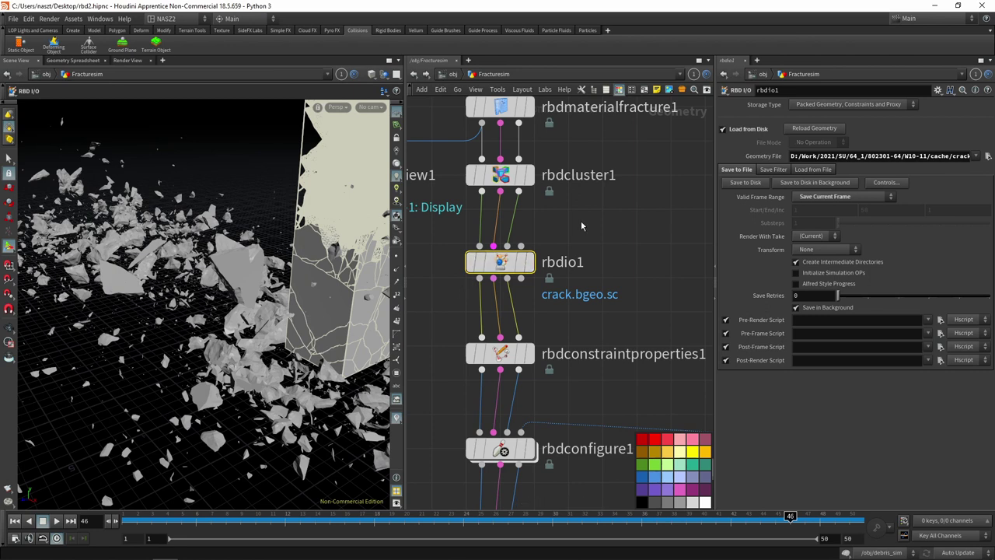
{"action": "mouse_move", "coordinate": [581, 221]}
{"action": "middle_mouse_down"}
{"action": "mouse_move", "coordinate": [596, 276]}
{"action": "mouse_move", "coordinate": [590, 332]}
{"action": "middle_mouse_up"}
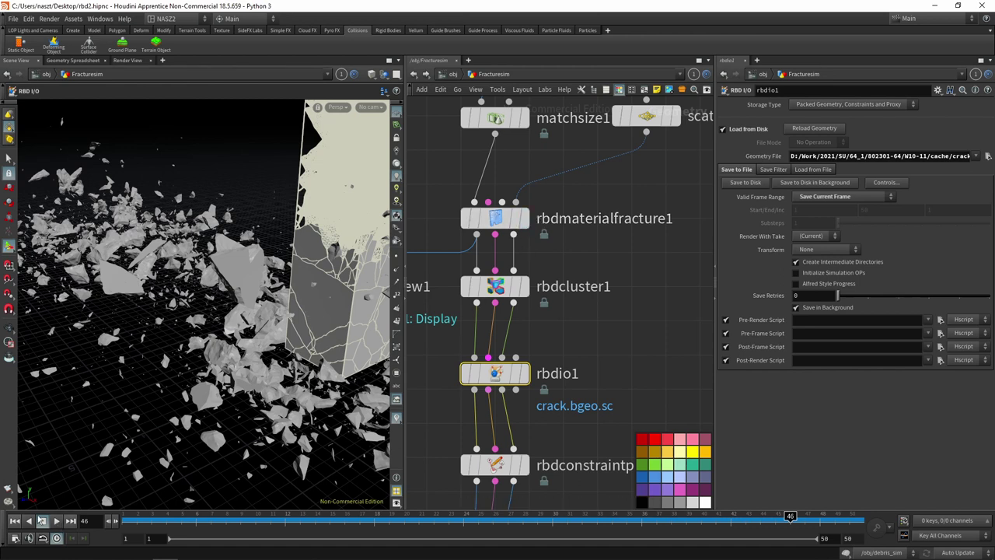
{"action": "left_click", "coordinate": [15, 521]}
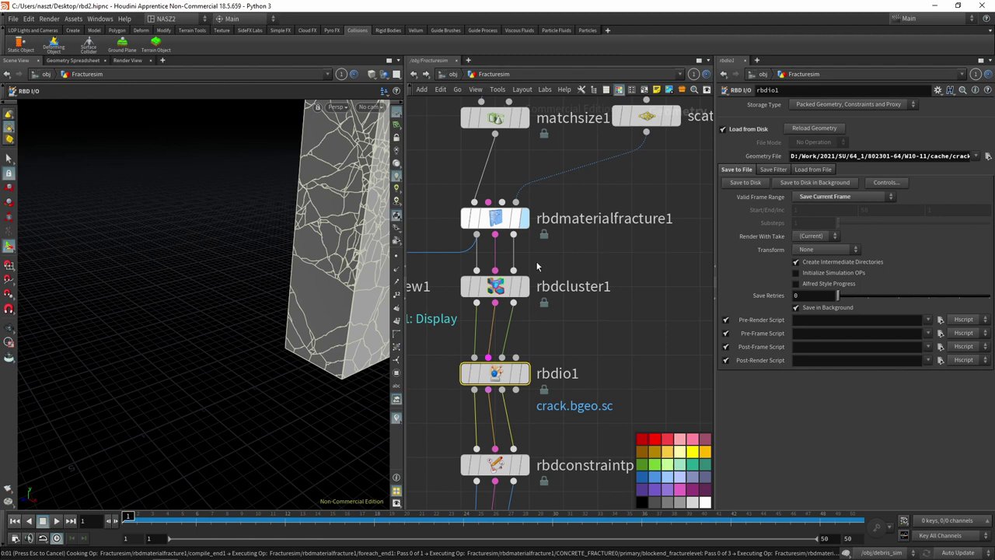
Set rbdio1's display flag and enable Load from Disk for its crack.bgeo.sc data
{"action": "left_click", "coordinate": [526, 374]}
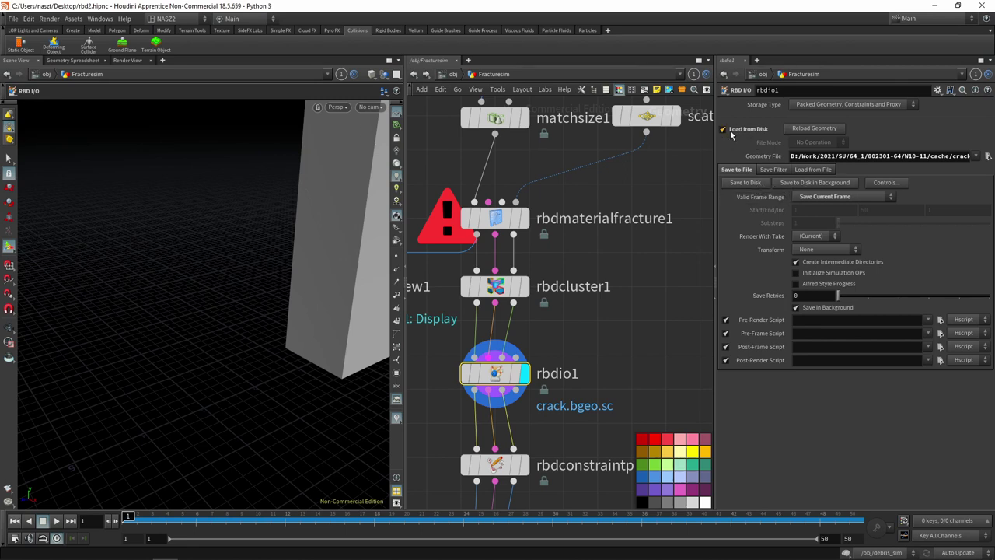
{"action": "left_click", "coordinate": [722, 131]}
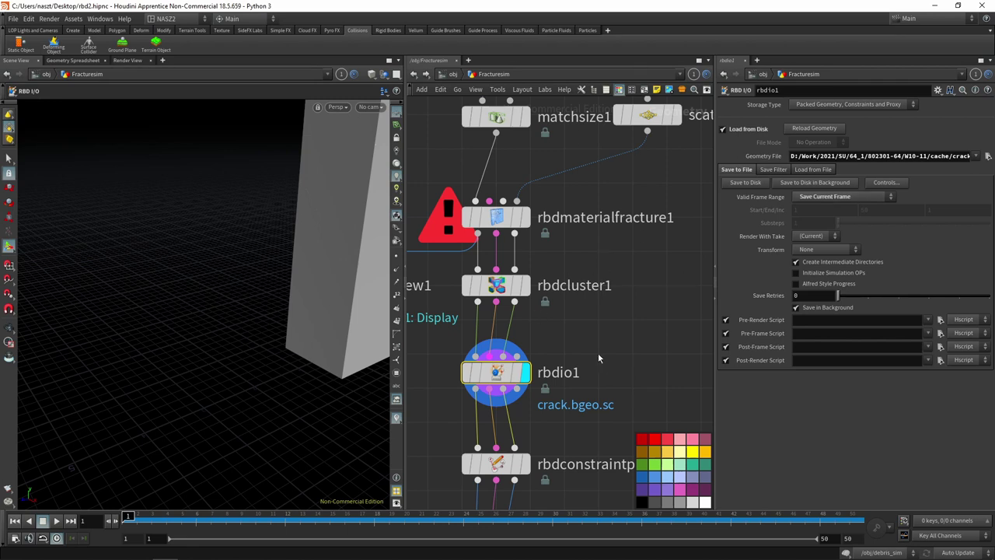
Check rbdio1's point and primitive counts in its node info summary
{"action": "middle_click_drag", "start_coordinate": [600, 356], "coordinate": [606, 231]}
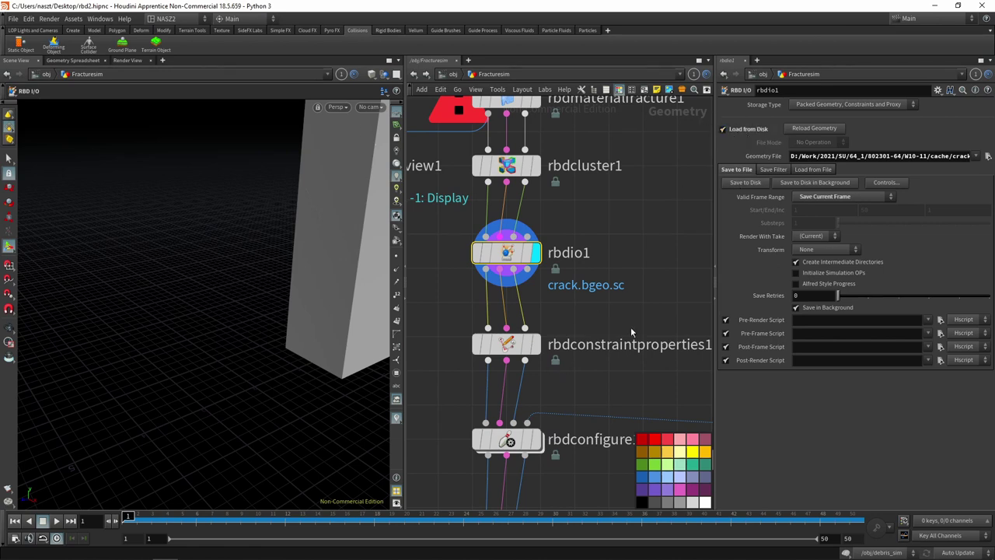
{"action": "middle_click_drag", "start_coordinate": [521, 178], "coordinate": [567, 246]}
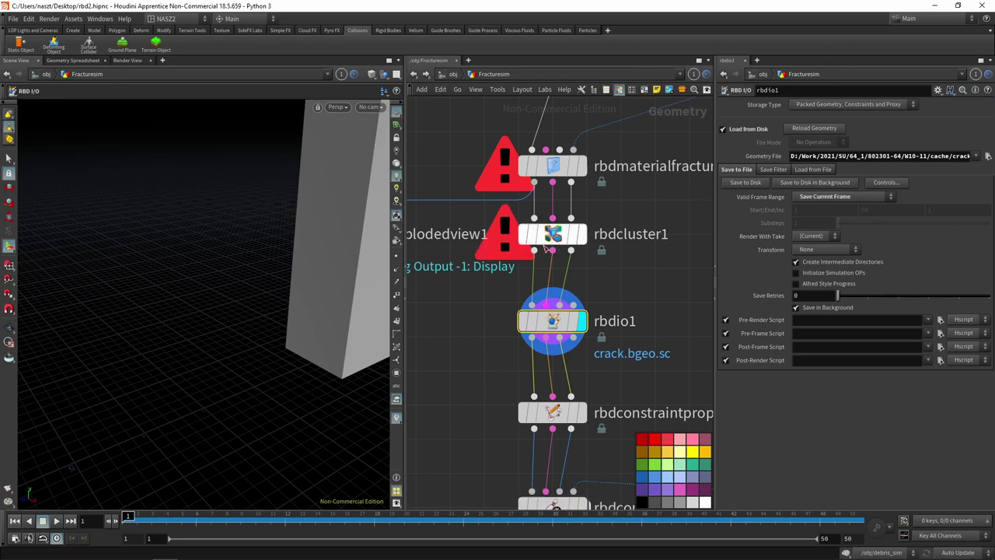
{"action": "middle_click", "coordinate": [553, 321]}
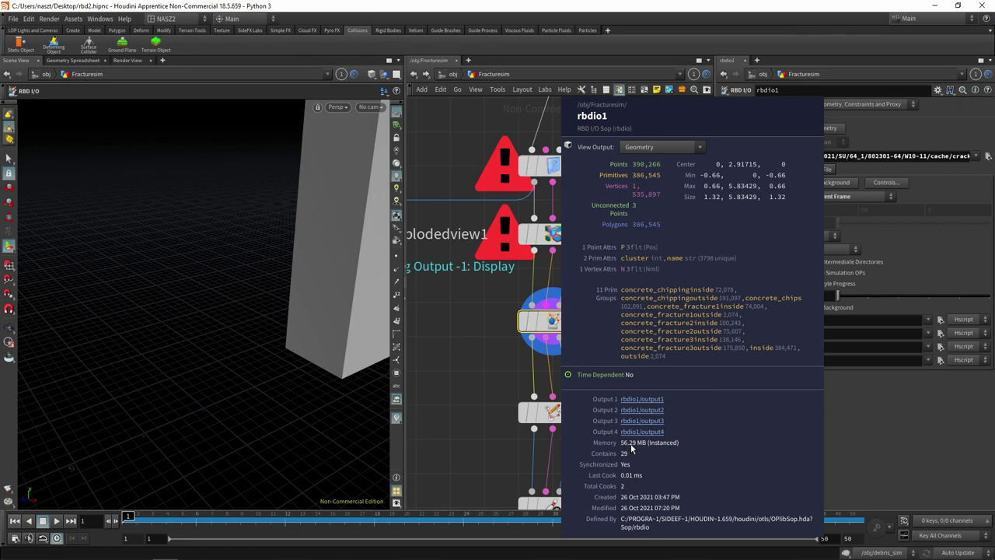
{"action": "middle_click", "coordinate": [557, 325]}
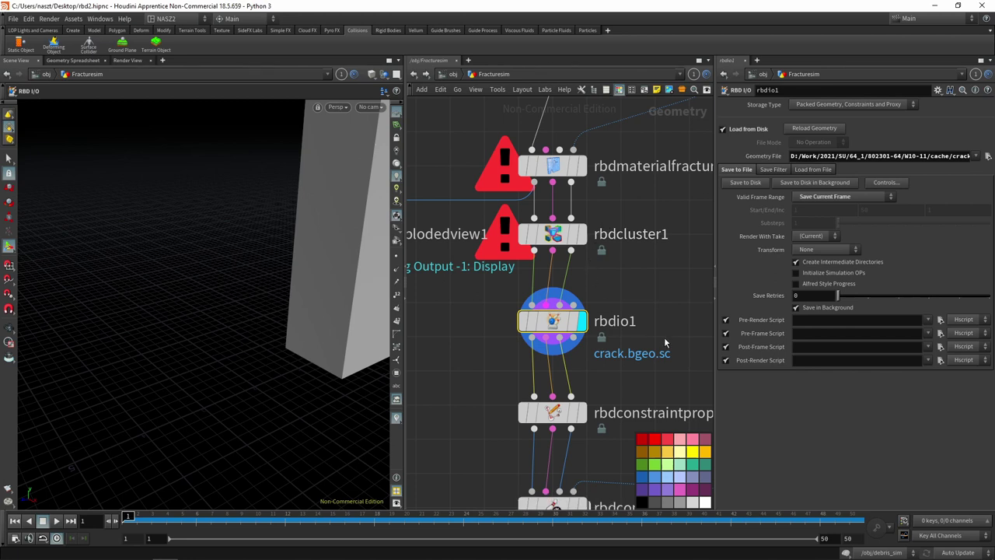
Pan down past the bullet solver chain and display filecache1's cached cracked pillar
{"action": "middle_click_drag", "start_coordinate": [664, 336], "coordinate": [581, 271]}
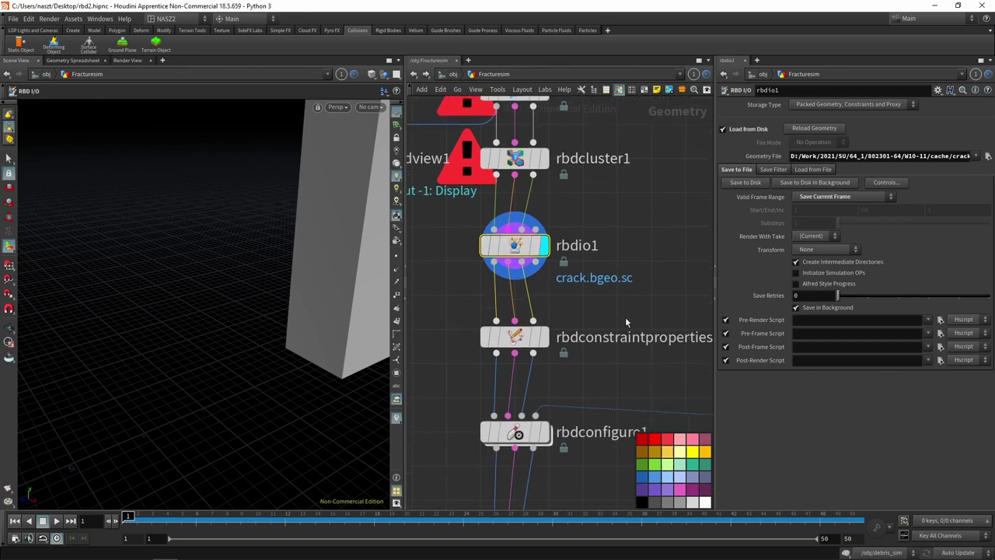
{"action": "middle_click_drag", "start_coordinate": [623, 319], "coordinate": [620, 212]}
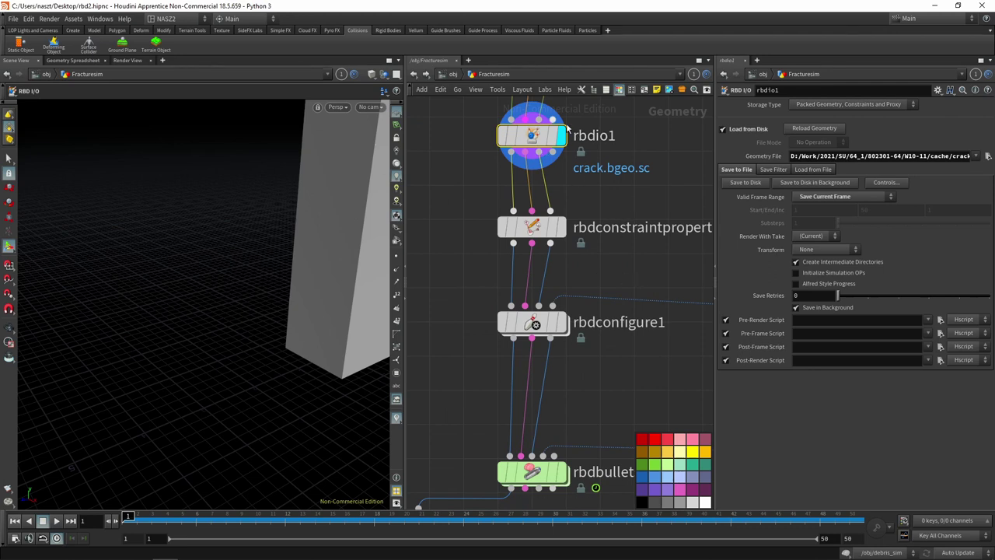
{"action": "middle_click_drag", "start_coordinate": [657, 245], "coordinate": [588, 167]}
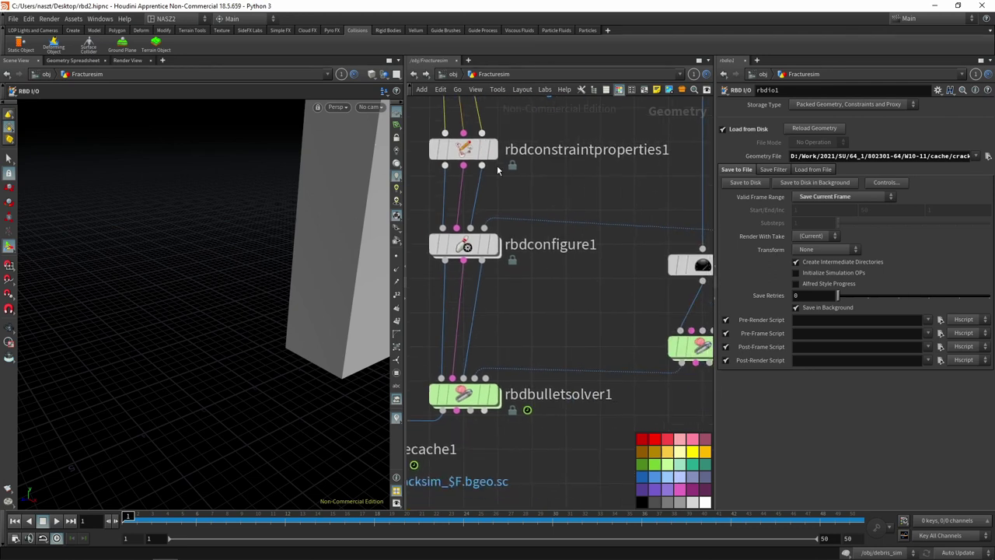
{"action": "middle_click_drag", "start_coordinate": [504, 323], "coordinate": [553, 202]}
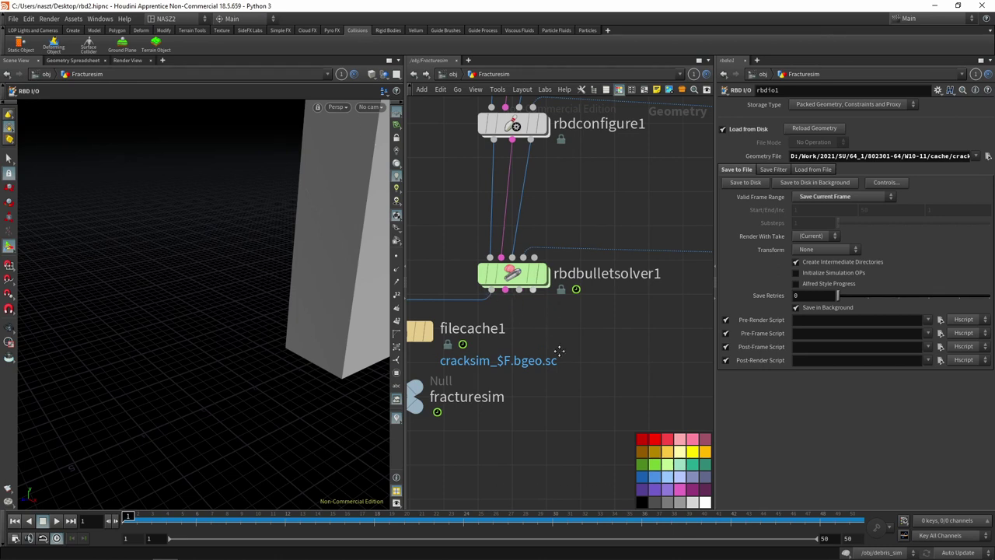
{"action": "middle_click_drag", "start_coordinate": [555, 355], "coordinate": [617, 325]}
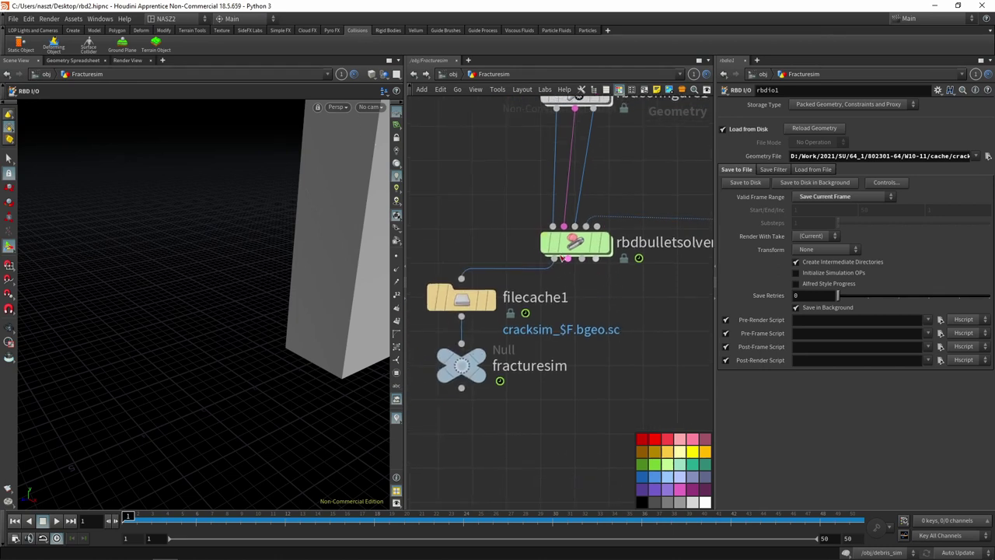
{"action": "scroll", "coordinate": [557, 259], "scroll_direction": "down", "scroll_amount": 3}
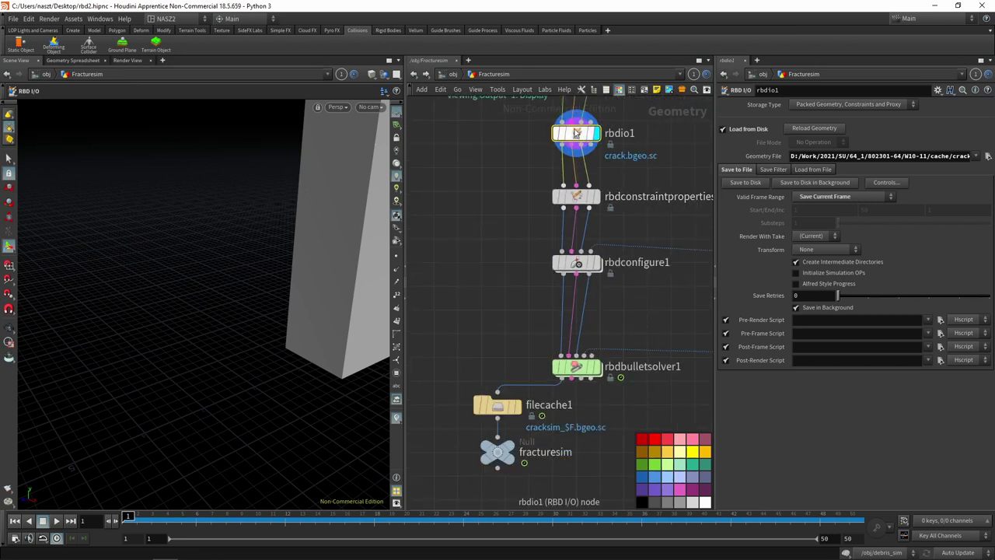
{"action": "middle_click_drag", "start_coordinate": [594, 378], "coordinate": [564, 284]}
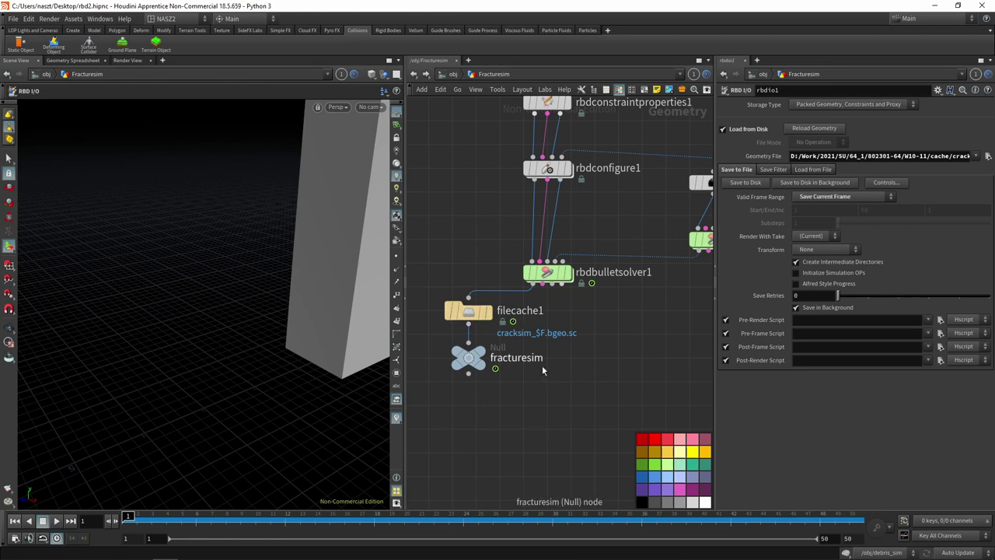
{"action": "middle_click_drag", "start_coordinate": [578, 308], "coordinate": [579, 288]}
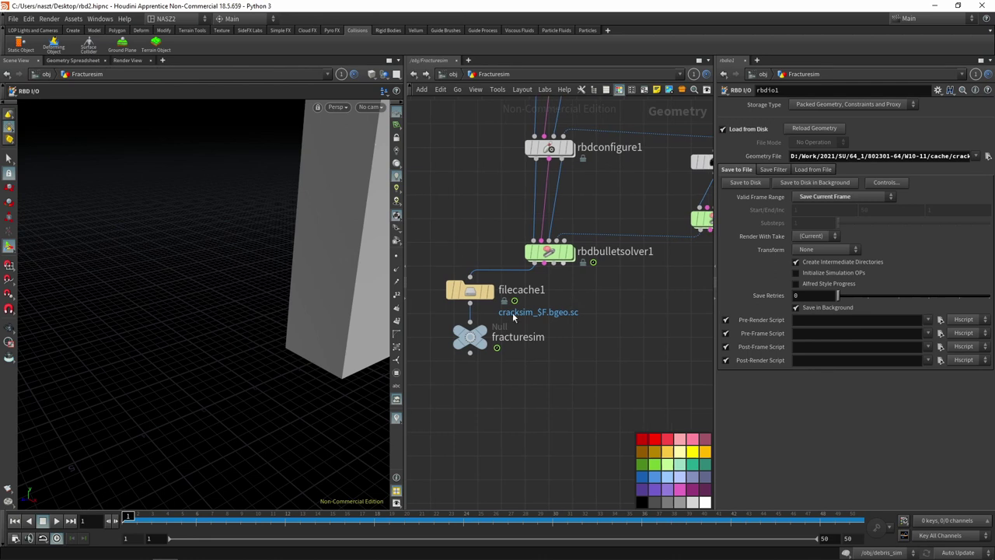
{"action": "left_click", "coordinate": [471, 301]}
{"action": "mouse_move", "coordinate": [609, 331]}
{"action": "middle_mouse_down"}
{"action": "mouse_move", "coordinate": [553, 310]}
{"action": "mouse_move", "coordinate": [600, 301]}
{"action": "middle_mouse_up"}
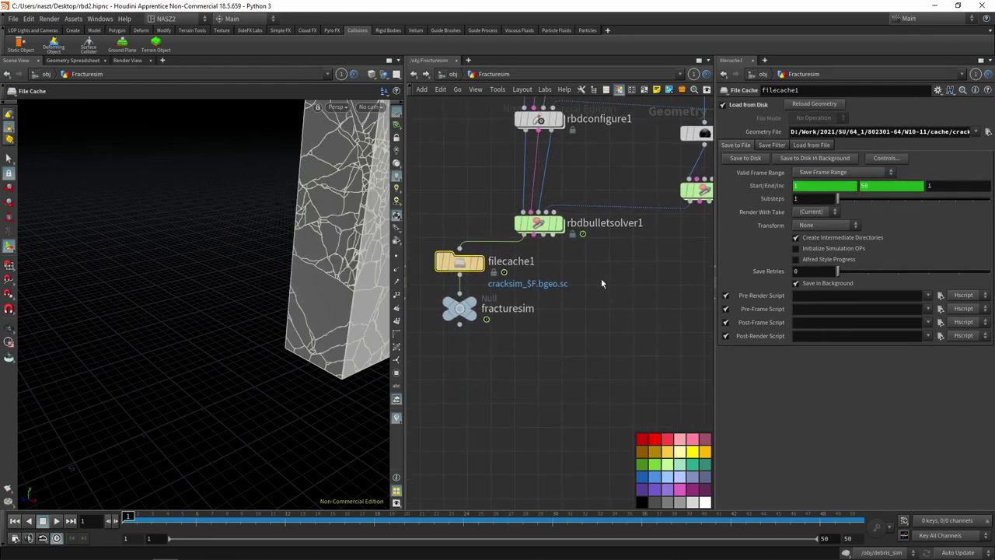
Add a ROP Geometry Output node, rop_geometry1, beside filecache1
{"action": "key", "text": "Tab"}
{"action": "type", "text": "rop"}
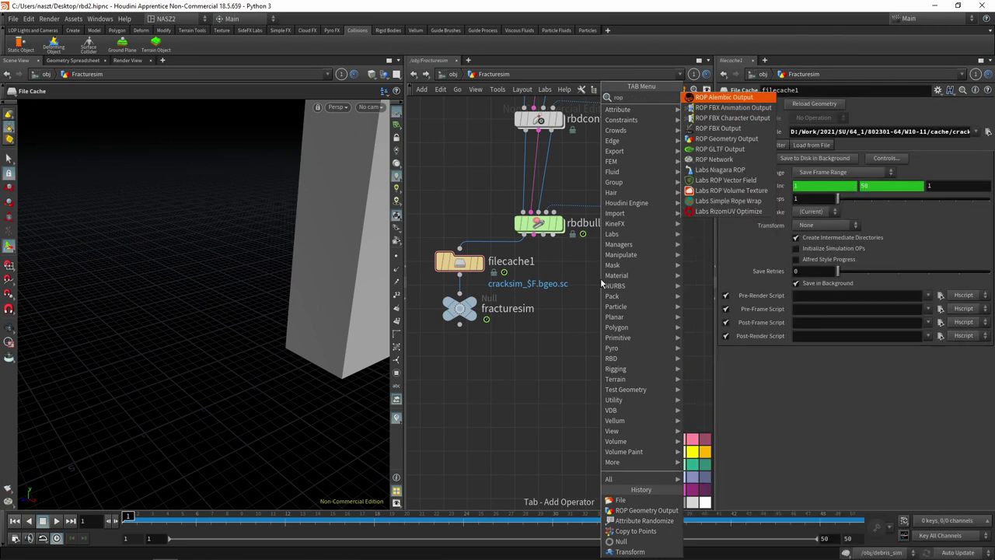
{"action": "left_click", "coordinate": [727, 138]}
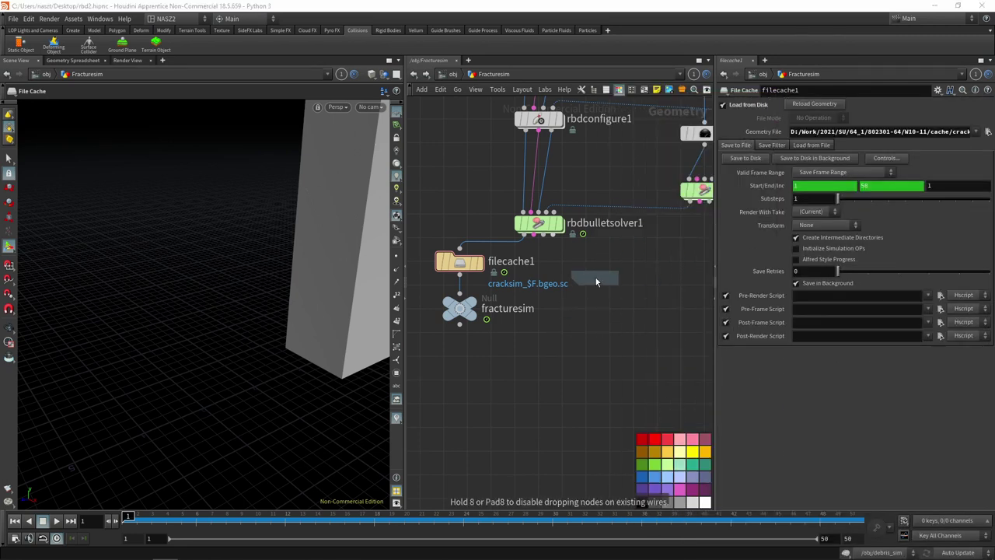
{"action": "left_click", "coordinate": [595, 277]}
{"action": "left_click", "coordinate": [459, 263]}
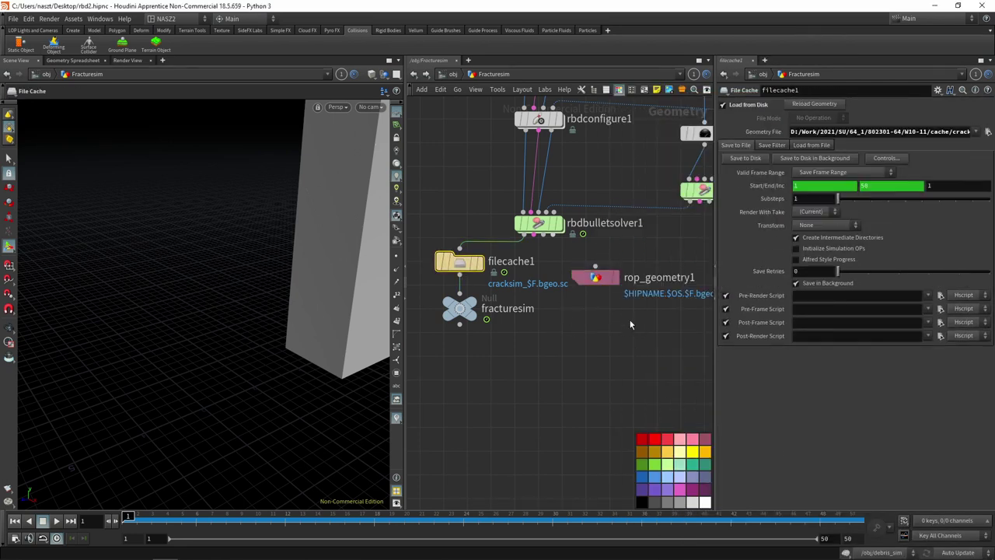
{"action": "middle_click_drag", "start_coordinate": [629, 323], "coordinate": [551, 363]}
{"action": "middle_click_drag", "start_coordinate": [589, 287], "coordinate": [615, 272]}
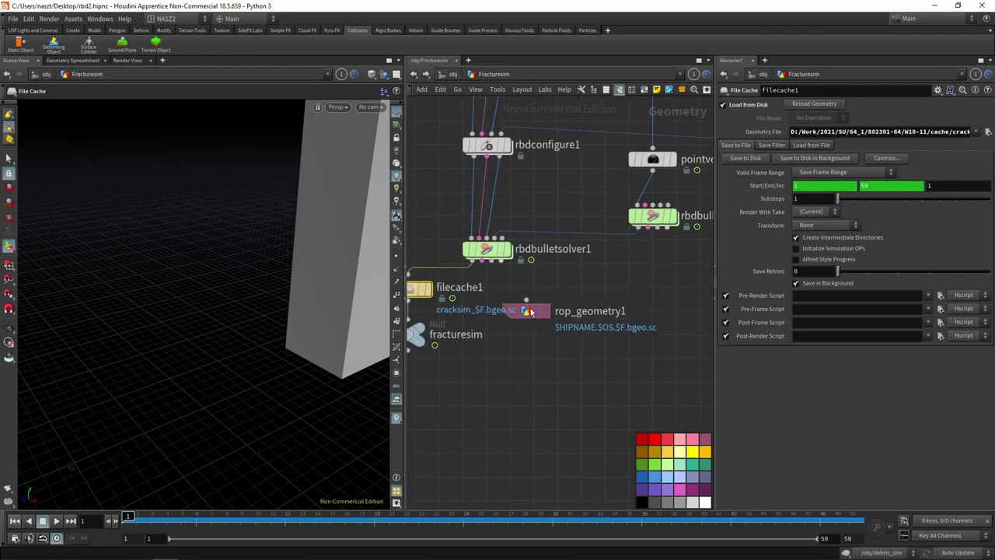
{"action": "left_click_drag", "start_coordinate": [544, 303], "coordinate": [534, 288]}
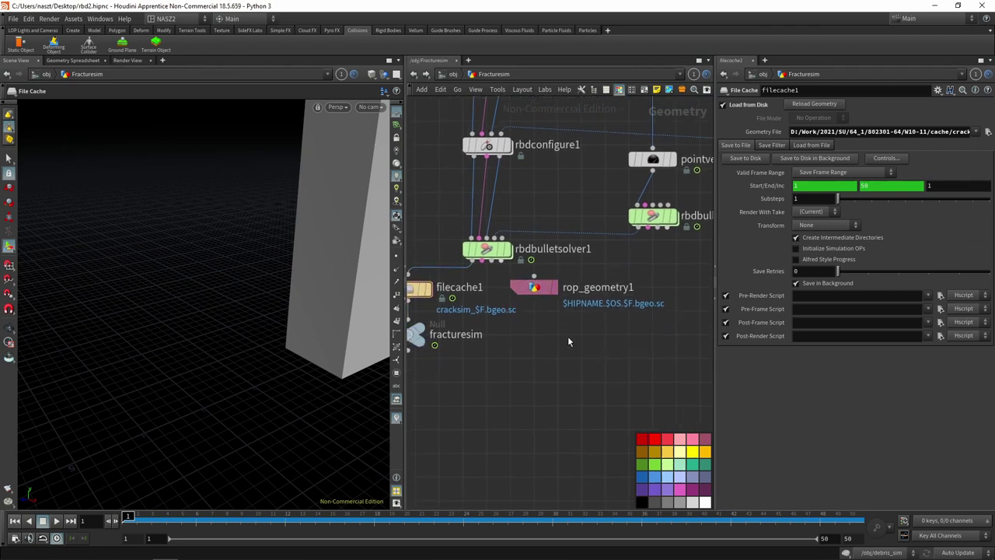
Add a ROP Alembic Output node, rop_alembic1, below rop_geometry1
{"action": "key", "text": "Tab"}
{"action": "type", "text": "rop"}
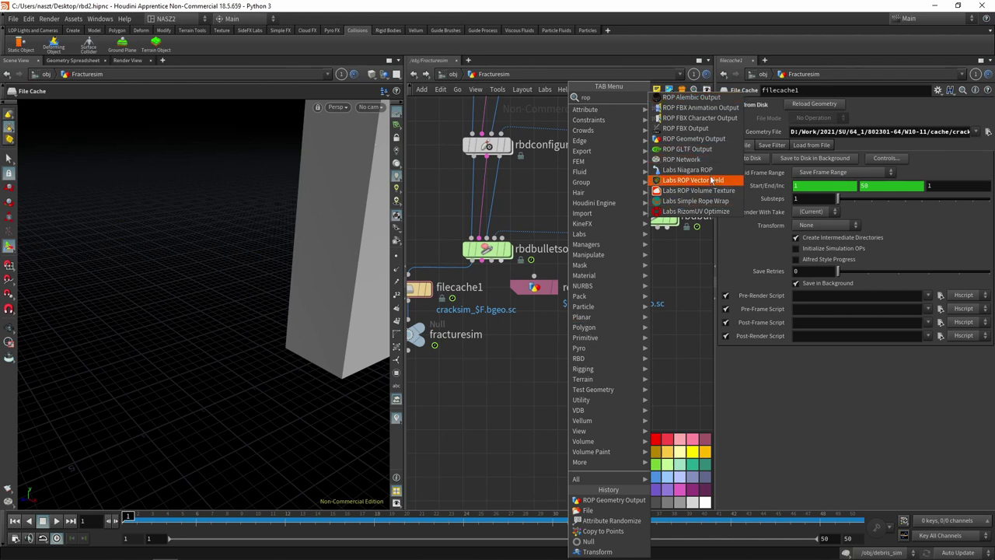
{"action": "left_click", "coordinate": [692, 97]}
{"action": "left_click", "coordinate": [536, 363]}
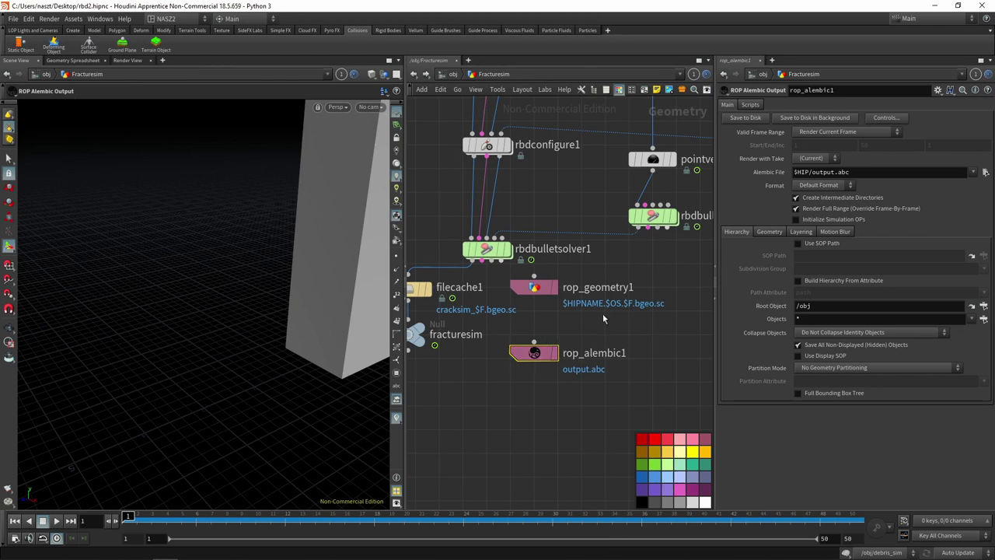
{"action": "middle_click_drag", "start_coordinate": [605, 319], "coordinate": [604, 340]}
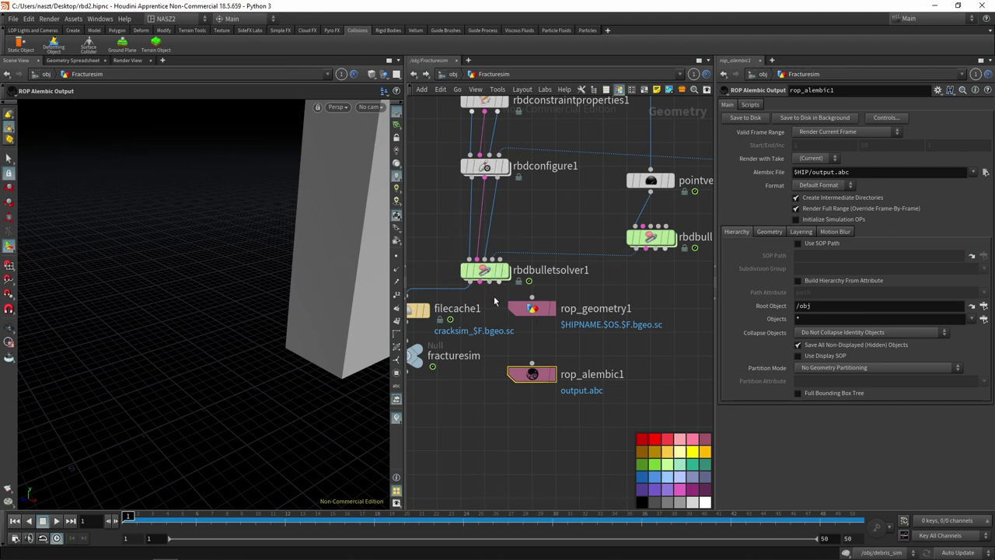
{"action": "left_click", "coordinate": [533, 310]}
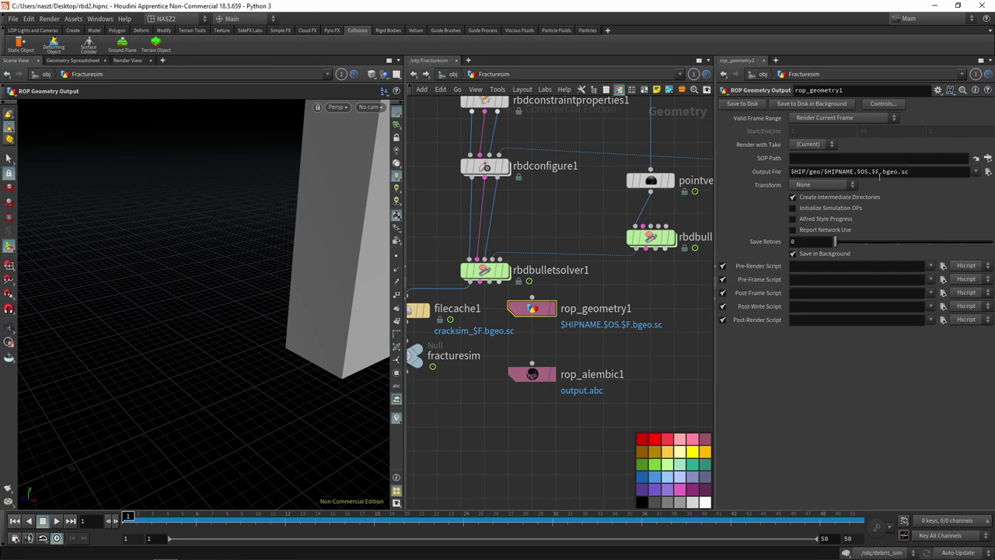
{"action": "double_click", "coordinate": [877, 173]}
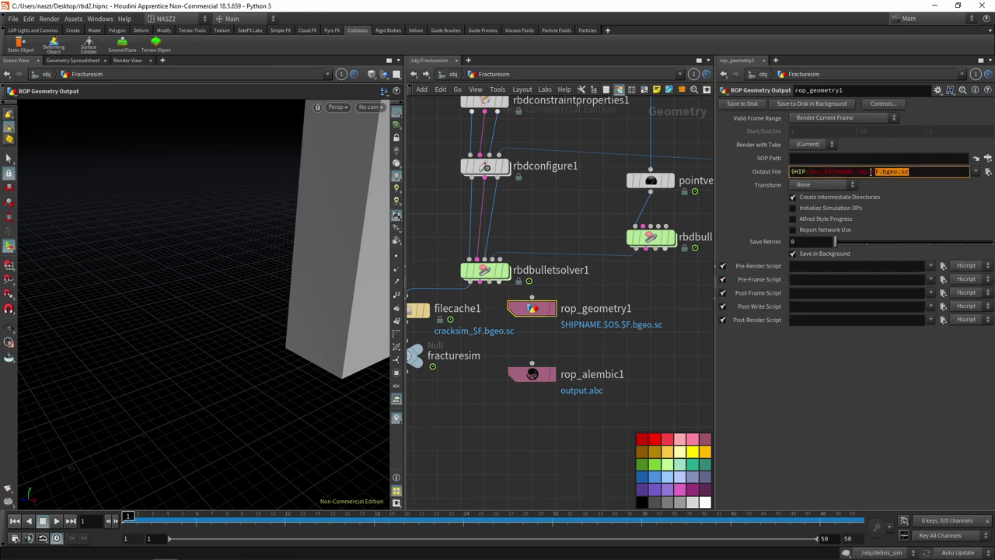
{"action": "left_click_drag", "start_coordinate": [870, 172], "coordinate": [944, 173]}
{"action": "left_click", "coordinate": [823, 118]}
{"action": "left_click", "coordinate": [840, 130]}
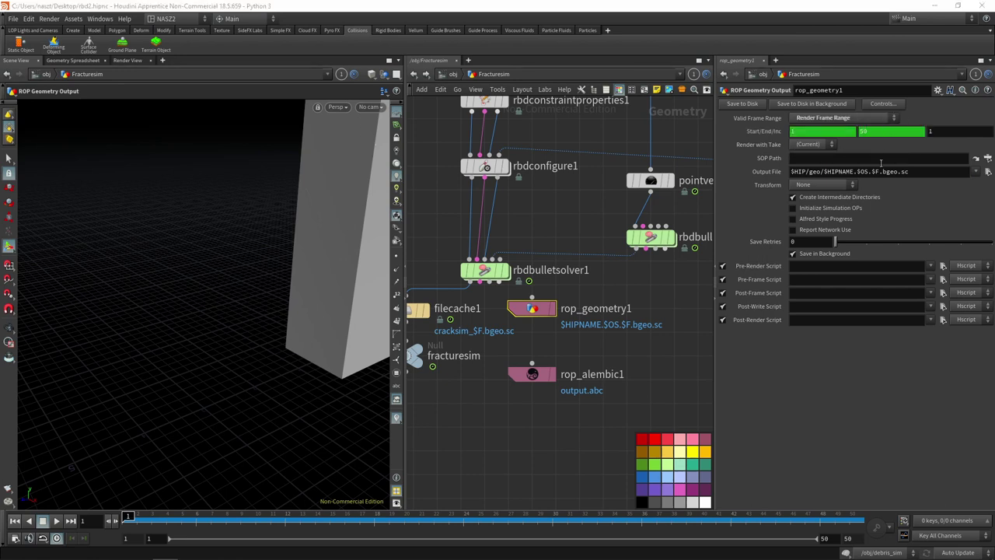
{"action": "left_click", "coordinate": [882, 173]}
{"action": "left_click_drag", "start_coordinate": [908, 173], "coordinate": [873, 173]}
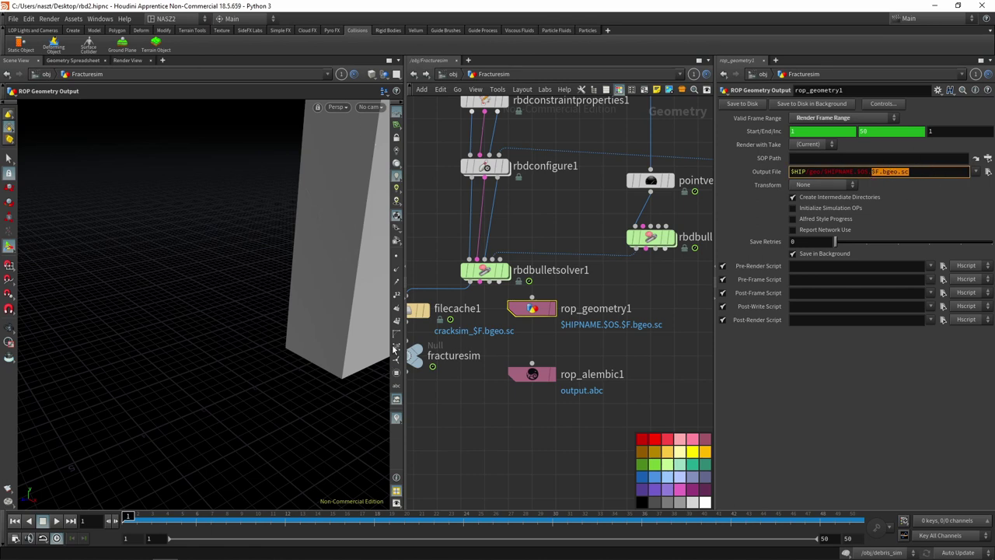
{"action": "middle_click_drag", "start_coordinate": [423, 324], "coordinate": [464, 327]}
{"action": "left_click", "coordinate": [462, 317]}
{"action": "left_click", "coordinate": [568, 320]}
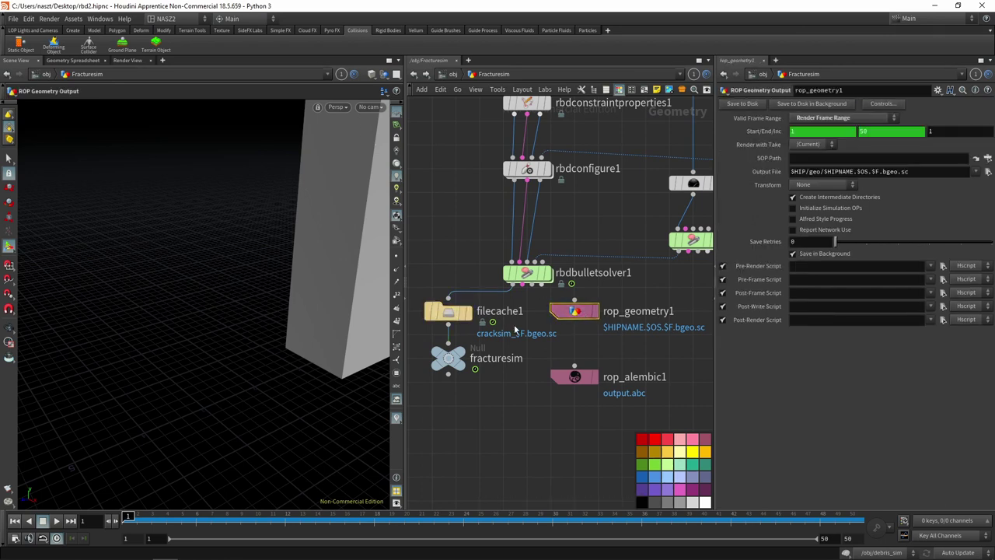
{"action": "left_click", "coordinate": [448, 312]}
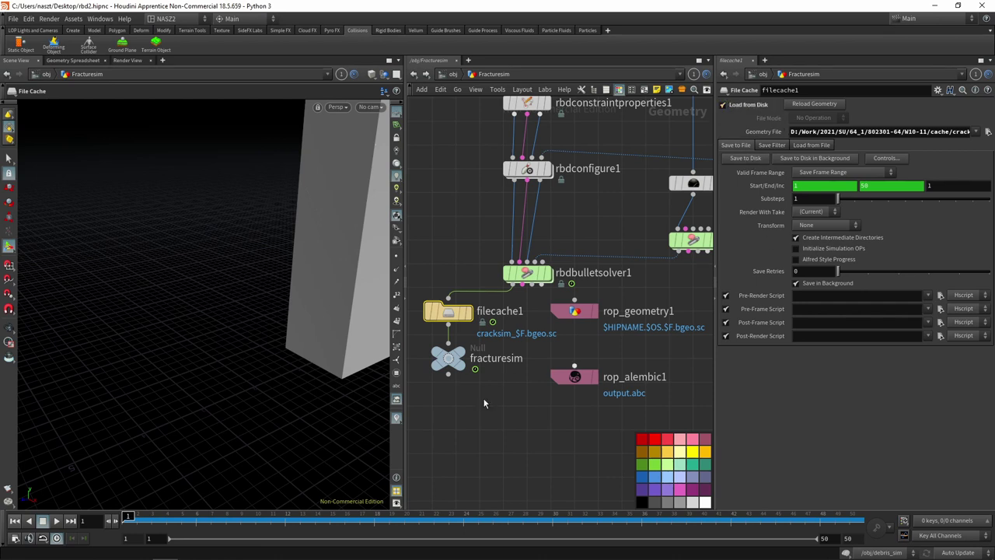
{"action": "left_click", "coordinate": [574, 311]}
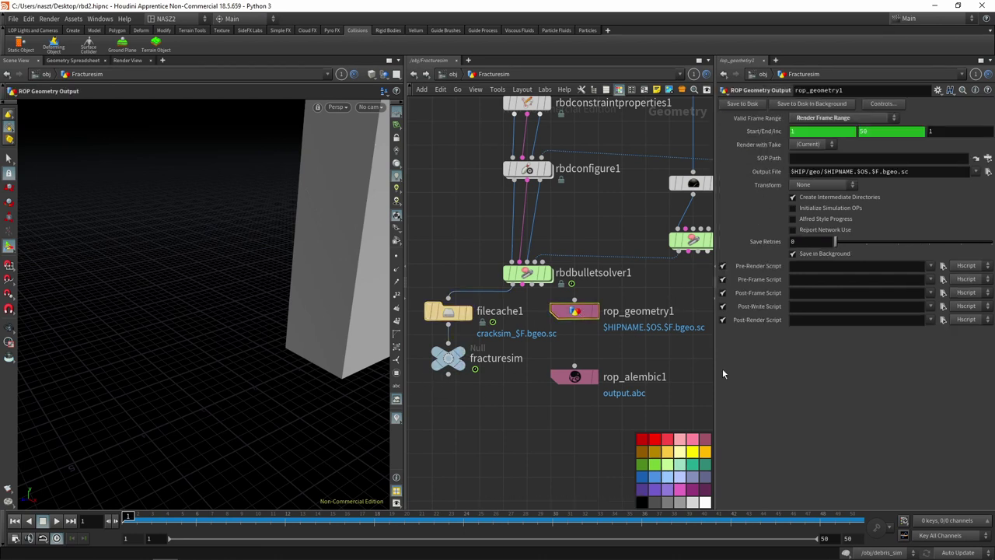
Add a File node, file1, to the Fracturesim network
{"action": "middle_click_drag", "start_coordinate": [648, 354], "coordinate": [588, 353]}
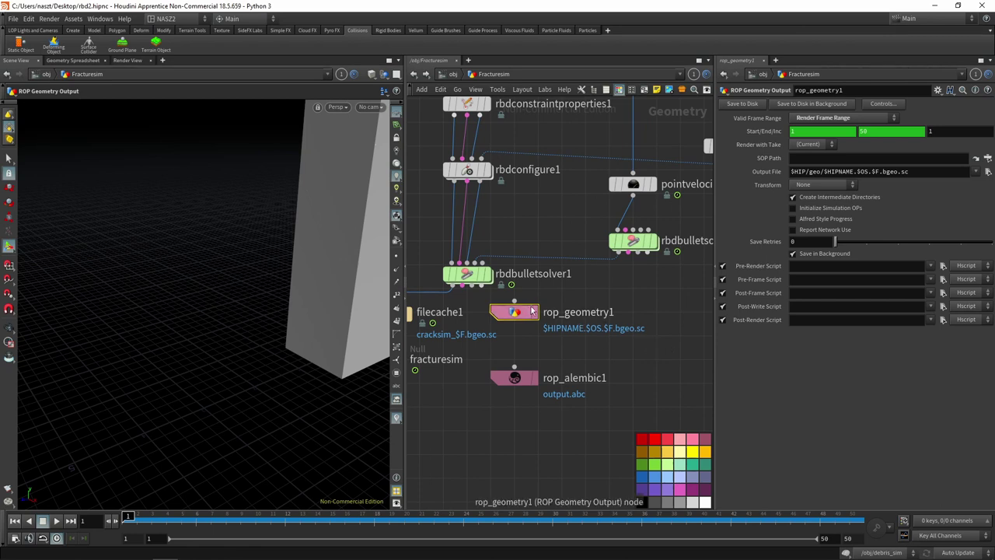
{"action": "key", "text": "Tab"}
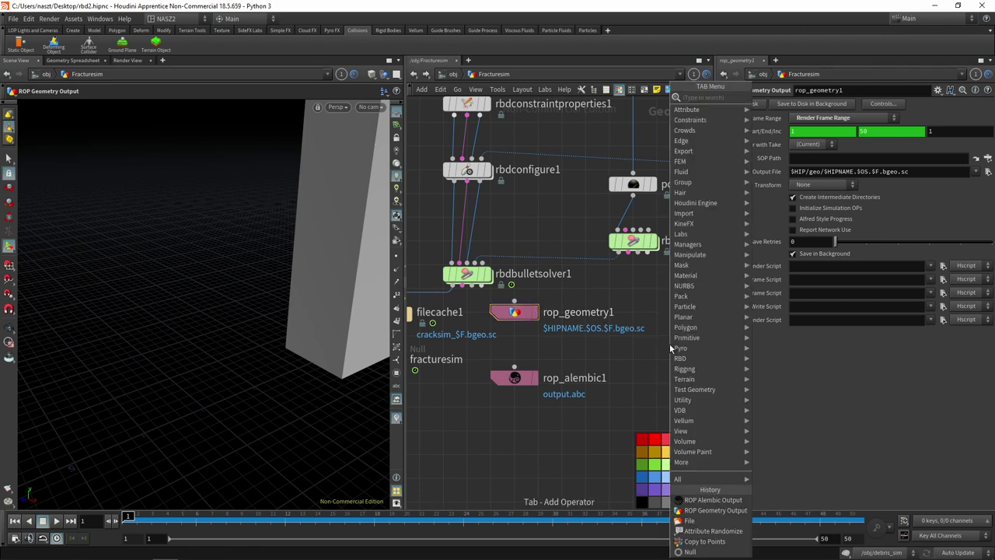
{"action": "type", "text": "file"}
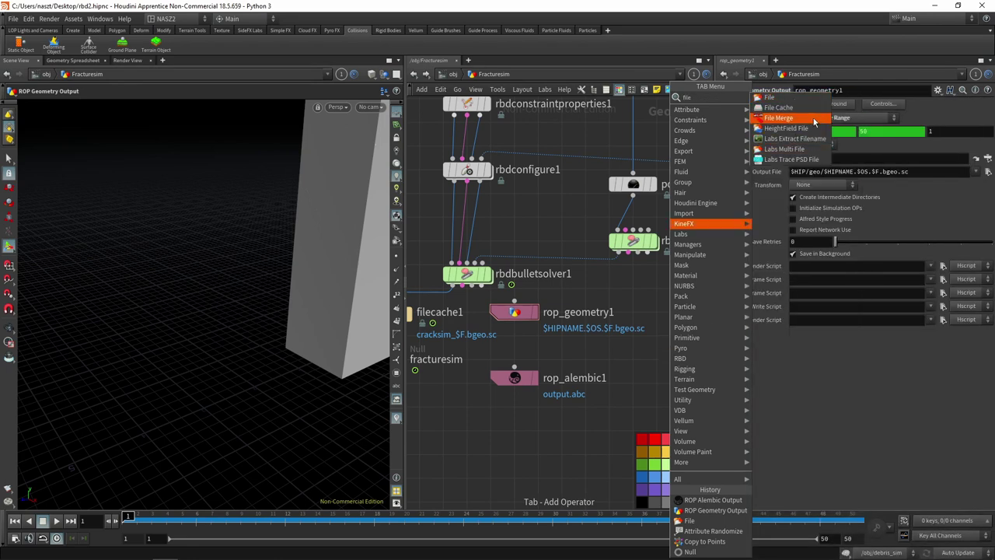
{"action": "left_click", "coordinate": [798, 102]}
{"action": "left_click", "coordinate": [680, 347]}
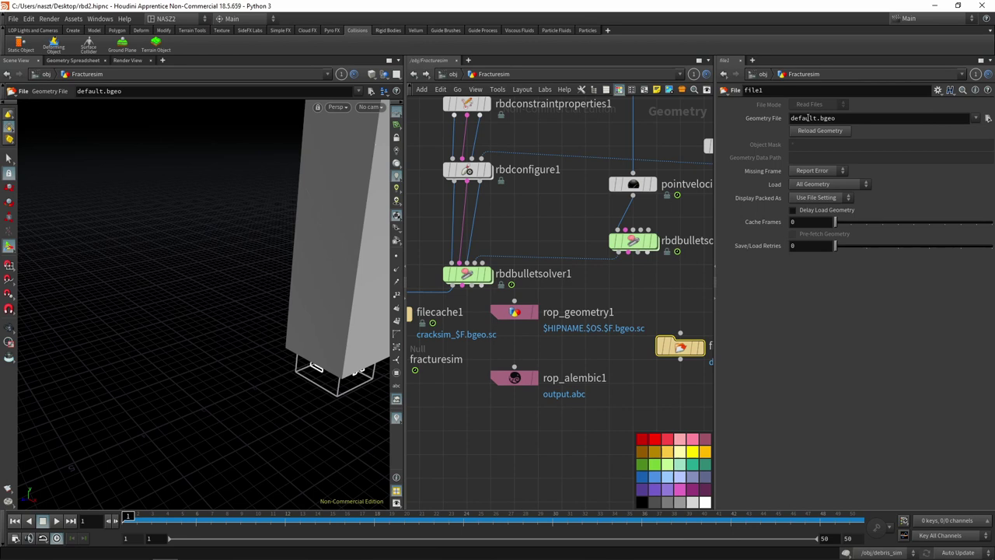
Display the cracked pillar cached by filecache1 over frames 1–50
{"action": "middle_click_drag", "start_coordinate": [408, 317], "coordinate": [482, 322]}
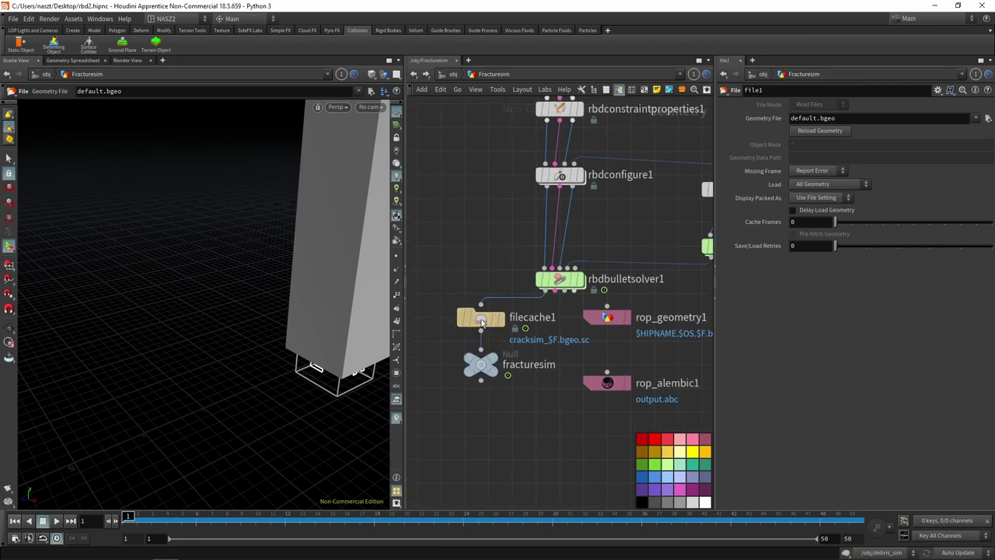
{"action": "left_click", "coordinate": [482, 321]}
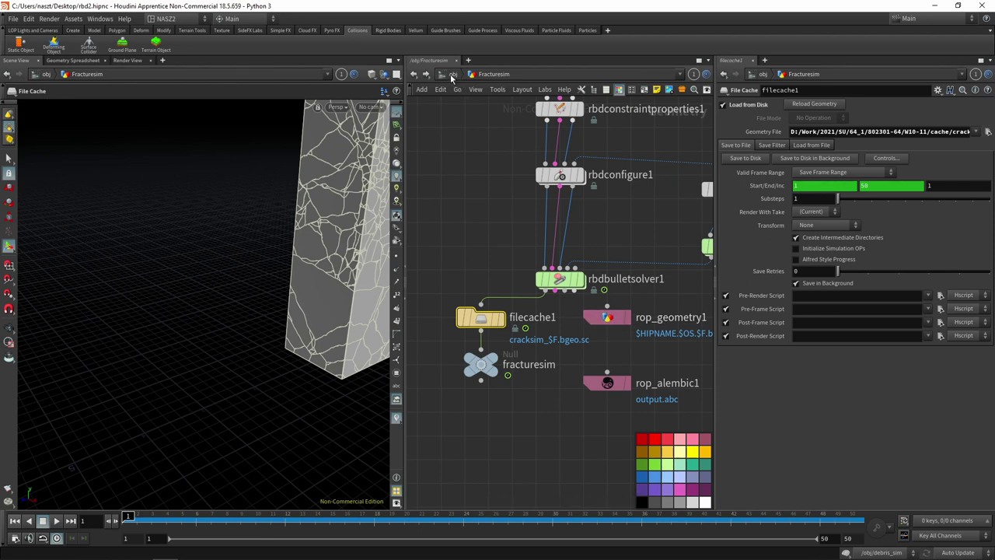
{"action": "mouse_move", "coordinate": [620, 235]}
{"action": "middle_mouse_down"}
{"action": "mouse_move", "coordinate": [602, 325]}
{"action": "mouse_move", "coordinate": [591, 253]}
{"action": "middle_mouse_up"}
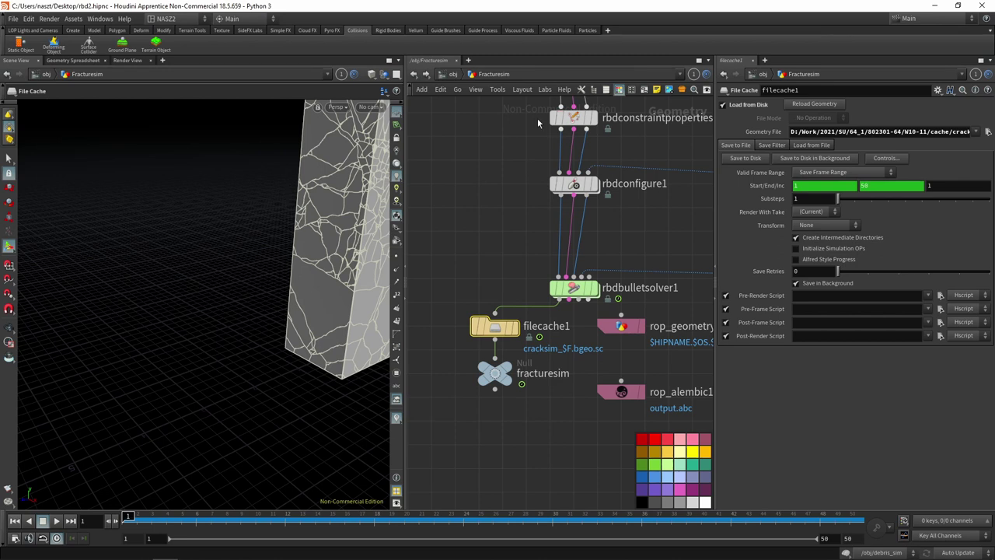
Go up to /obj and look over debris_source's rop_geometry1, filecache1, OUT, object_merge1 and unpack1 nodes
{"action": "left_click", "coordinate": [451, 73]}
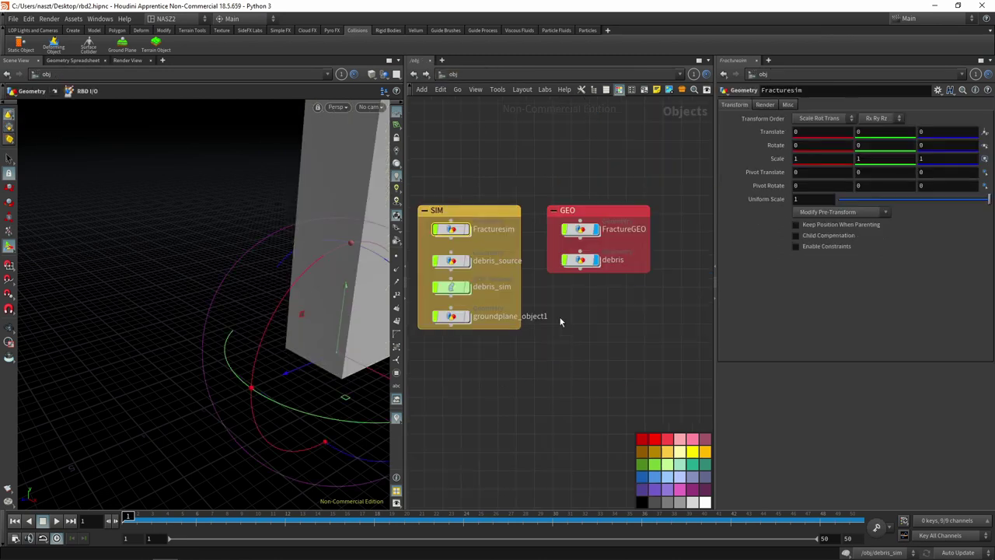
{"action": "scroll", "coordinate": [554, 301], "scroll_direction": "up", "scroll_amount": 5}
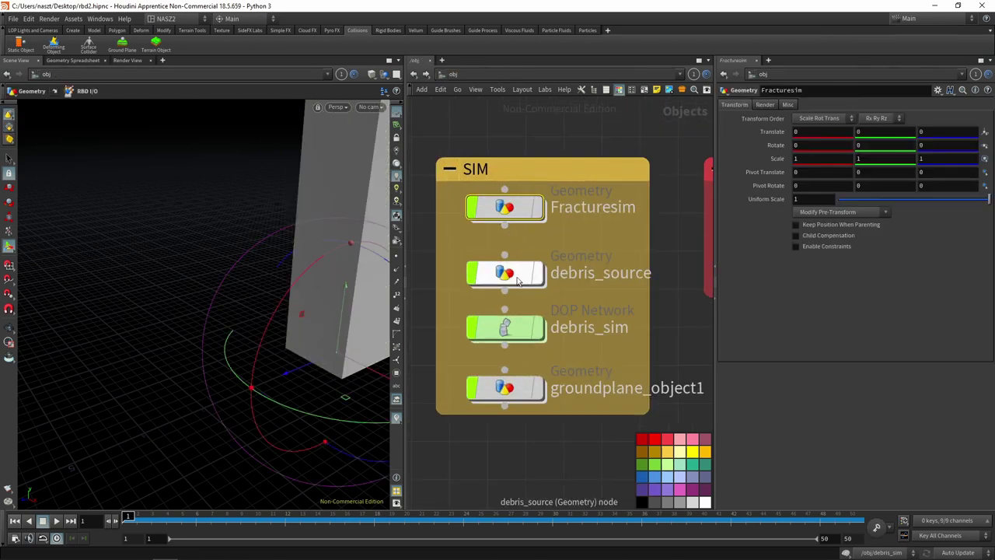
{"action": "double_click", "coordinate": [519, 281]}
{"action": "middle_click_drag", "start_coordinate": [589, 324], "coordinate": [493, 256]}
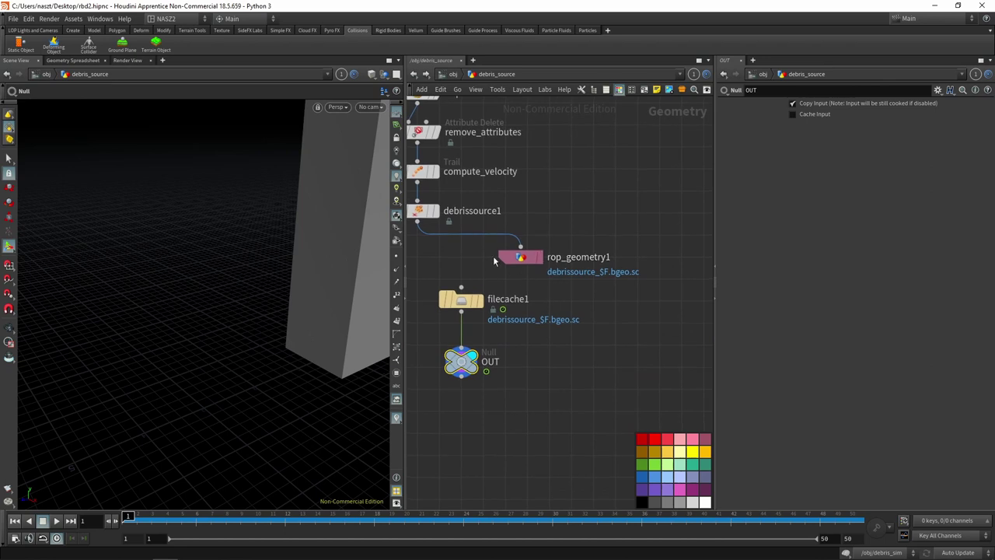
{"action": "middle_click_drag", "start_coordinate": [531, 224], "coordinate": [589, 217]}
{"action": "middle_click_drag", "start_coordinate": [546, 105], "coordinate": [556, 159]}
{"action": "key", "text": "u"}
Enter Fracturesim, show filecache1's cached fracture, and return to /obj
{"action": "double_click", "coordinate": [505, 207]}
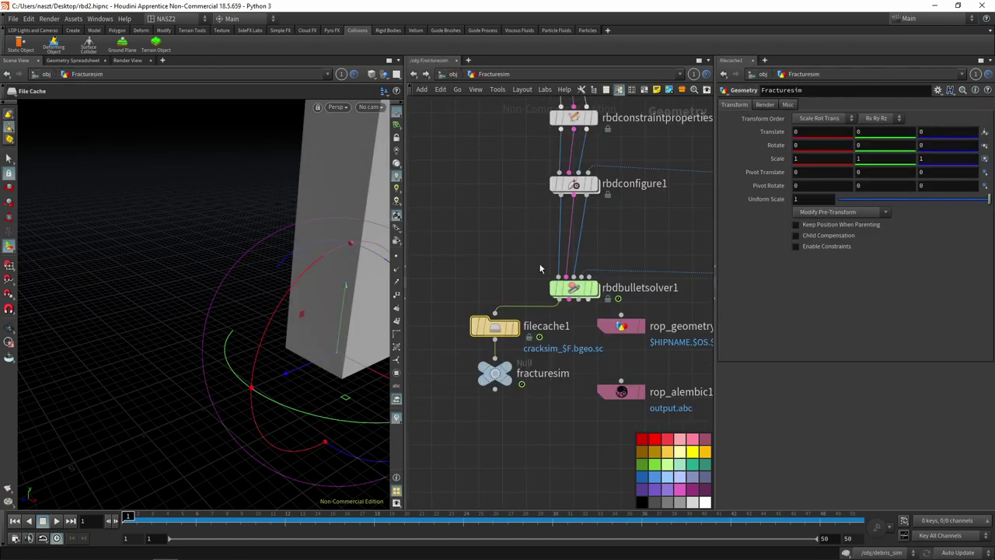
{"action": "left_click", "coordinate": [486, 327]}
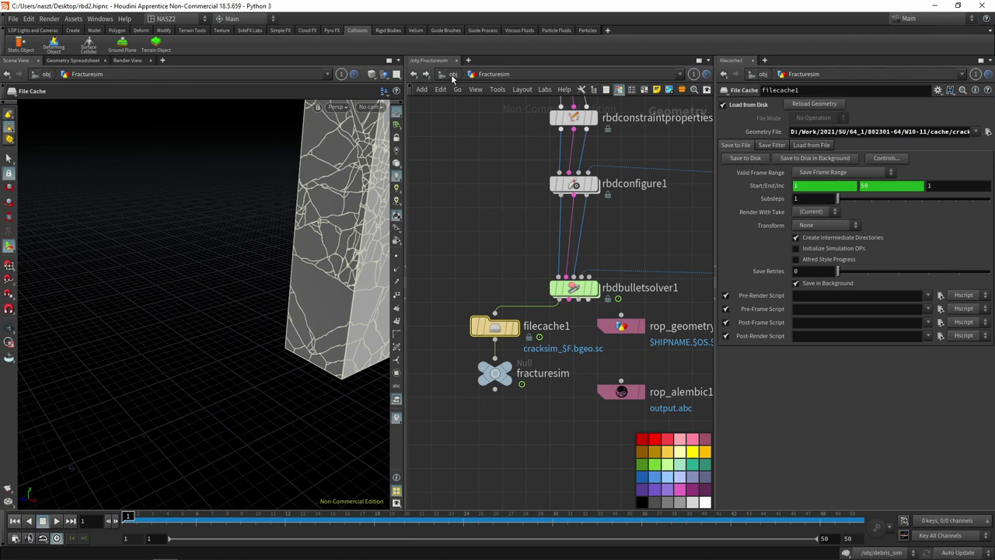
{"action": "left_click", "coordinate": [451, 73]}
Re-enter debris_source, review rop_geometry1 and filecache1 settings, then return to /obj
{"action": "double_click", "coordinate": [522, 275]}
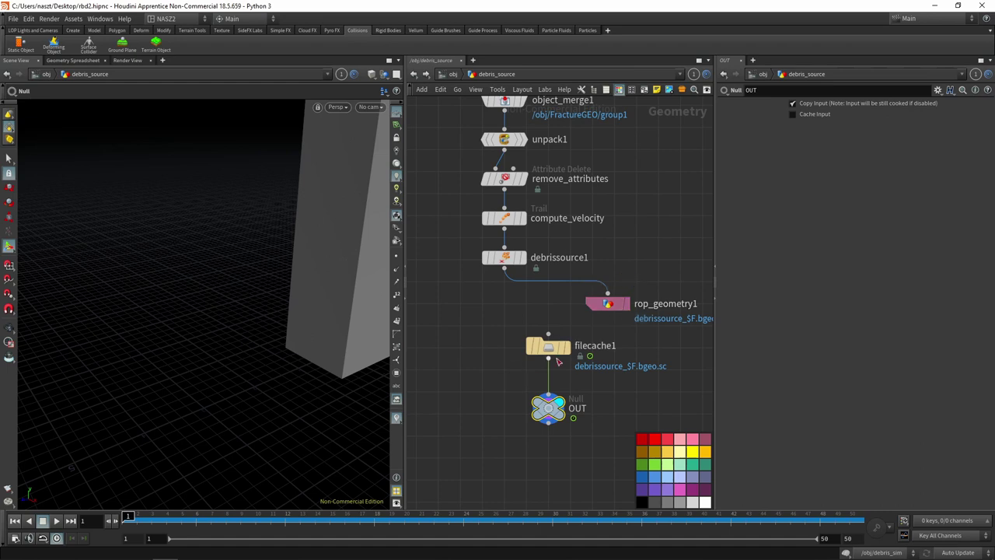
{"action": "middle_click_drag", "start_coordinate": [633, 344], "coordinate": [570, 337]}
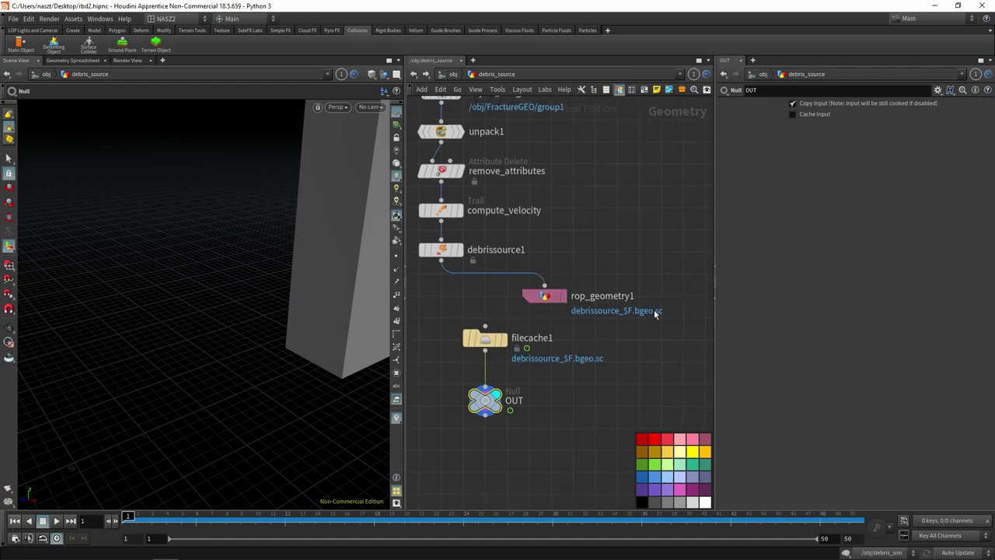
{"action": "left_click", "coordinate": [544, 298]}
{"action": "left_click", "coordinate": [485, 340]}
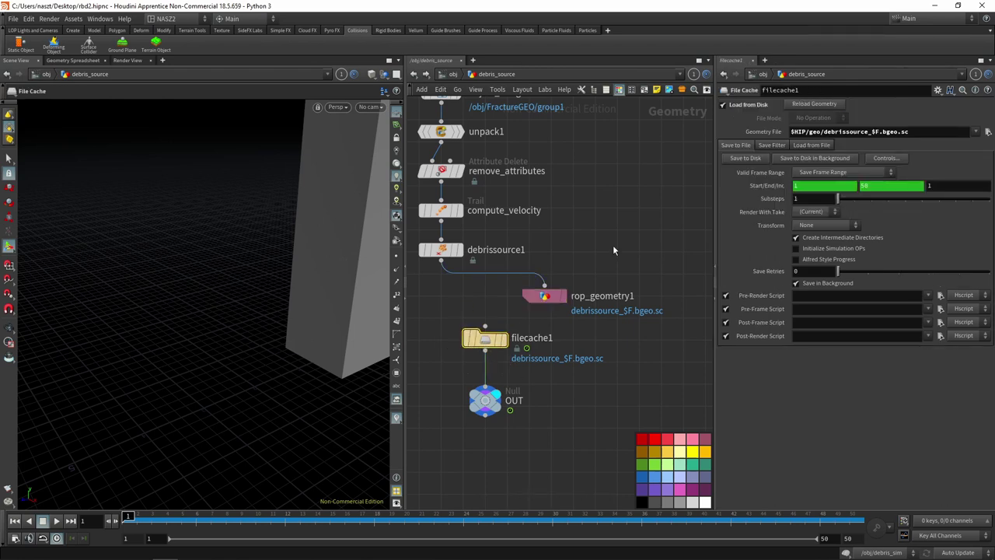
{"action": "left_click", "coordinate": [451, 74]}
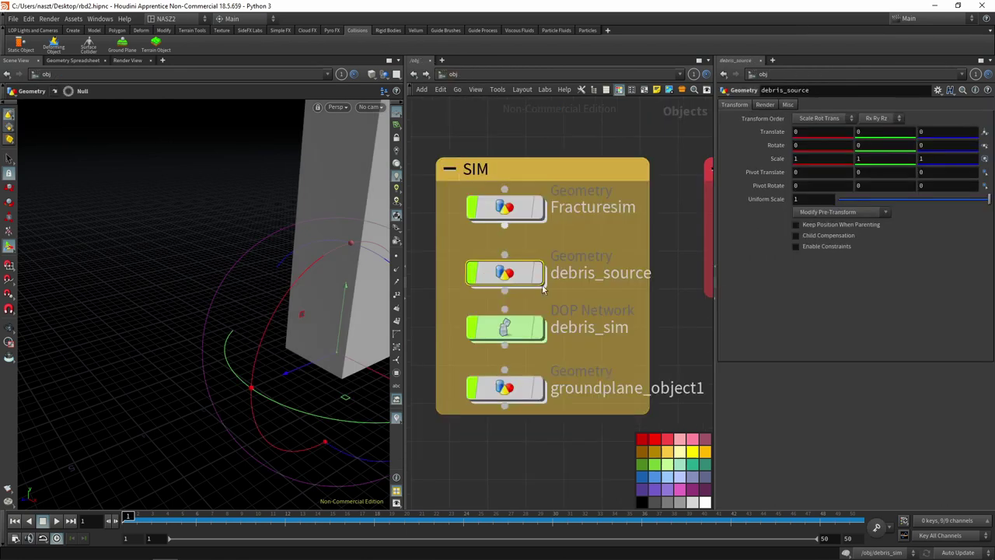
Look inside debris_sim at popsolver1 and merge1, then return to /obj
{"action": "double_click", "coordinate": [505, 327]}
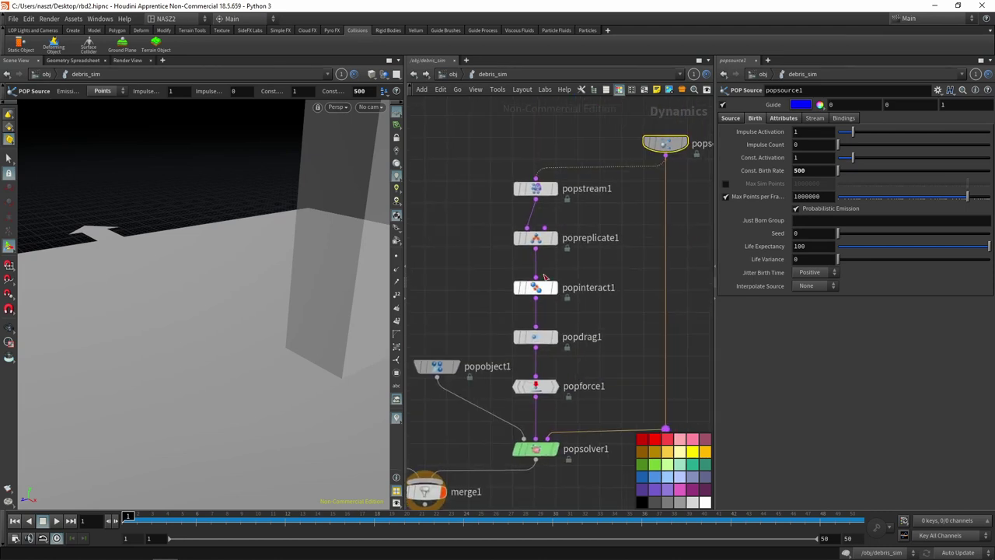
{"action": "middle_click_drag", "start_coordinate": [678, 397], "coordinate": [726, 294]}
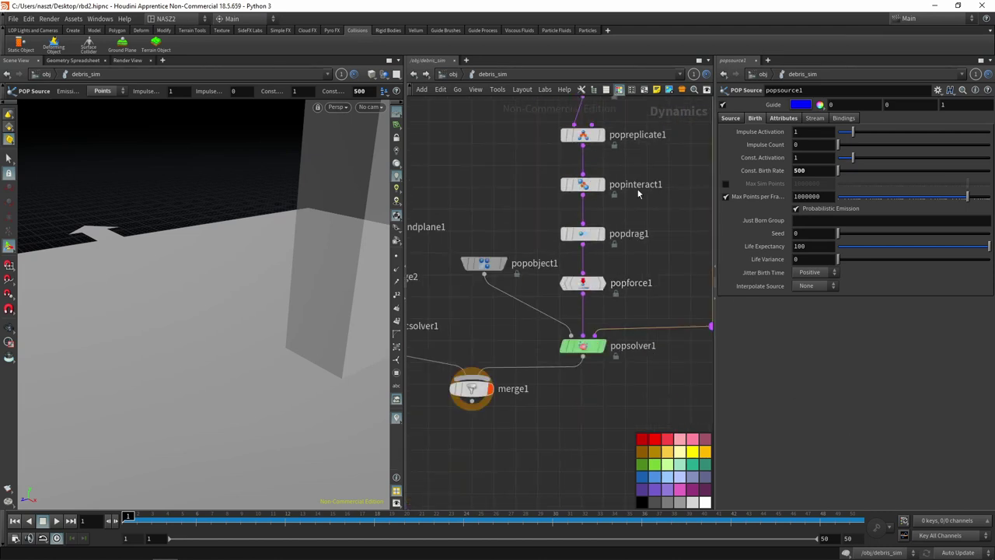
{"action": "left_click", "coordinate": [450, 75]}
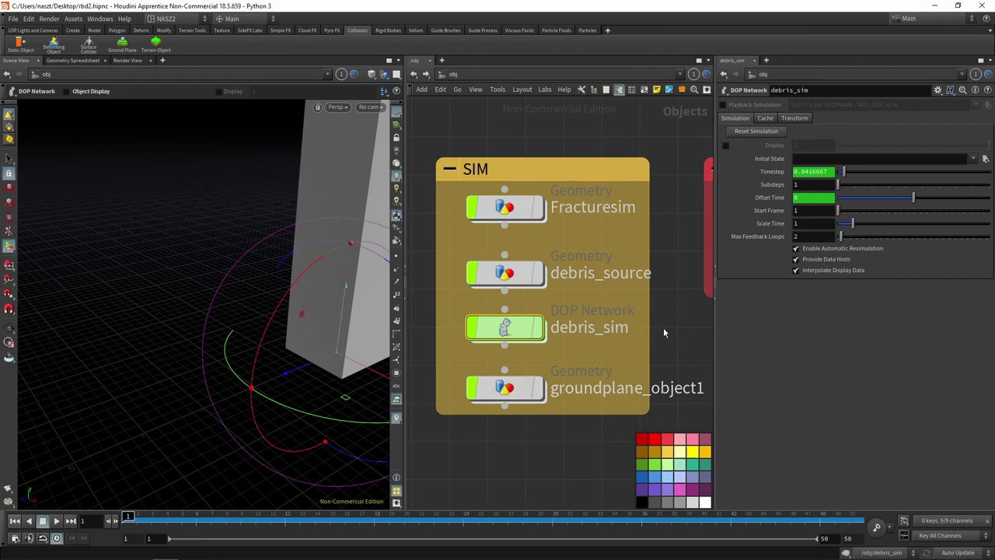
Enter the debris geometry object and show copytopoints1's debris as points at frame 24
{"action": "middle_click_drag", "start_coordinate": [637, 336], "coordinate": [462, 354]}
{"action": "double_click", "coordinate": [597, 285]}
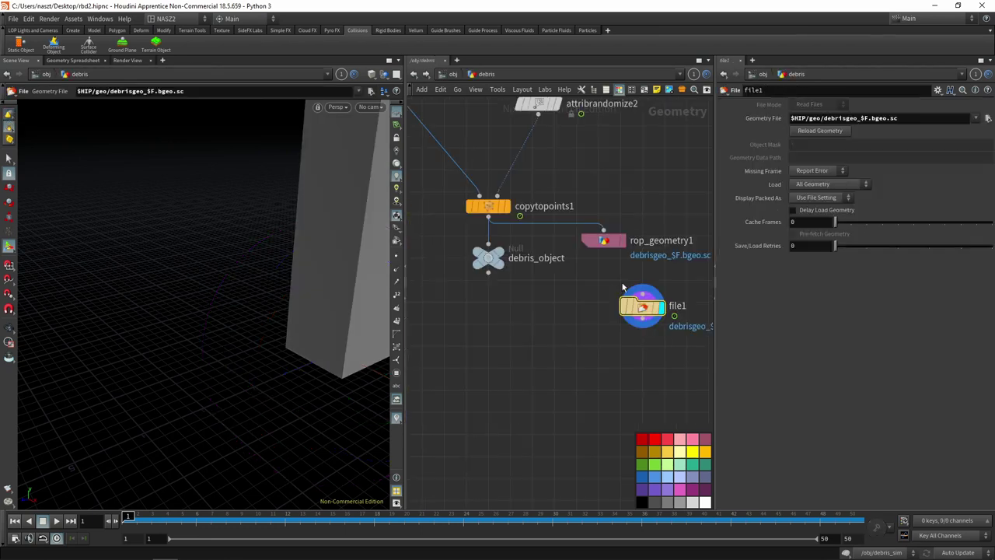
{"action": "middle_click_drag", "start_coordinate": [606, 265], "coordinate": [566, 480]}
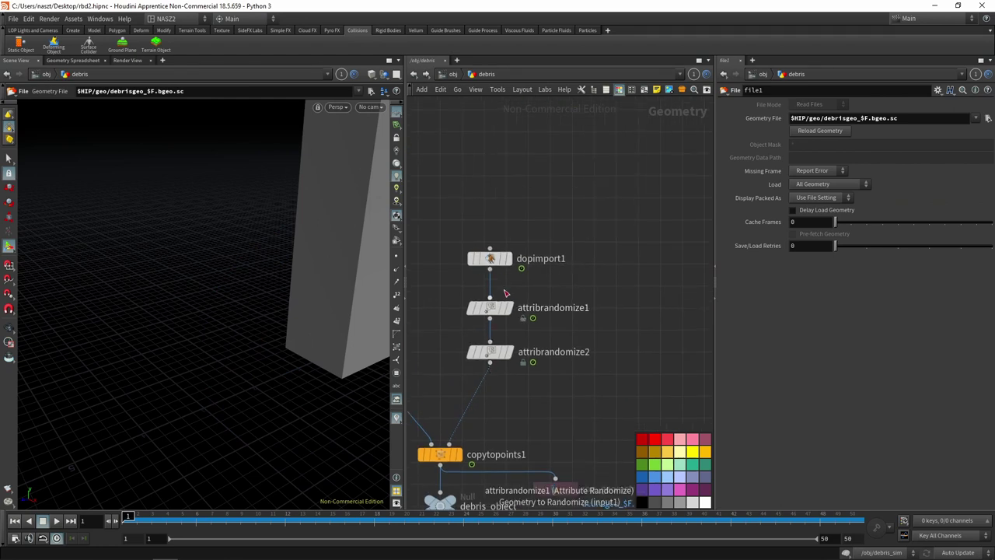
{"action": "middle_click_drag", "start_coordinate": [542, 398], "coordinate": [639, 253]}
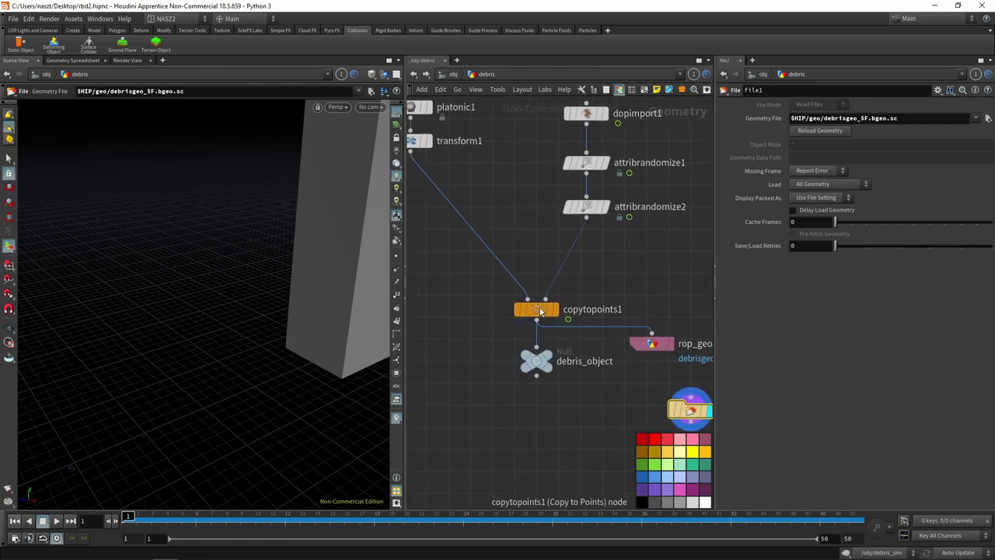
{"action": "left_click", "coordinate": [540, 311]}
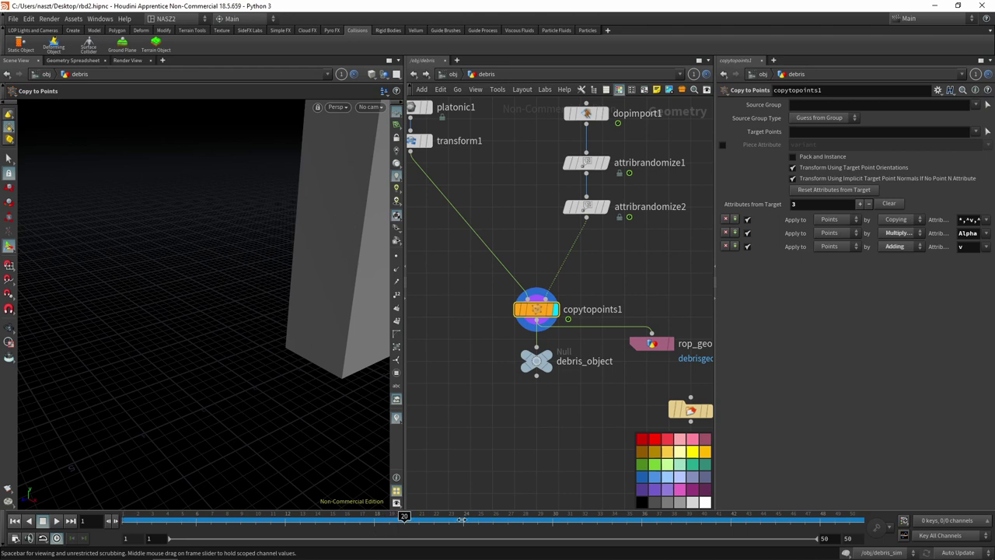
{"action": "left_click", "coordinate": [463, 519]}
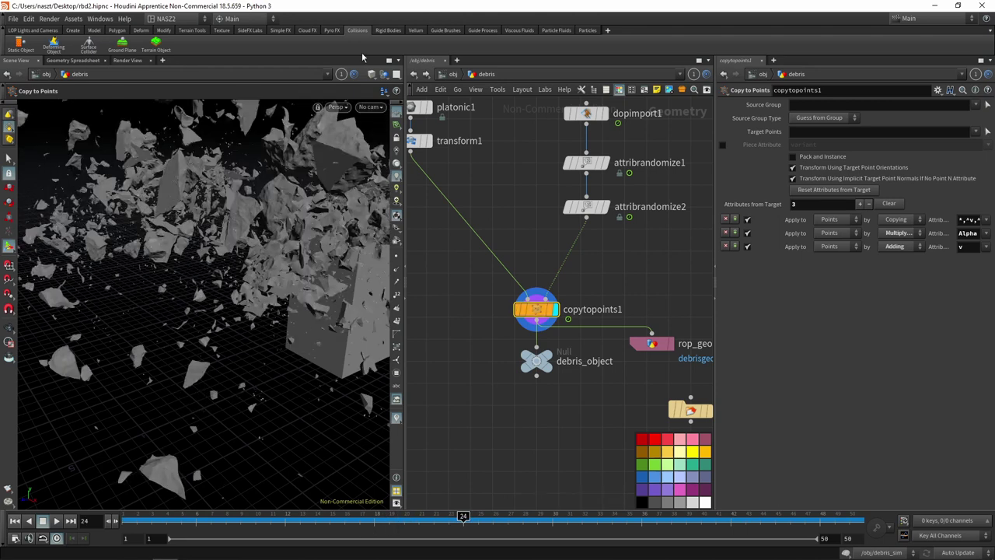
{"action": "left_click", "coordinate": [385, 74]}
{"action": "left_click", "coordinate": [420, 100]}
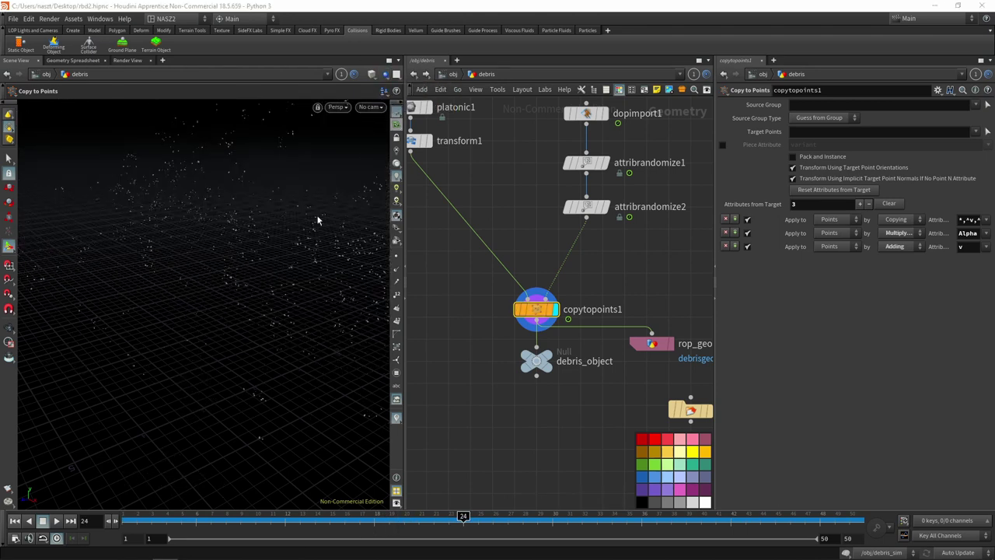
Confirm rop_geometry1 and file1 use $HIP/geo/debrisgeo_$F.bgeo.sc, then return to /obj
{"action": "middle_click_drag", "start_coordinate": [536, 242], "coordinate": [500, 205]}
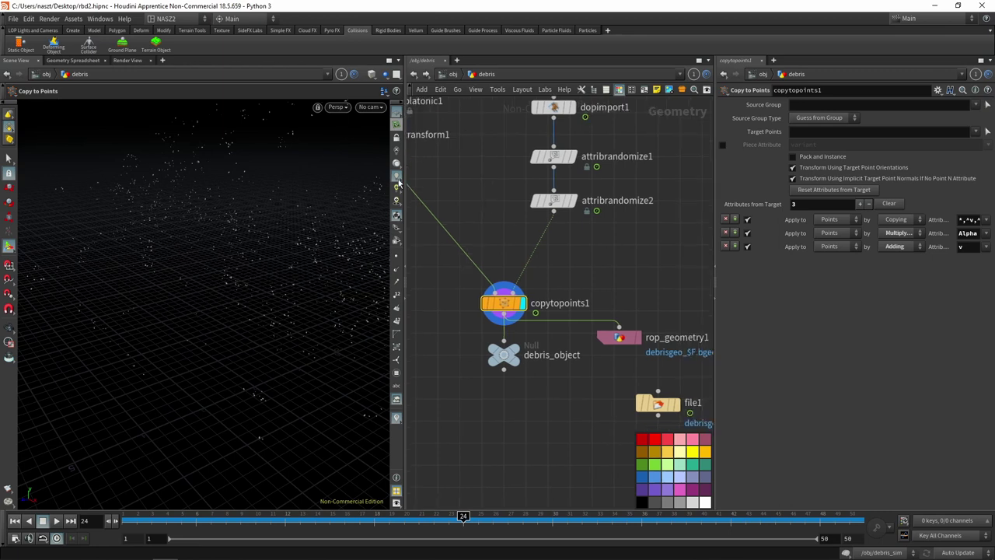
{"action": "middle_click_drag", "start_coordinate": [550, 236], "coordinate": [415, 169]}
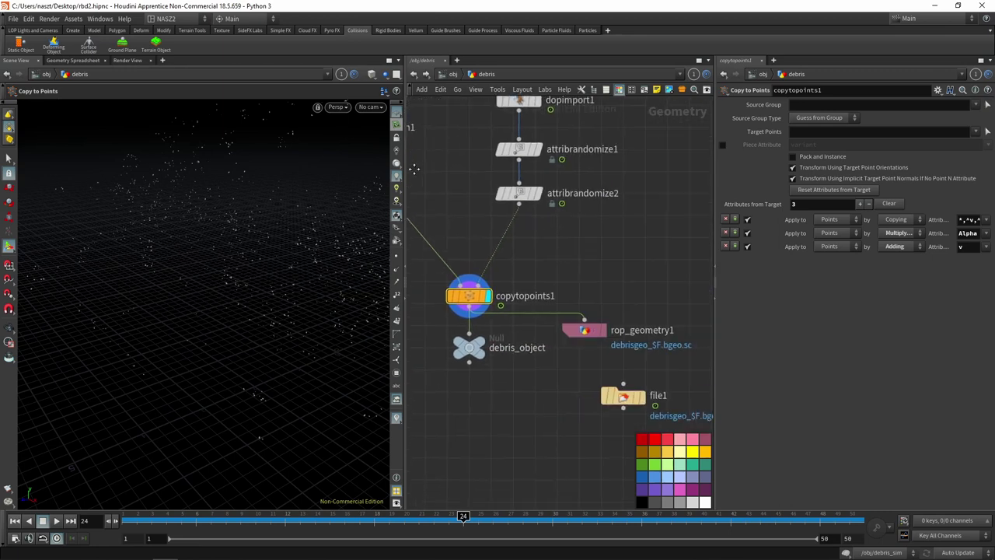
{"action": "left_click", "coordinate": [582, 329]}
{"action": "middle_click_drag", "start_coordinate": [641, 315], "coordinate": [577, 270]}
{"action": "left_click", "coordinate": [571, 351]}
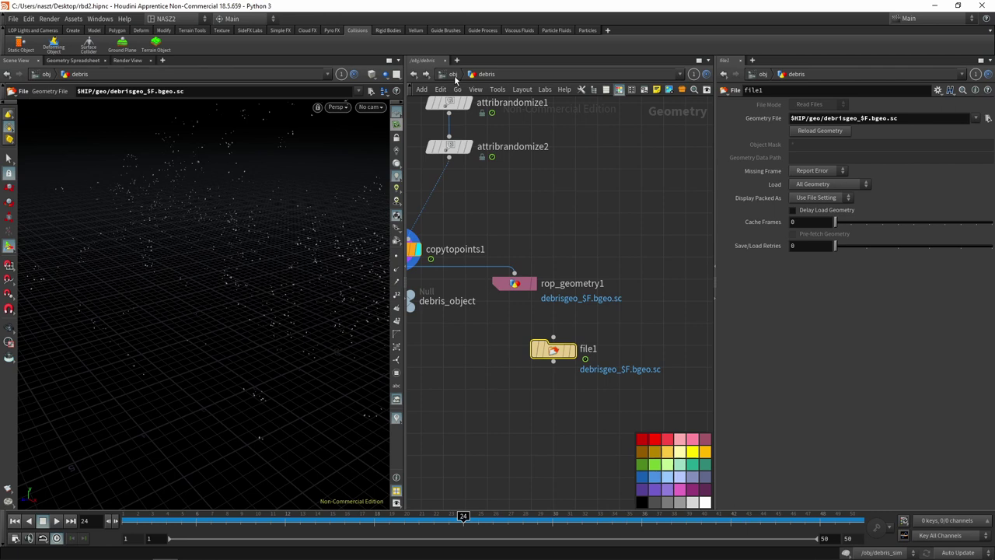
{"action": "left_click", "coordinate": [455, 76]}
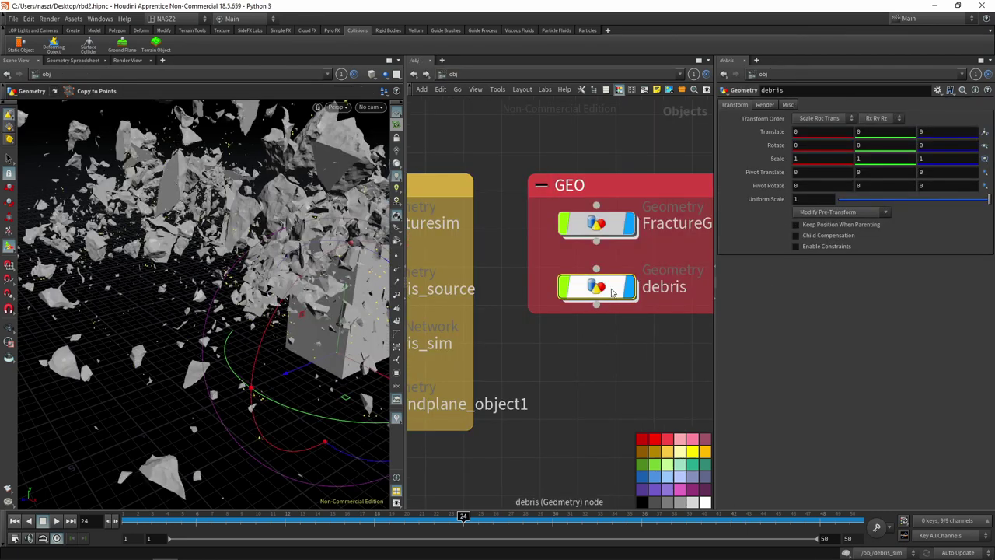
Deselect debris and pan to Fracturesim, debris_source, debris_sim and groundplane_object1 in the SIM box
{"action": "left_click", "coordinate": [628, 375]}
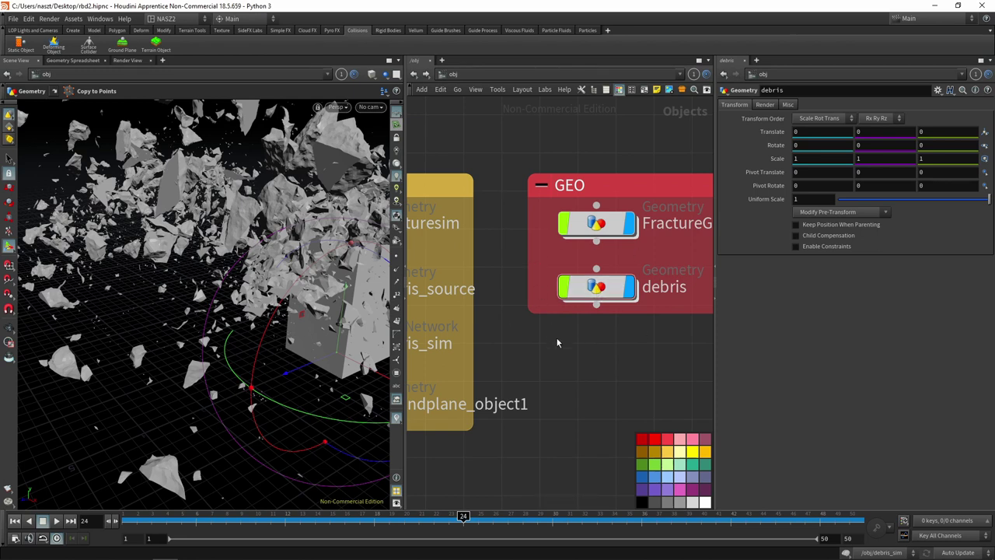
{"action": "middle_click_drag", "start_coordinate": [569, 362], "coordinate": [572, 360]}
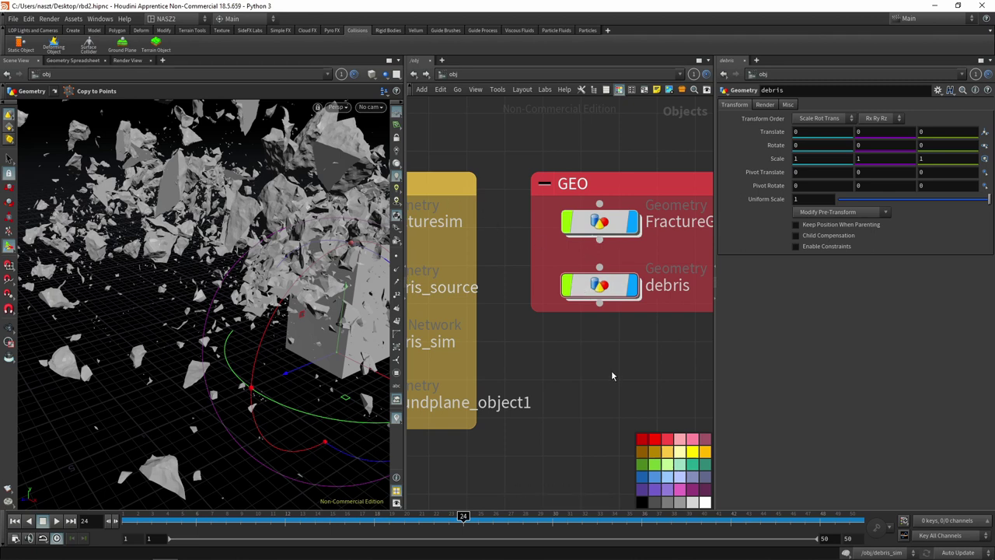
{"action": "middle_click_drag", "start_coordinate": [595, 164], "coordinate": [579, 156]}
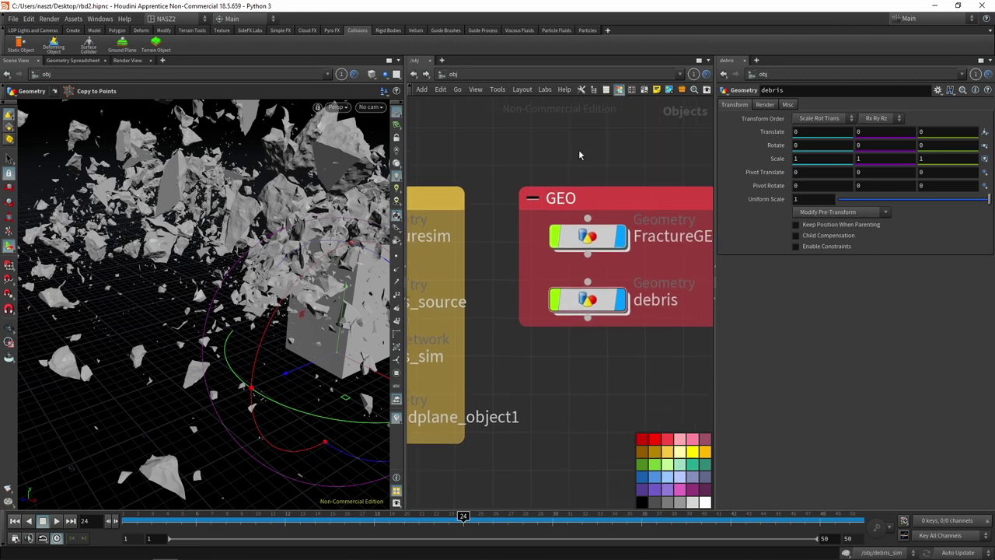
{"action": "middle_click_drag", "start_coordinate": [510, 187], "coordinate": [665, 181]}
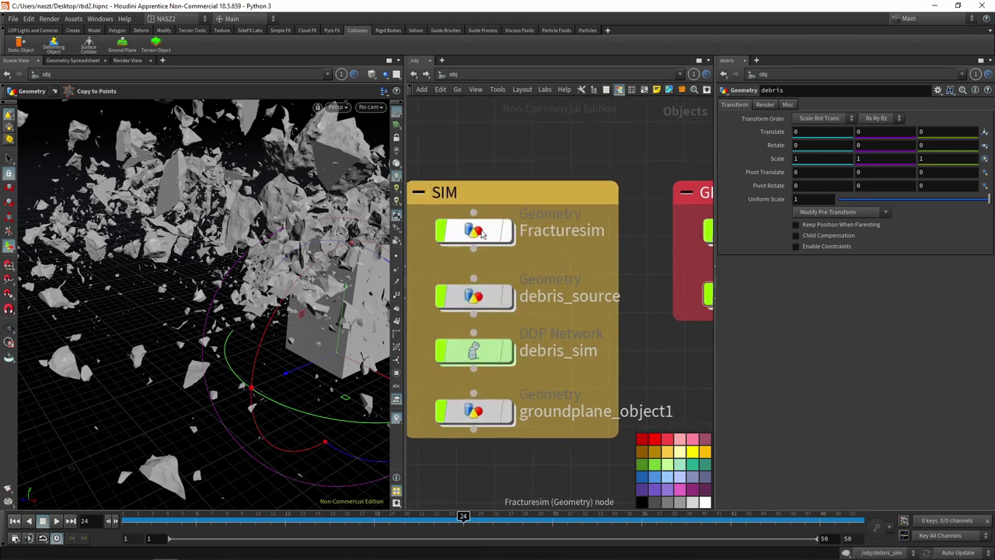
Enter Fracturesim and display matchsize1's intact pillar at frame 1
{"action": "double_click", "coordinate": [482, 233]}
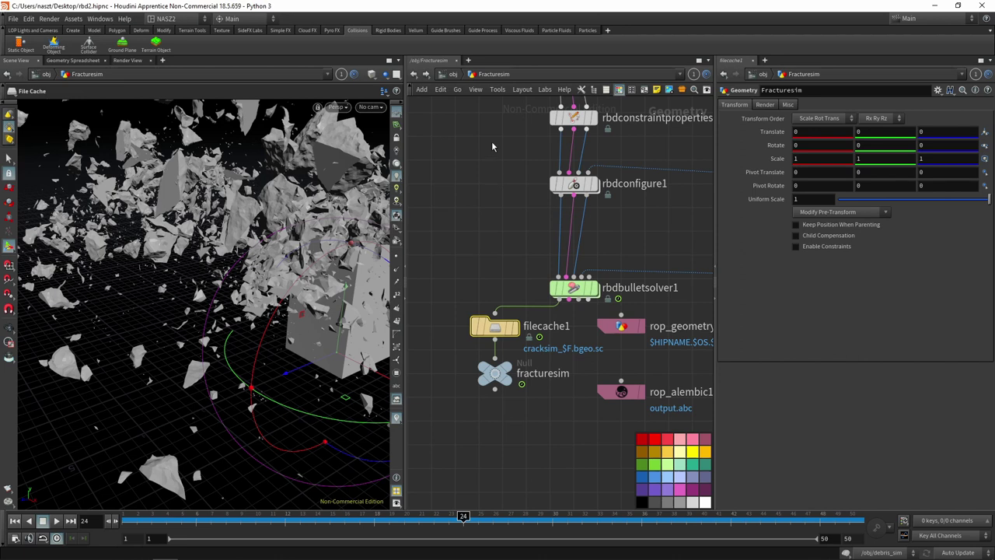
{"action": "scroll", "coordinate": [507, 240], "scroll_direction": "down", "scroll_amount": 5}
{"action": "scroll", "coordinate": [510, 348], "scroll_direction": "up", "scroll_amount": 2}
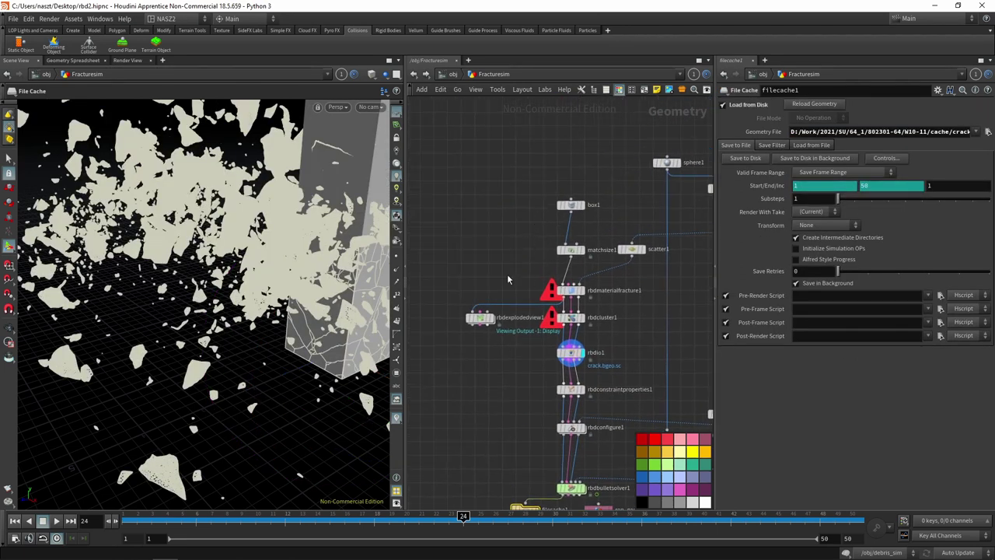
{"action": "scroll", "coordinate": [507, 273], "scroll_direction": "up", "scroll_amount": 3}
{"action": "left_click", "coordinate": [637, 232]}
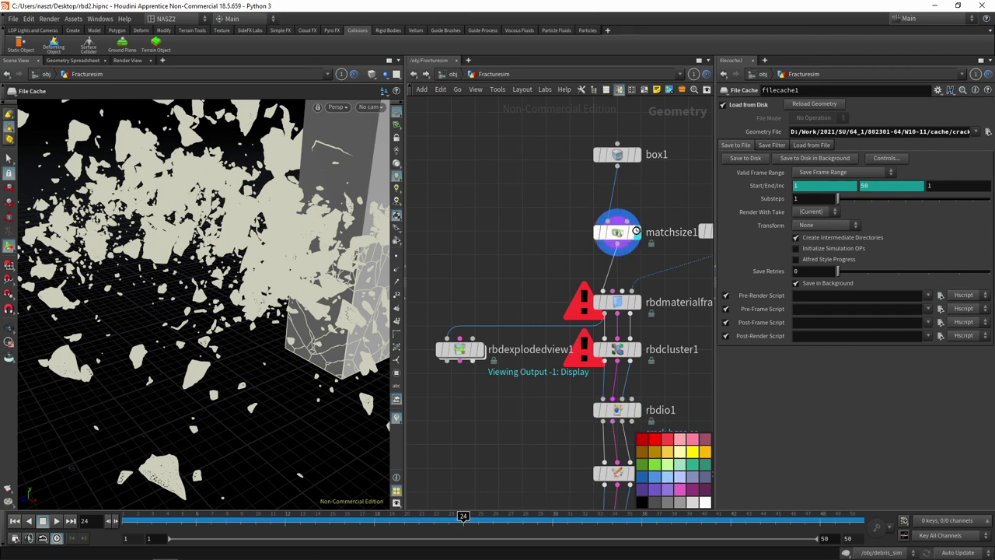
{"action": "left_click", "coordinate": [17, 521]}
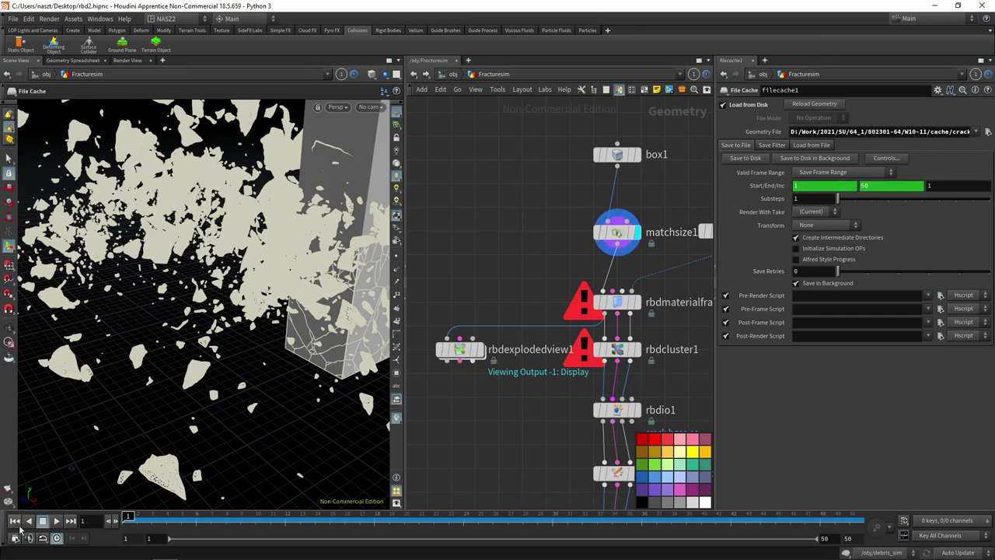
{"action": "left_click", "coordinate": [626, 226]}
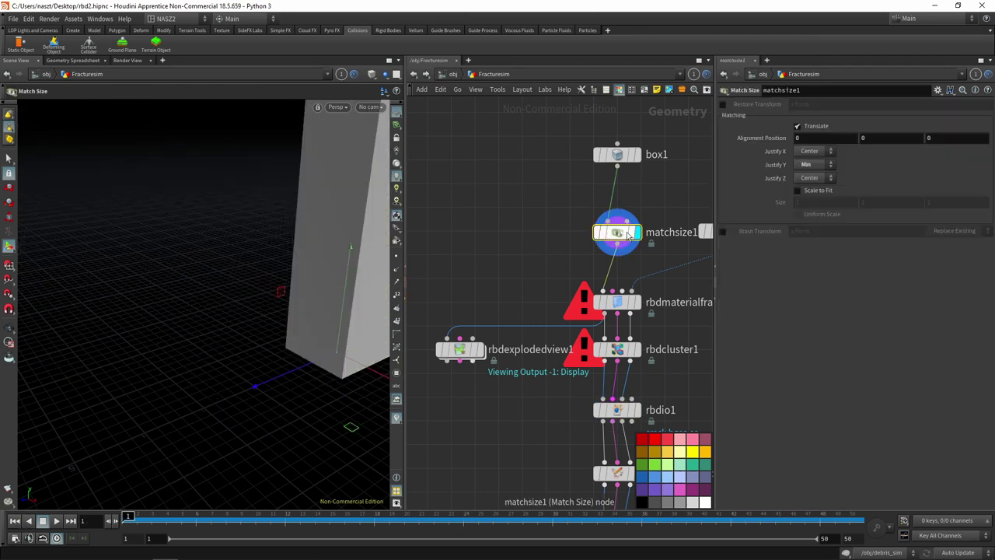
Show matchsize1's handles and orbit the viewport to see the pillar's top and underside
{"action": "left_click_drag", "start_coordinate": [156, 303], "coordinate": [213, 307]}
{"action": "key", "text": "Return"}
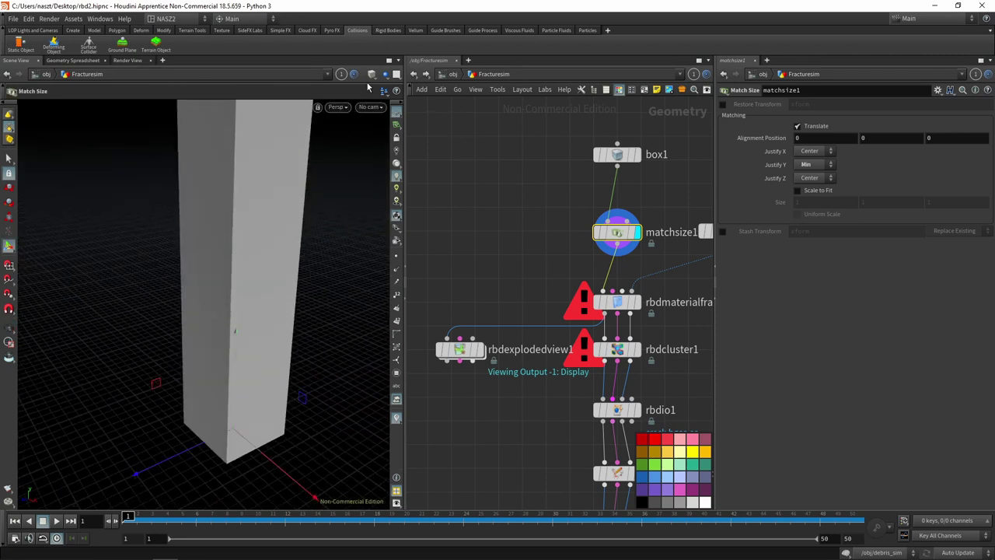
{"action": "left_click", "coordinate": [396, 150]}
{"action": "left_click", "coordinate": [400, 161]}
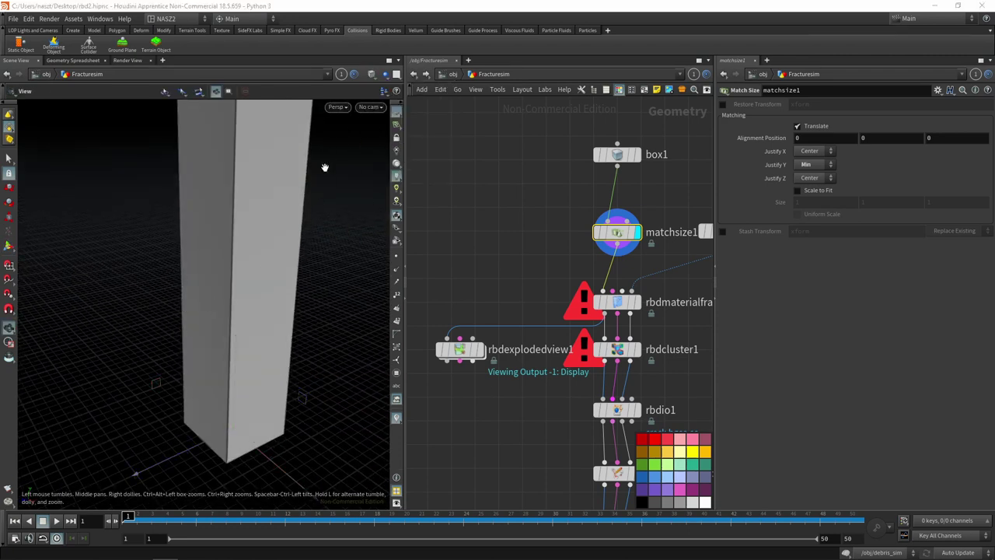
{"action": "left_click_drag", "start_coordinate": [328, 167], "coordinate": [314, 296]}
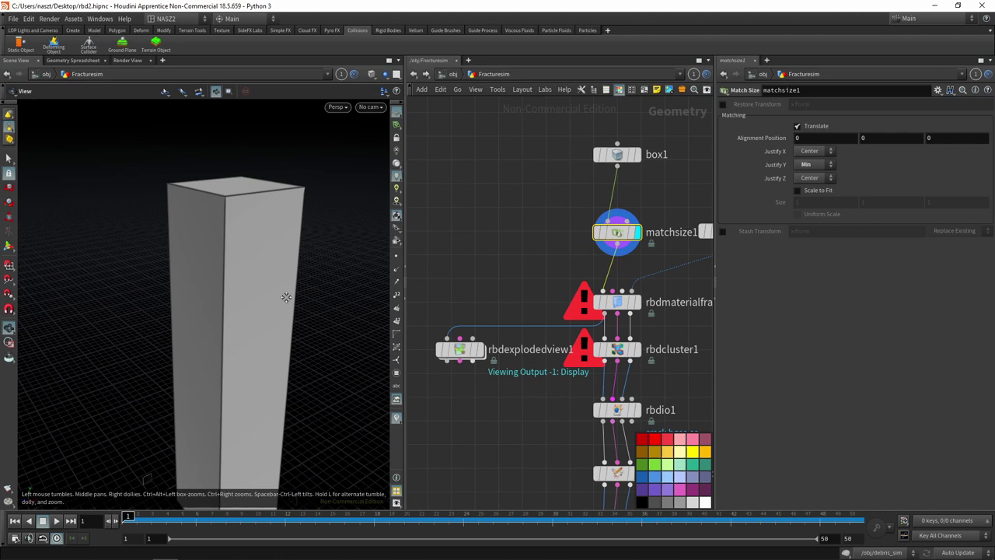
{"action": "left_click_drag", "start_coordinate": [178, 273], "coordinate": [287, 162]}
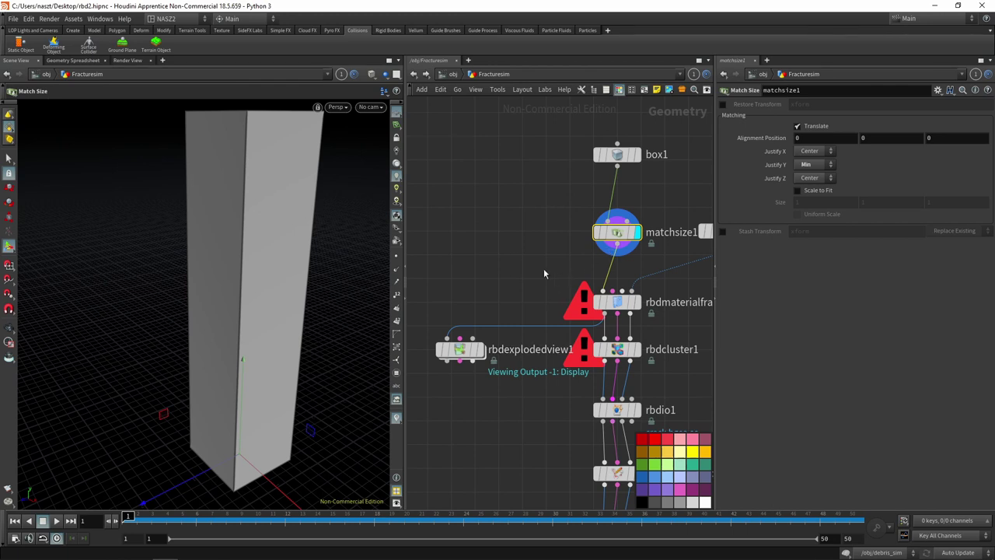
{"action": "key", "text": "Tab"}
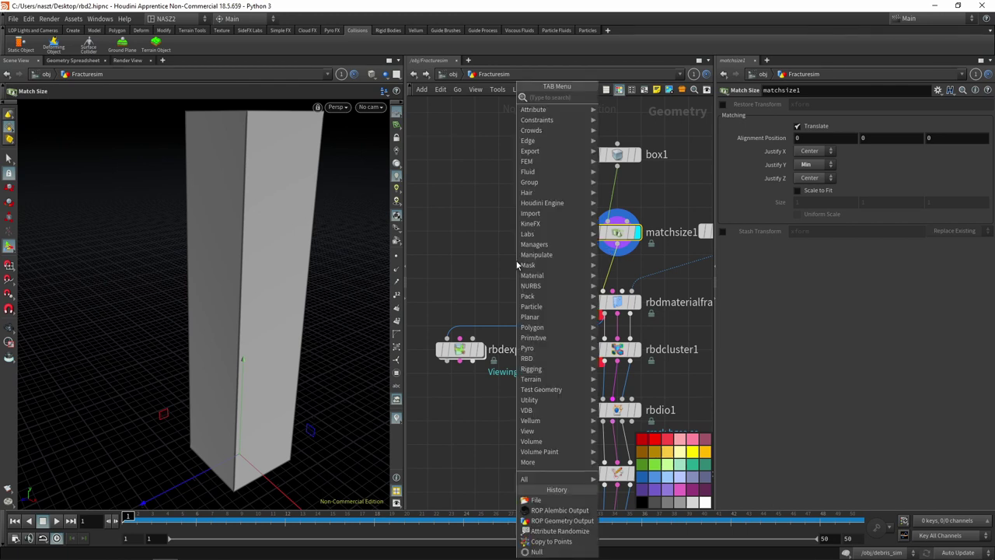
Add a Labs Auto UV node, autouv1, fed by matchsize1's output
{"action": "type", "text": "aut"}
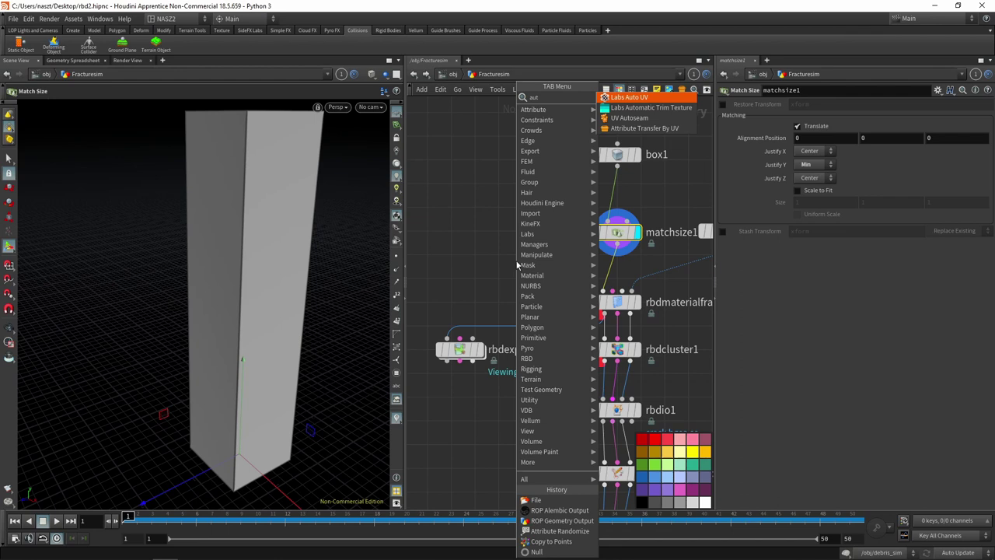
{"action": "type", "text": "ouv"}
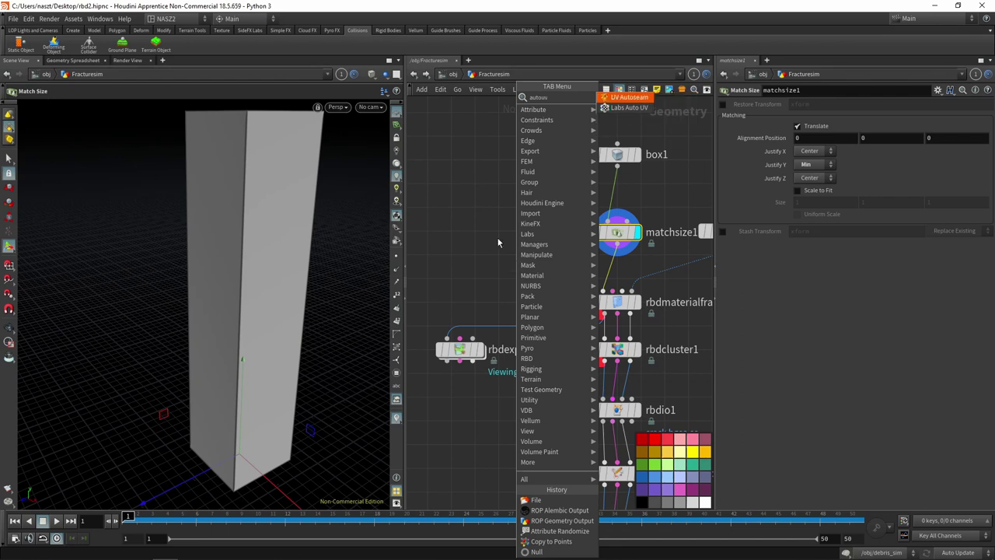
{"action": "left_click", "coordinate": [630, 108]}
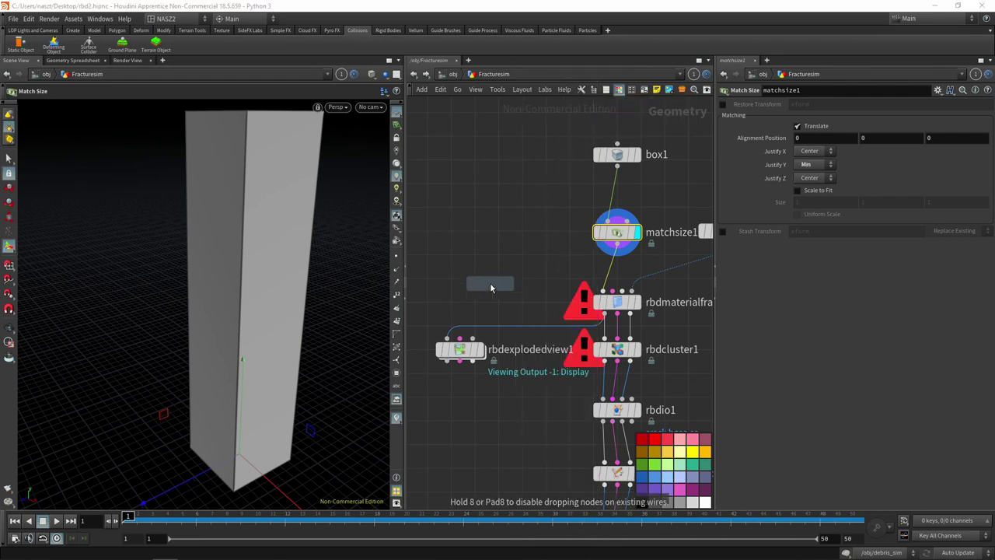
{"action": "left_click", "coordinate": [512, 269]}
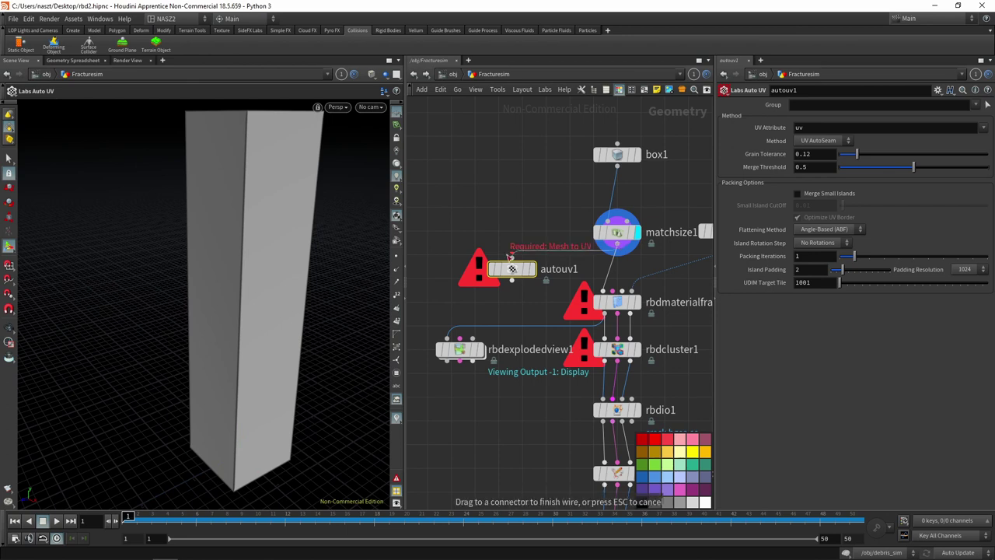
{"action": "left_click_drag", "start_coordinate": [618, 245], "coordinate": [513, 265]}
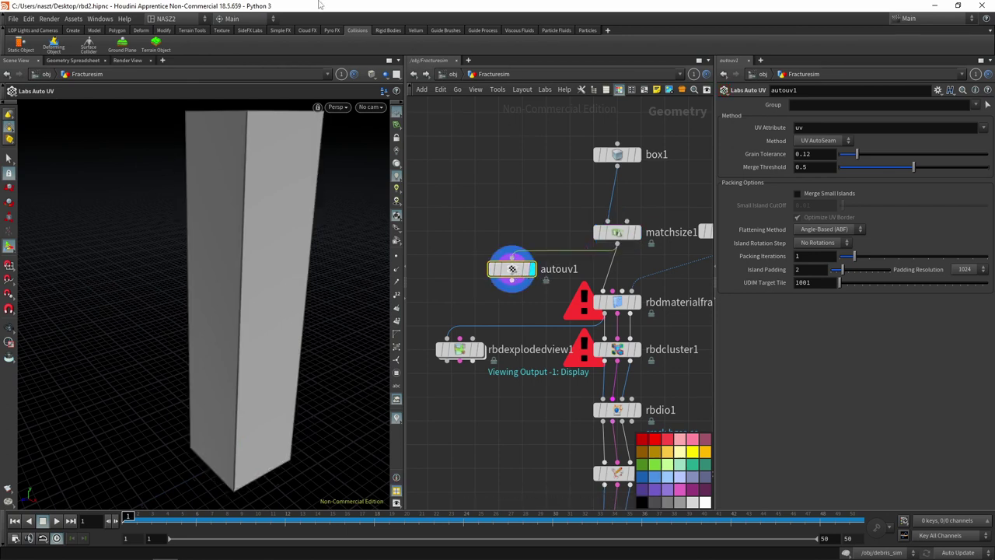
Preview the pillar's UV layout in the viewport, then return to the perspective view
{"action": "left_click", "coordinate": [337, 106]}
{"action": "mouse_move", "coordinate": [342, 128]}
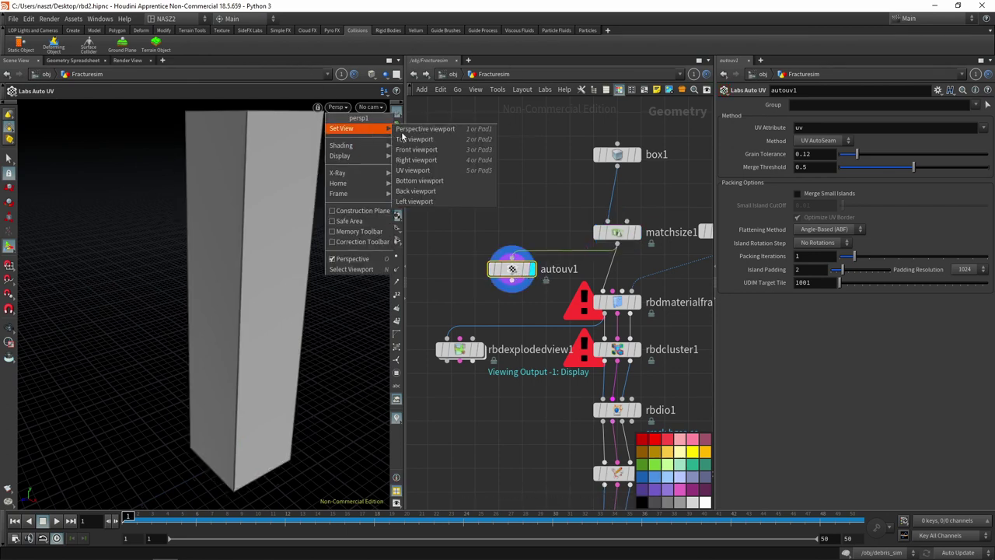
{"action": "left_click", "coordinate": [422, 172]}
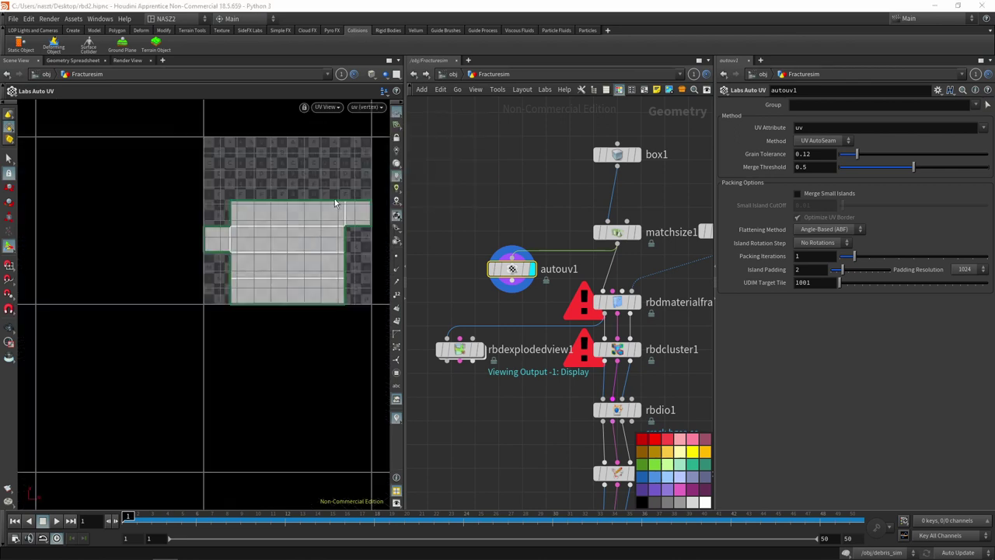
{"action": "left_click", "coordinate": [330, 107]}
{"action": "mouse_move", "coordinate": [342, 129]}
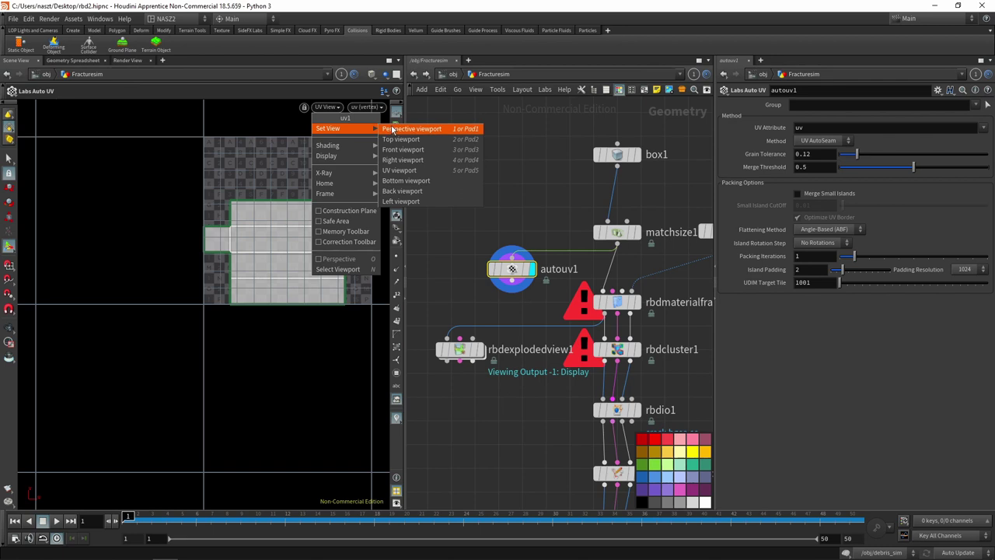
{"action": "left_click", "coordinate": [394, 130]}
{"action": "middle_click_drag", "start_coordinate": [507, 206], "coordinate": [438, 134]}
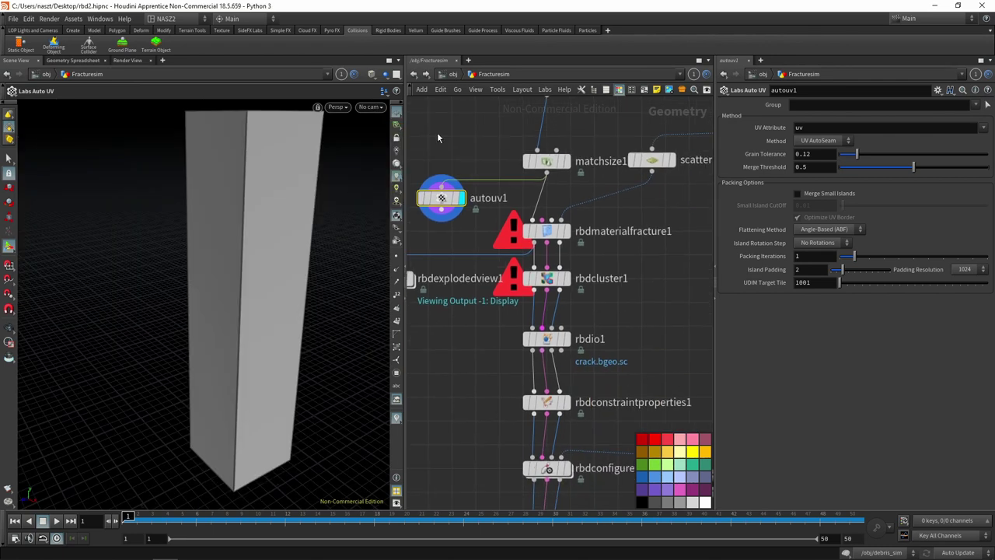
Nudge autouv1 to the right and bring the lower node chain into view
{"action": "left_click_drag", "start_coordinate": [444, 200], "coordinate": [467, 198]}
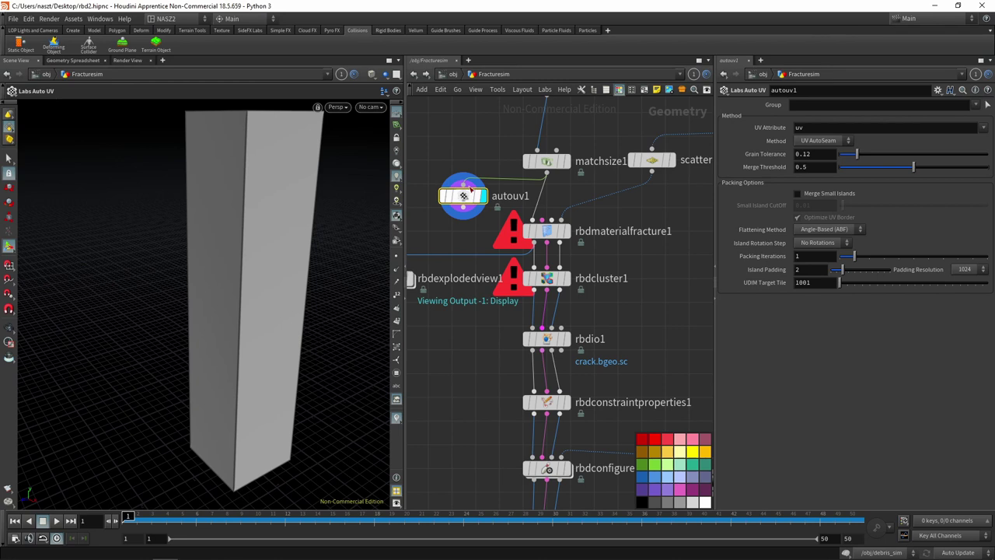
{"action": "middle_click_drag", "start_coordinate": [471, 232], "coordinate": [517, 231]}
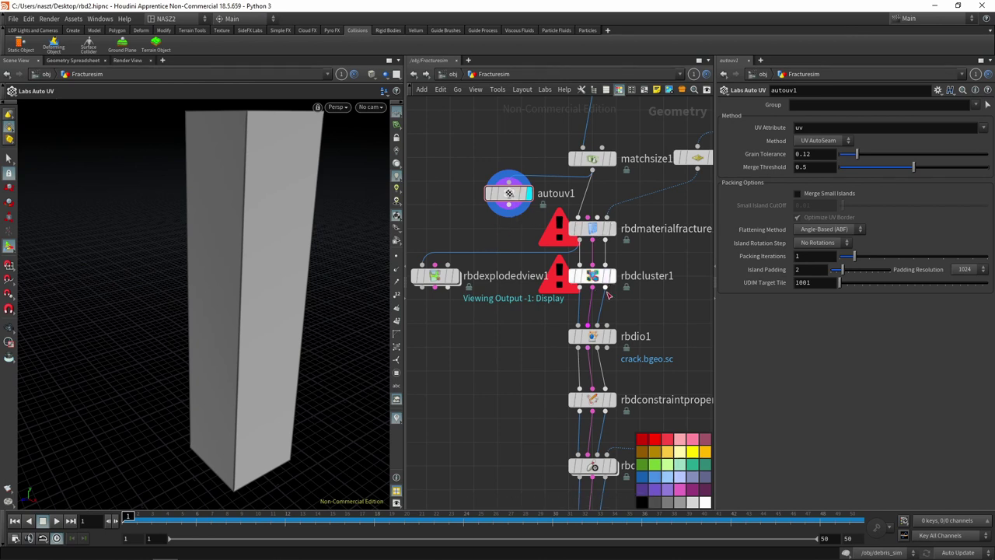
{"action": "middle_click_drag", "start_coordinate": [657, 286], "coordinate": [581, 221]}
{"action": "scroll", "coordinate": [578, 224], "scroll_direction": "down", "scroll_amount": 3}
{"action": "scroll", "coordinate": [578, 224], "scroll_direction": "up", "scroll_amount": 3}
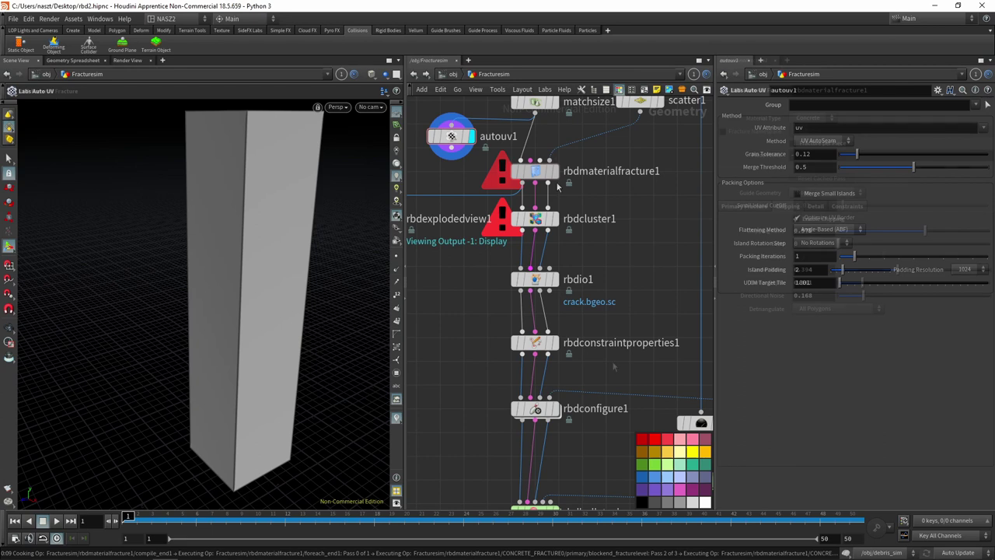
Select rbdmaterialfracture1 and display its cracked column in the viewport
{"action": "left_click", "coordinate": [555, 175]}
{"action": "middle_click_drag", "start_coordinate": [557, 175], "coordinate": [623, 211]}
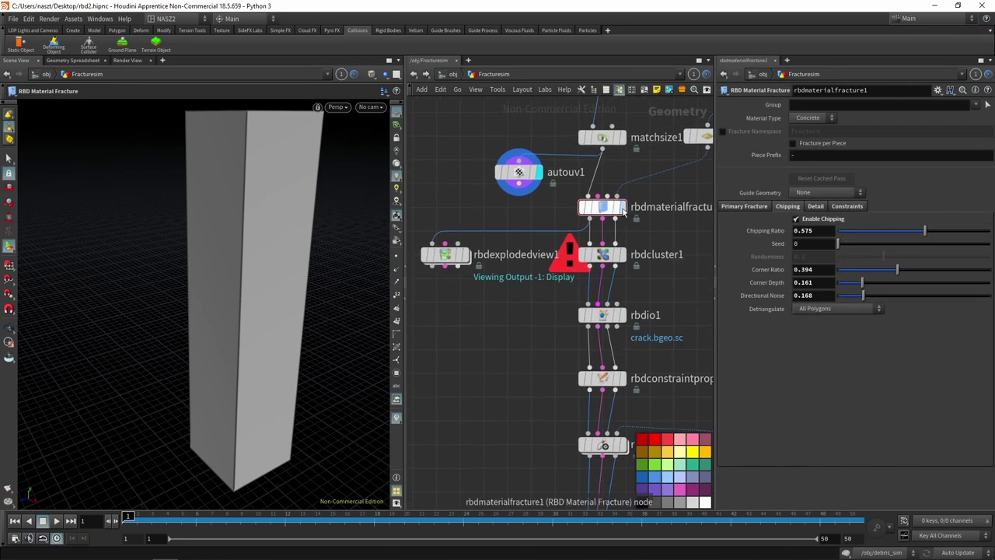
{"action": "left_click", "coordinate": [622, 211]}
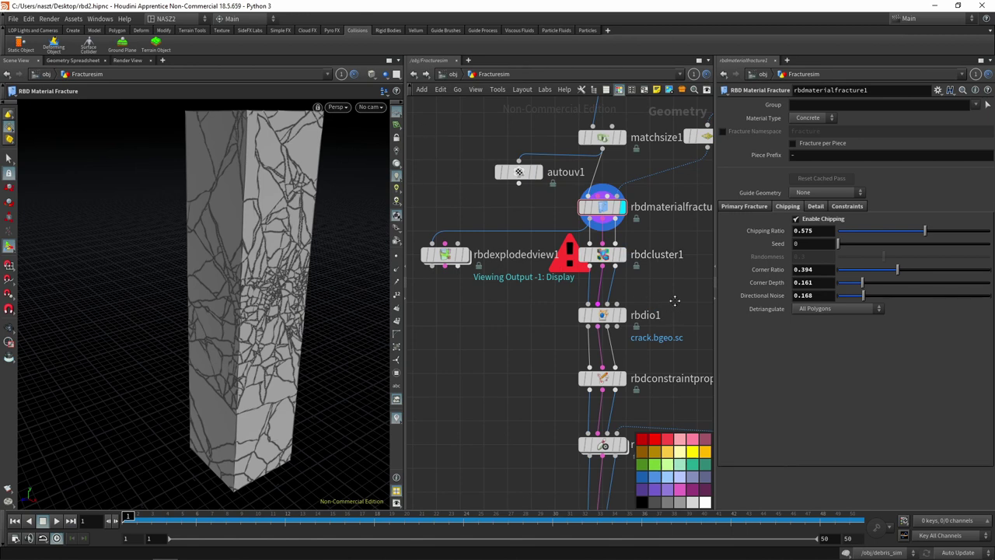
Box-select rbdcluster1 through rbdbulletsolver1 and rbdexplodedview1 and move them down
{"action": "middle_click_drag", "start_coordinate": [674, 305], "coordinate": [591, 220]}
{"action": "scroll", "coordinate": [587, 216], "scroll_direction": "down", "scroll_amount": 3}
{"action": "scroll", "coordinate": [587, 217], "scroll_direction": "up", "scroll_amount": 2}
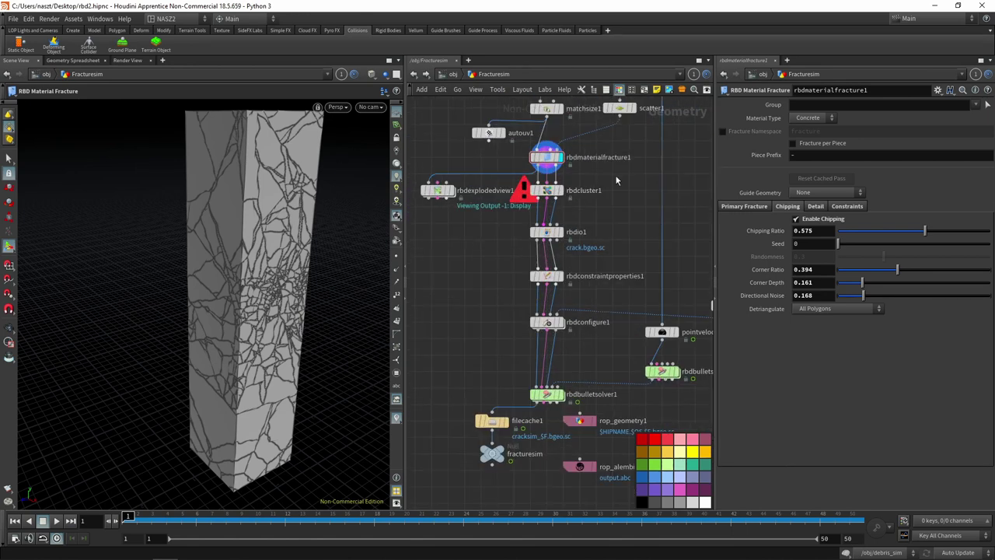
{"action": "left_click_drag", "start_coordinate": [618, 180], "coordinate": [441, 485]}
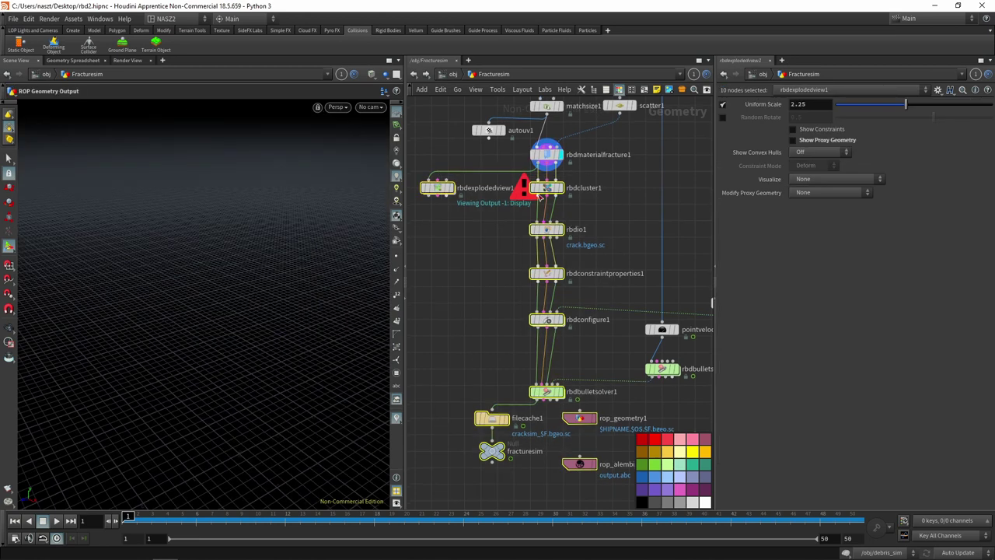
{"action": "left_click_drag", "start_coordinate": [544, 195], "coordinate": [543, 293]}
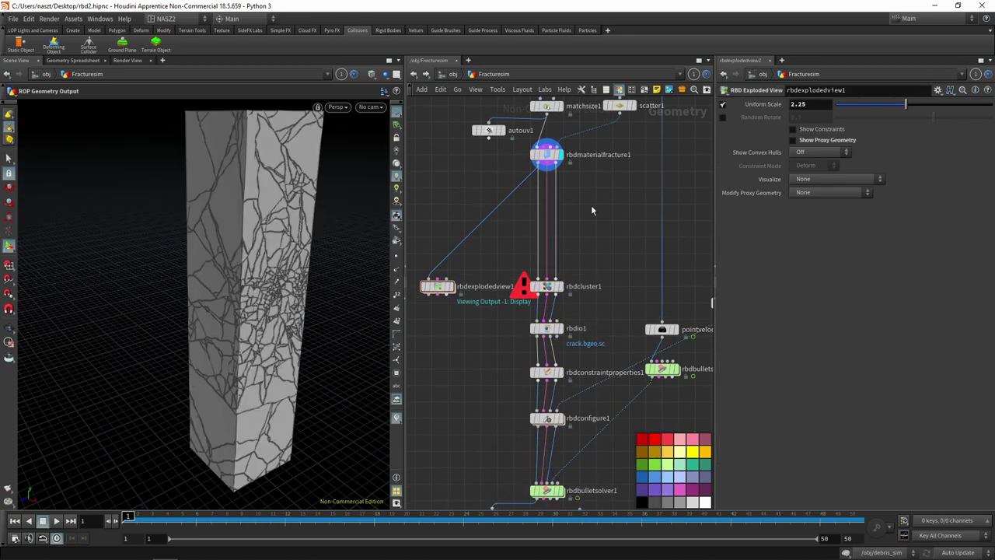
Zoom in on rbdmaterialfracture1 and inspect its node info
{"action": "scroll", "coordinate": [591, 210], "scroll_direction": "up", "scroll_amount": 3}
{"action": "middle_click_drag", "start_coordinate": [580, 195], "coordinate": [628, 278]}
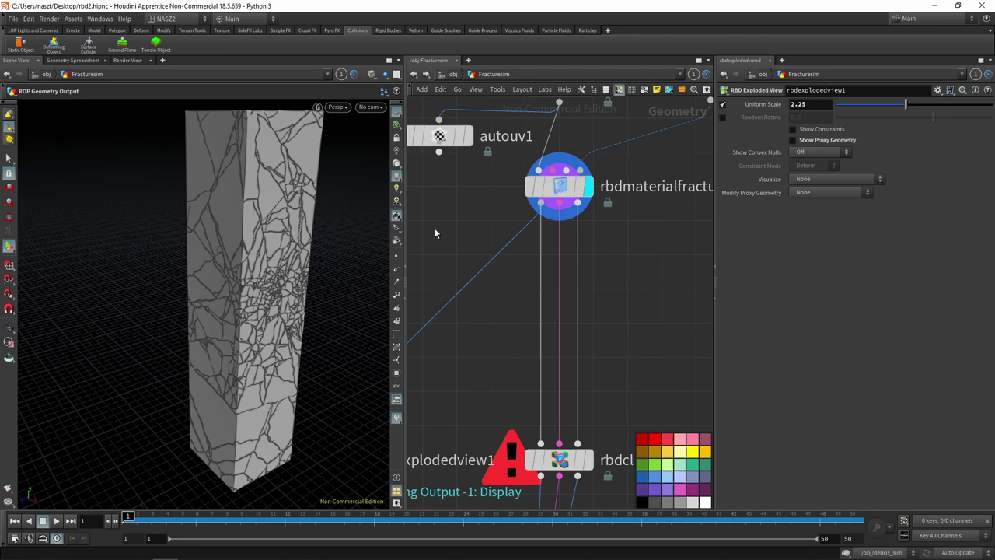
{"action": "key", "text": "Tab"}
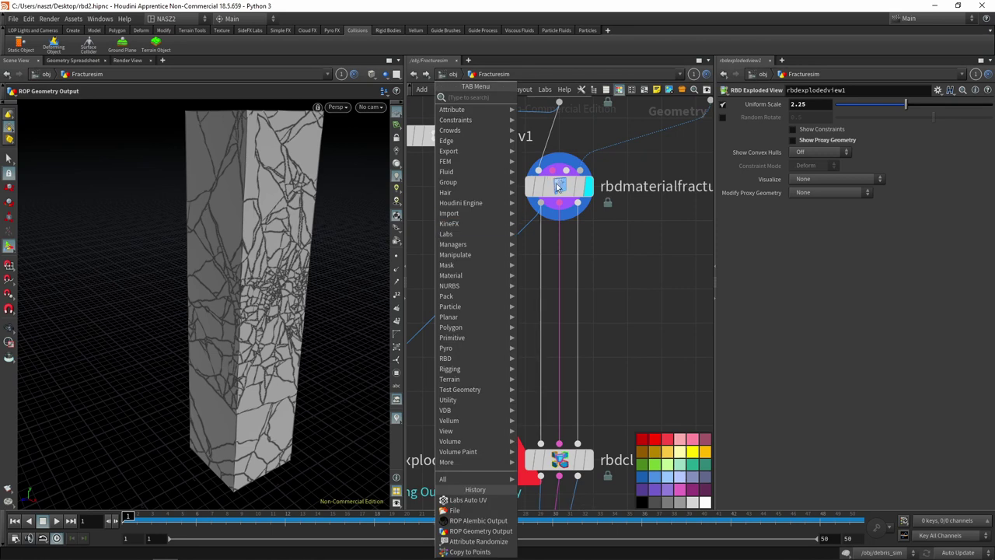
{"action": "key", "text": "Escape"}
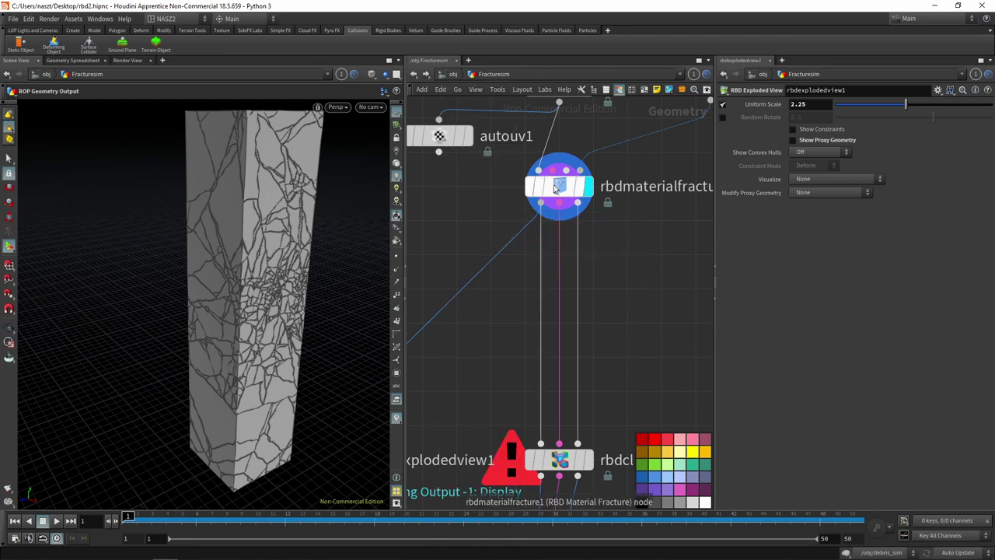
{"action": "middle_click_drag", "start_coordinate": [578, 202], "coordinate": [660, 231]}
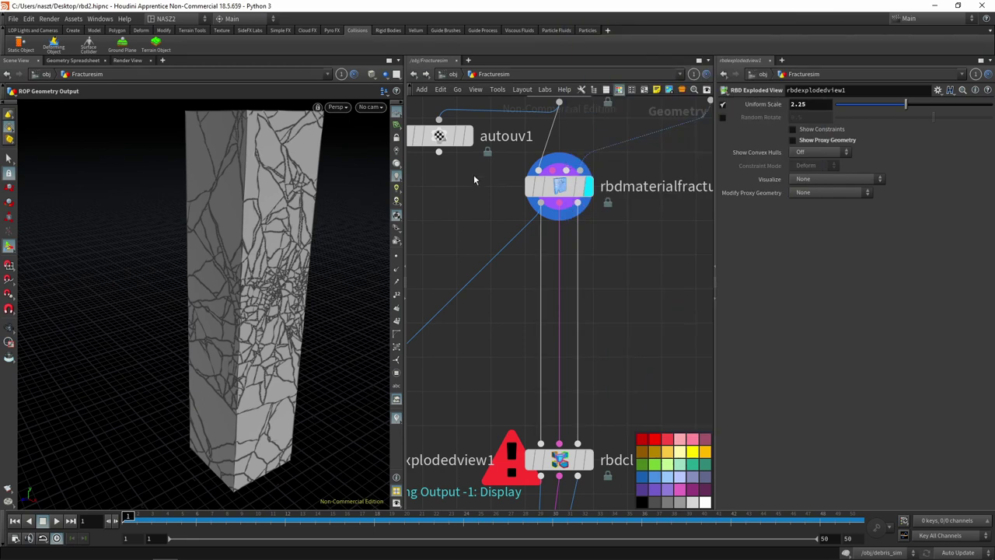
Create an Attribute Transfer node via the 'tra' search and place it
{"action": "key", "text": "Tab"}
{"action": "type", "text": "tr"}
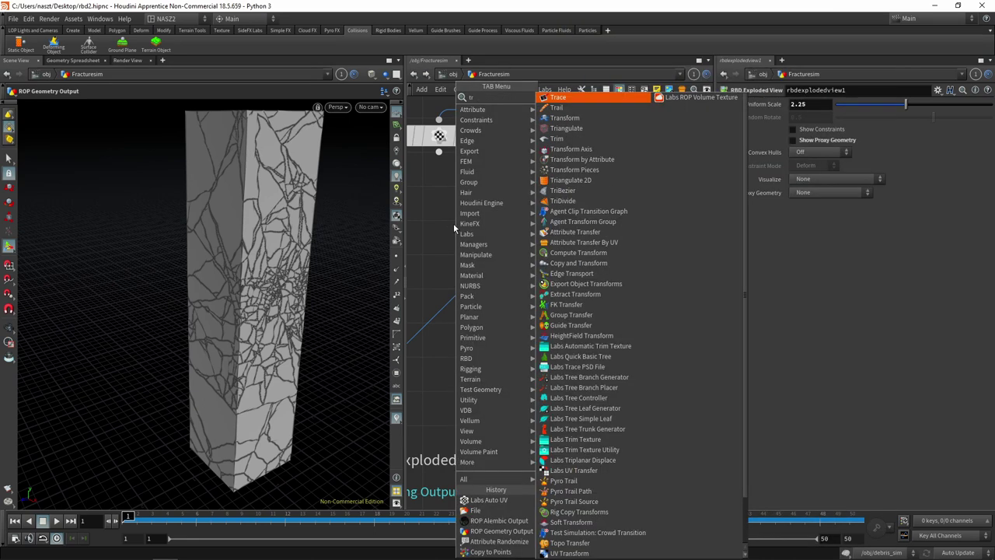
{"action": "type", "text": "a"}
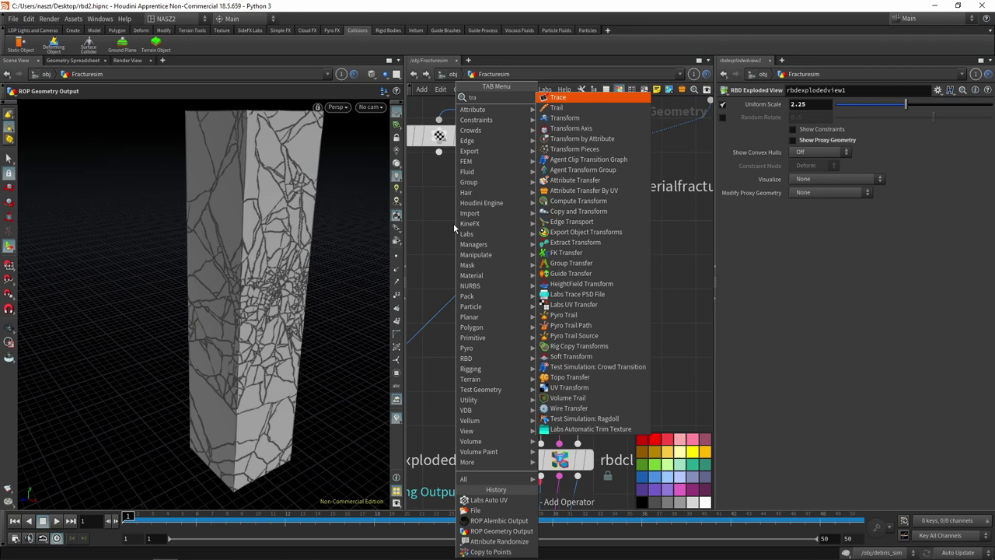
{"action": "left_click", "coordinate": [576, 180]}
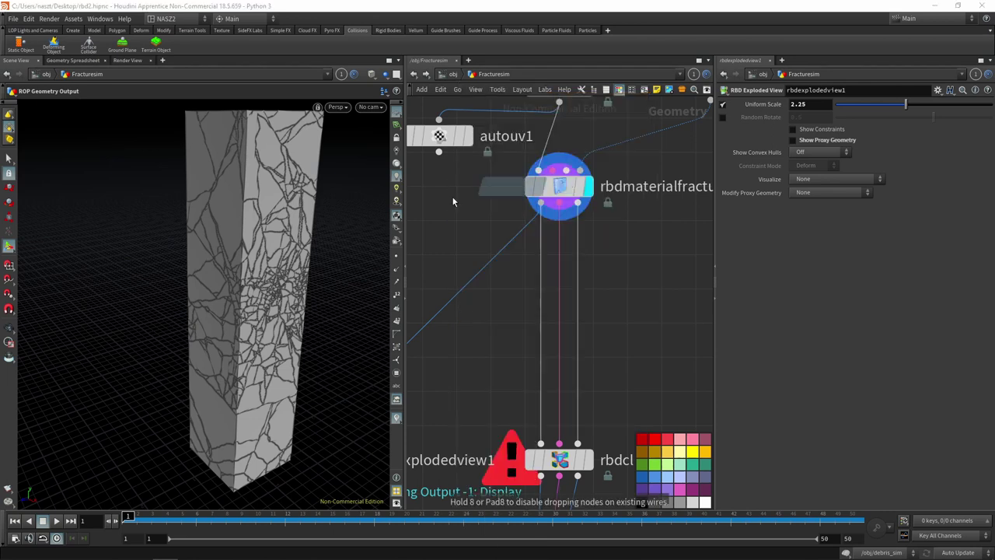
{"action": "left_click", "coordinate": [435, 224]}
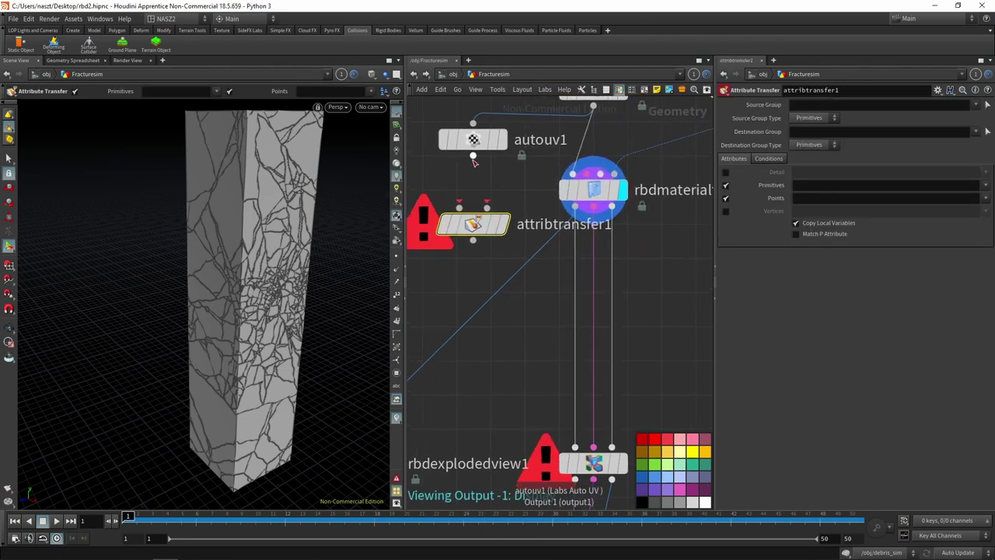
Position attribtransfer1 below rbdmaterialfracture1, wiring the fracture into input 1 and autouv1 into input 2
{"action": "left_click_drag", "start_coordinate": [478, 228], "coordinate": [530, 337]}
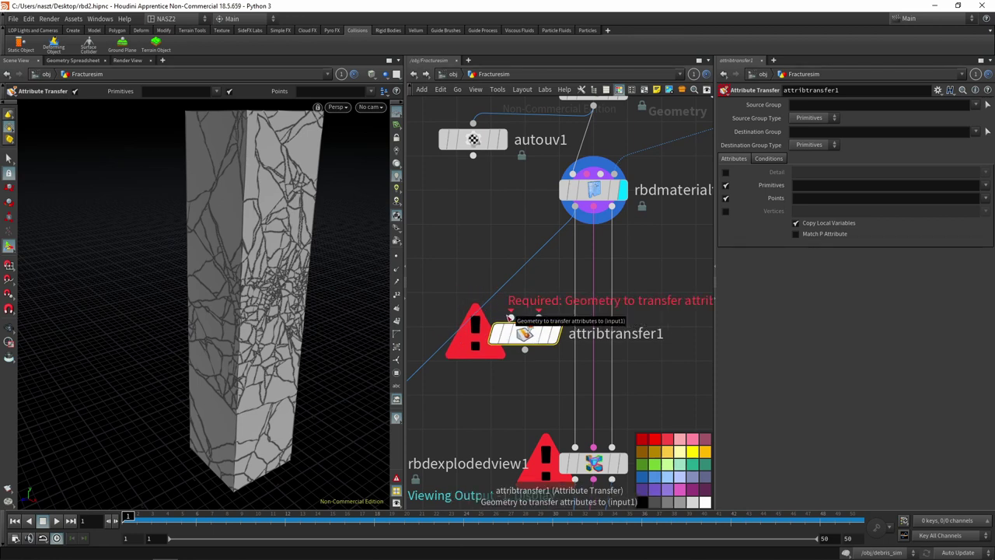
{"action": "mouse_move", "coordinate": [504, 237]}
{"action": "middle_mouse_down"}
{"action": "mouse_move", "coordinate": [436, 215]}
{"action": "mouse_move", "coordinate": [479, 200]}
{"action": "middle_mouse_up"}
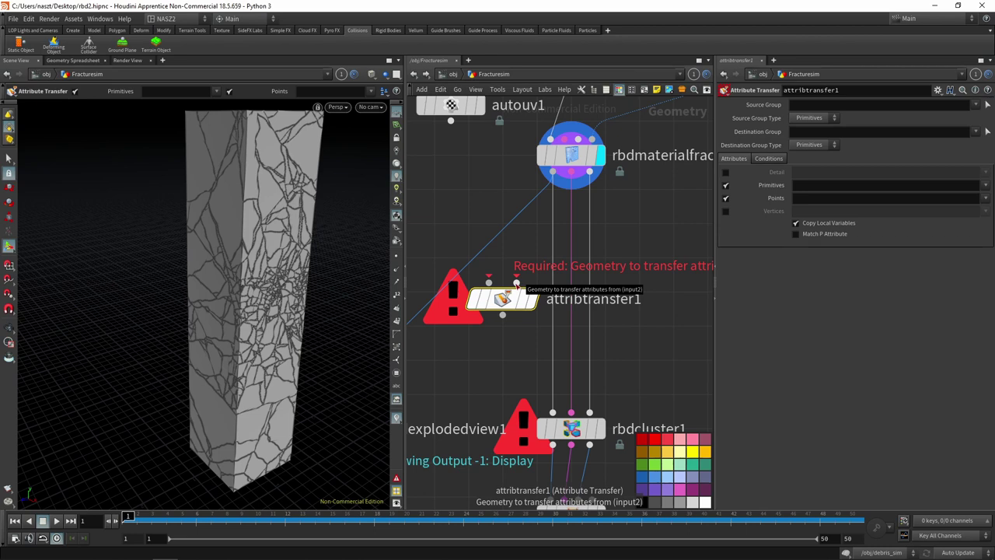
{"action": "mouse_move", "coordinate": [504, 299]}
{"action": "left_mouse_down"}
{"action": "mouse_move", "coordinate": [470, 213]}
{"action": "mouse_move", "coordinate": [452, 202]}
{"action": "left_mouse_up"}
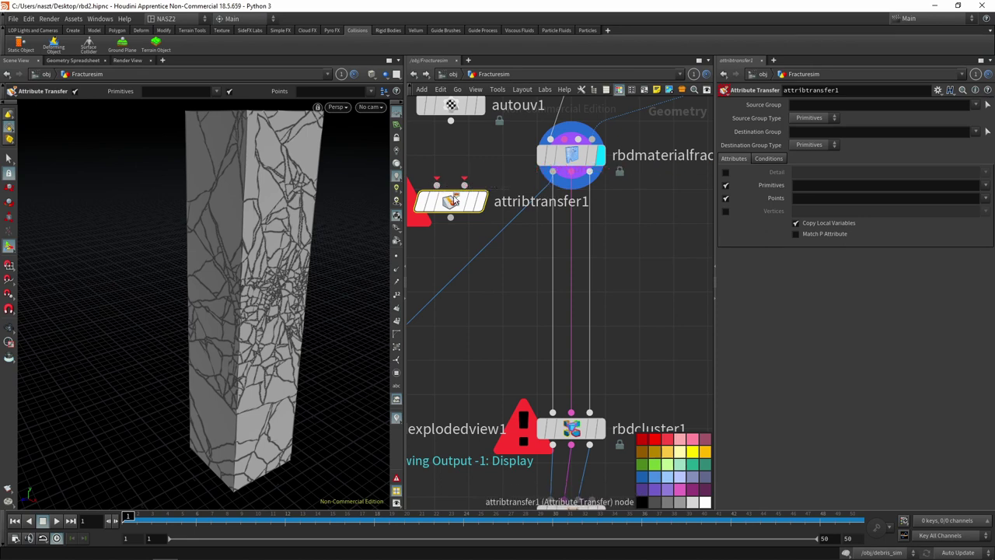
{"action": "left_click_drag", "start_coordinate": [437, 185], "coordinate": [495, 288]}
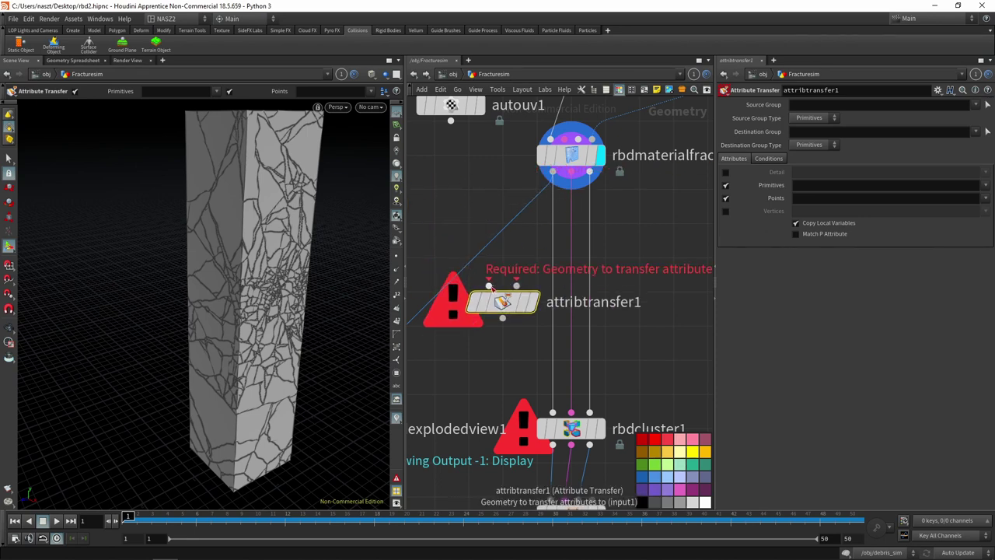
{"action": "left_click_drag", "start_coordinate": [489, 286], "coordinate": [552, 172]}
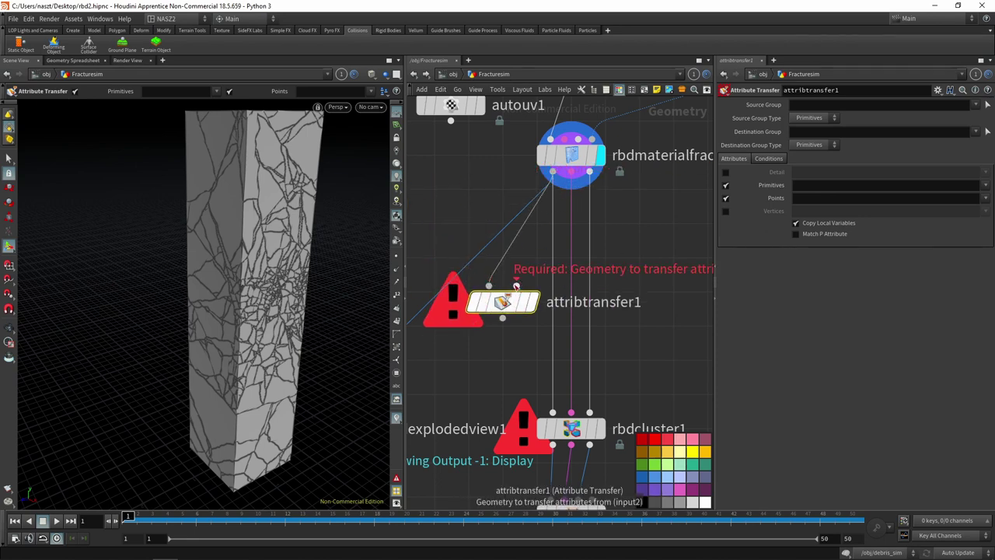
{"action": "left_click_drag", "start_coordinate": [516, 286], "coordinate": [450, 121]}
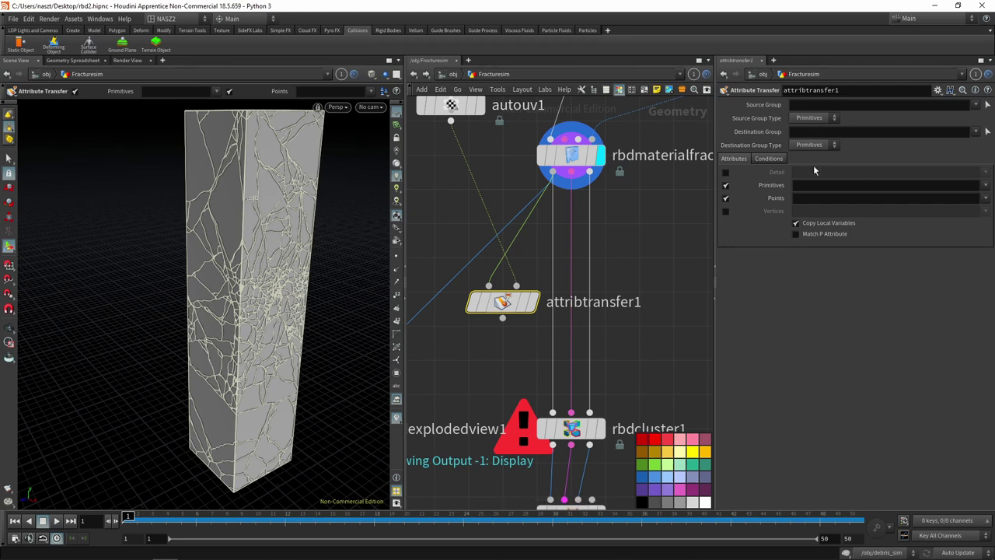
Make attribtransfer1 transfer only the uv vertex attribute, not primitives or points
{"action": "left_click", "coordinate": [725, 185]}
{"action": "left_click", "coordinate": [726, 198]}
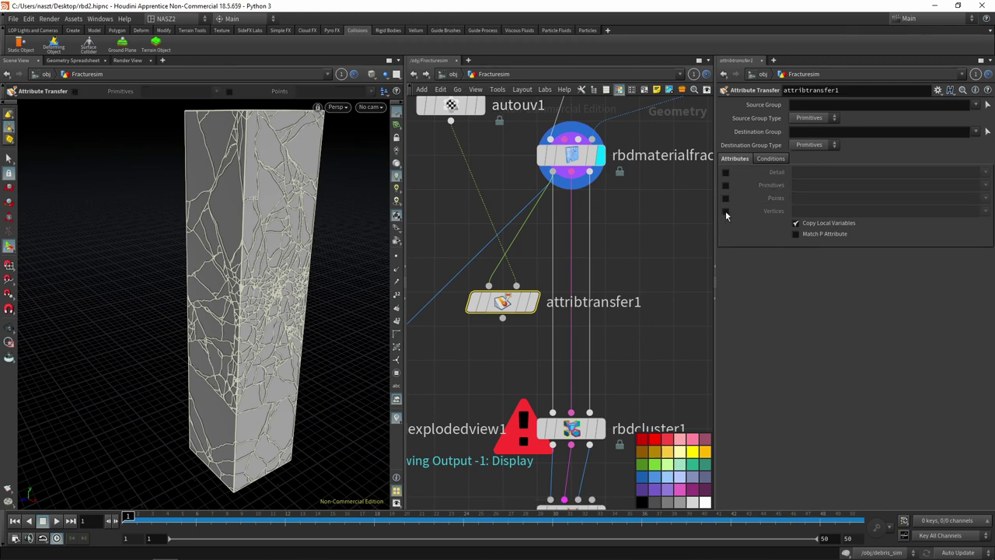
{"action": "left_click", "coordinate": [806, 211]}
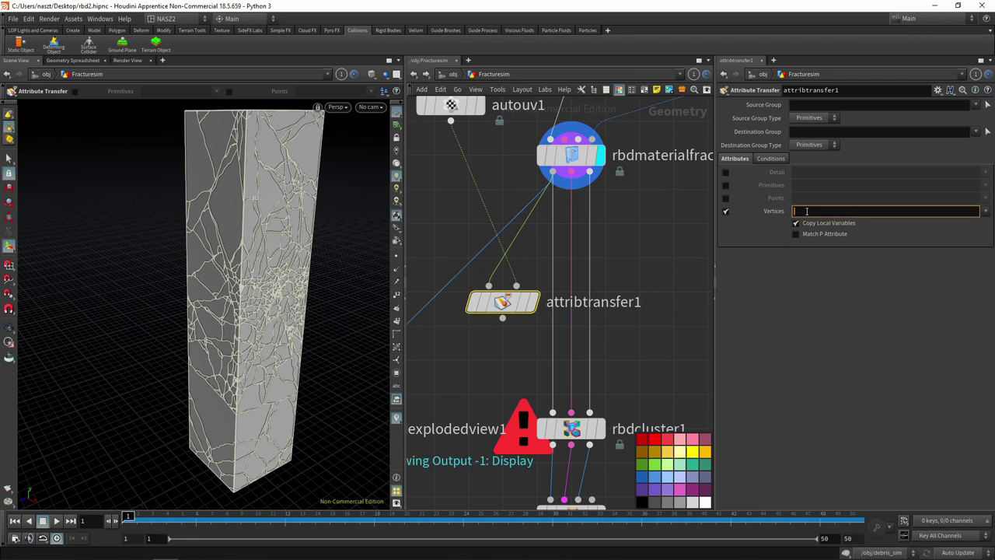
{"action": "type", "text": "uv"}
{"action": "key", "text": "Return"}
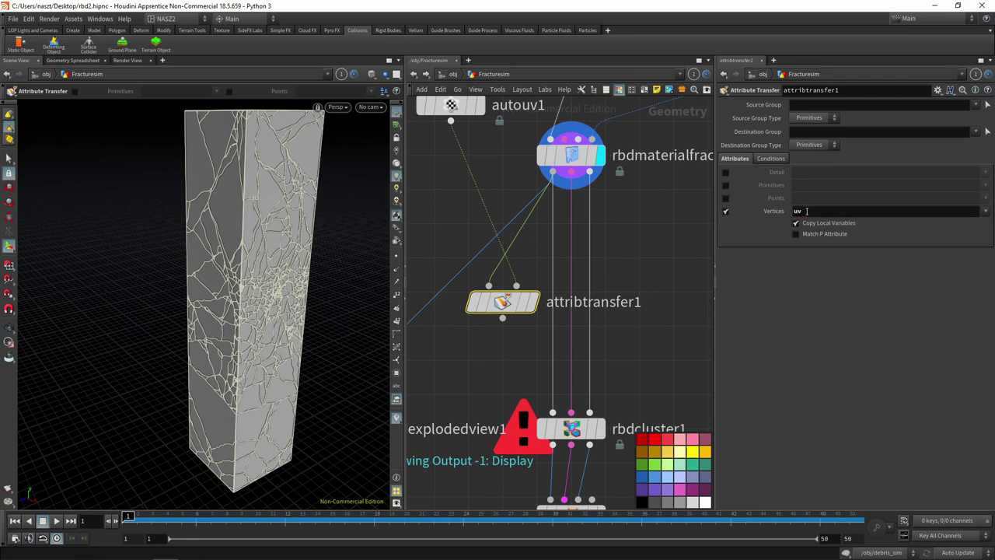
Set the Destination Group to outside and display attribtransfer1's result
{"action": "middle_click", "coordinate": [451, 106]}
{"action": "middle_click", "coordinate": [571, 156]}
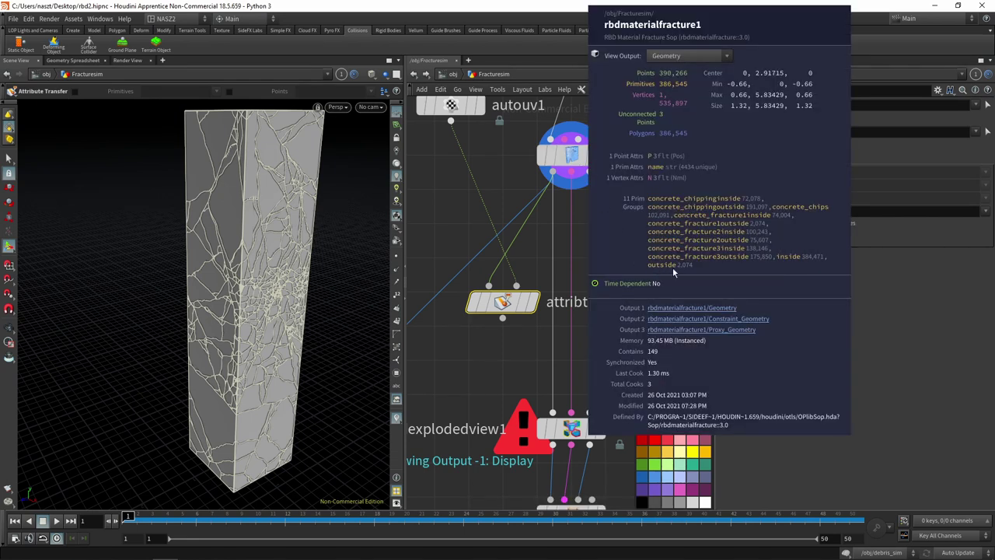
{"action": "left_click", "coordinate": [807, 130]}
{"action": "type", "text": "outsid"}
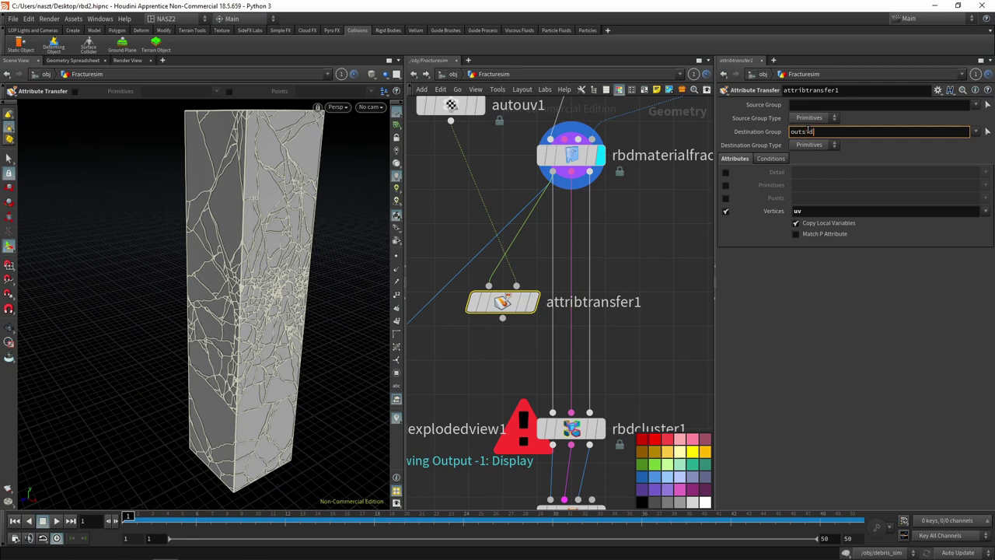
{"action": "type", "text": "e"}
{"action": "key", "text": "Return"}
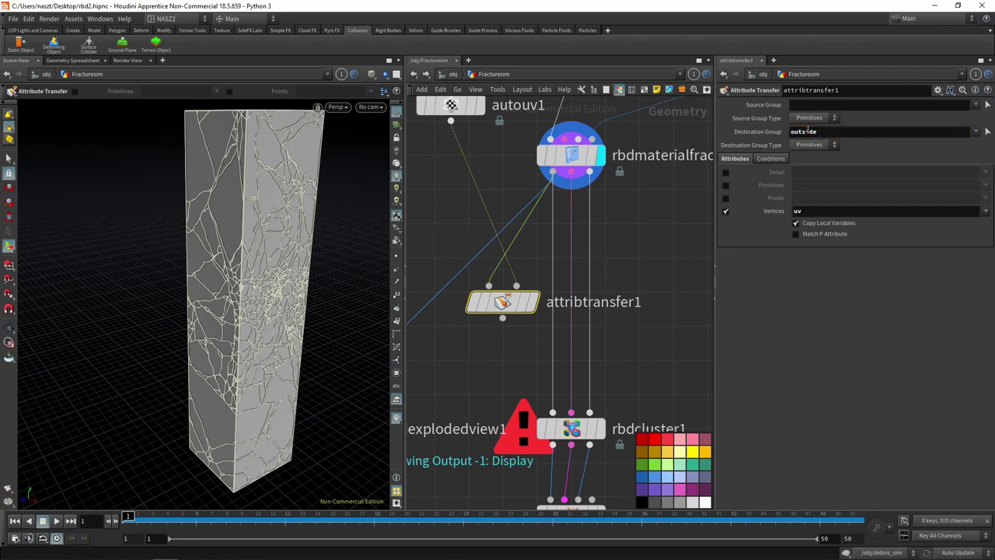
{"action": "left_click", "coordinate": [528, 307]}
Confirm uv on the output, wire attribtransfer1 into rbdcluster1, and display rbdcluster1
{"action": "middle_click", "coordinate": [512, 305]}
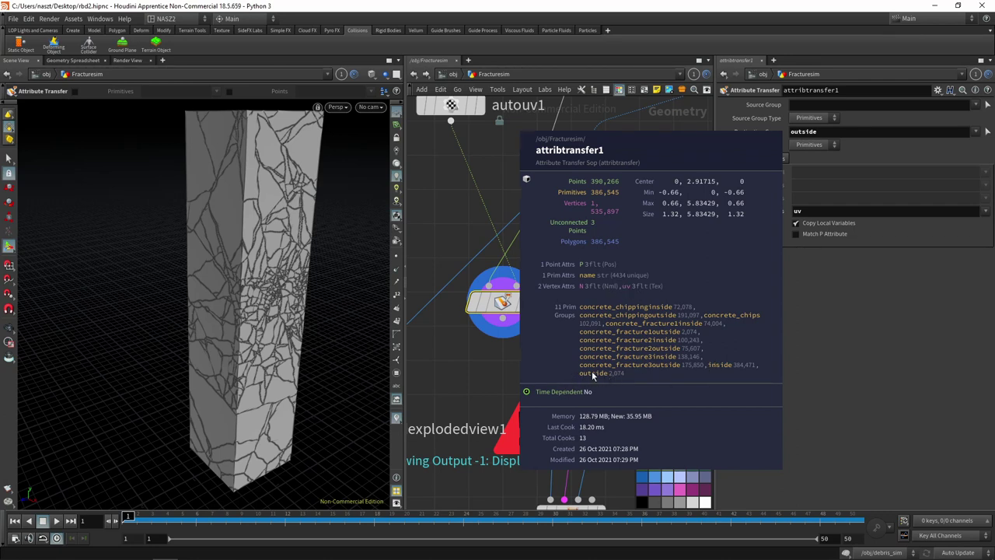
{"action": "middle_click_drag", "start_coordinate": [506, 355], "coordinate": [504, 311]}
{"action": "left_click_drag", "start_coordinate": [504, 275], "coordinate": [552, 366]}
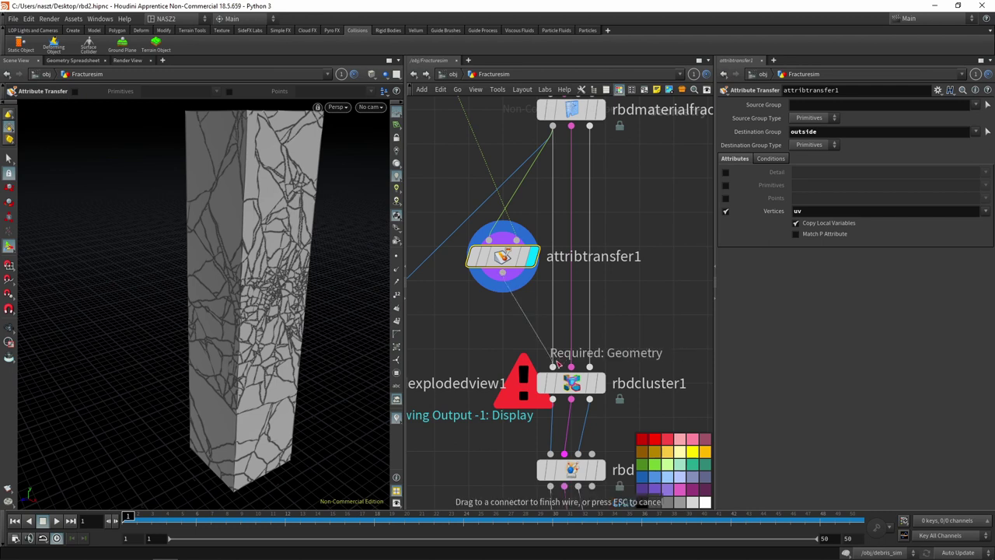
{"action": "middle_click_drag", "start_coordinate": [564, 318], "coordinate": [552, 278]}
{"action": "left_click", "coordinate": [591, 346]}
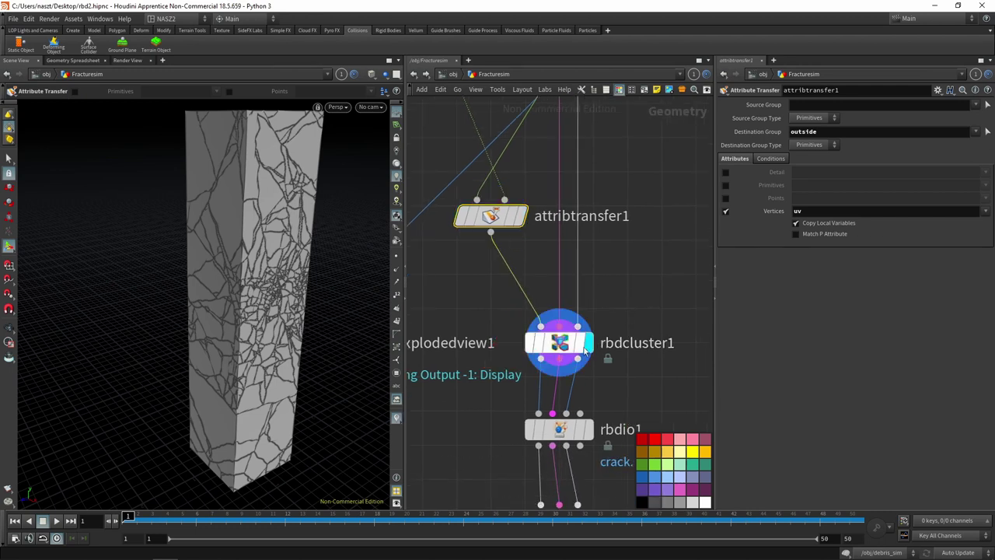
Bring rbdexplodedview1 and the nodes below rbdcluster1 into view
{"action": "middle_click_drag", "start_coordinate": [581, 376], "coordinate": [576, 293]}
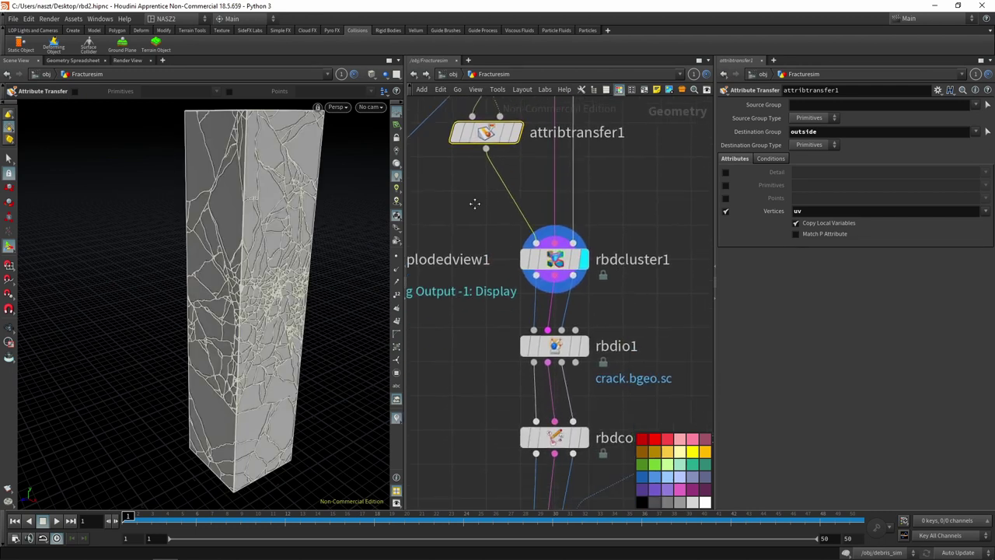
{"action": "middle_click_drag", "start_coordinate": [474, 202], "coordinate": [534, 201]}
{"action": "key", "text": "Tab"}
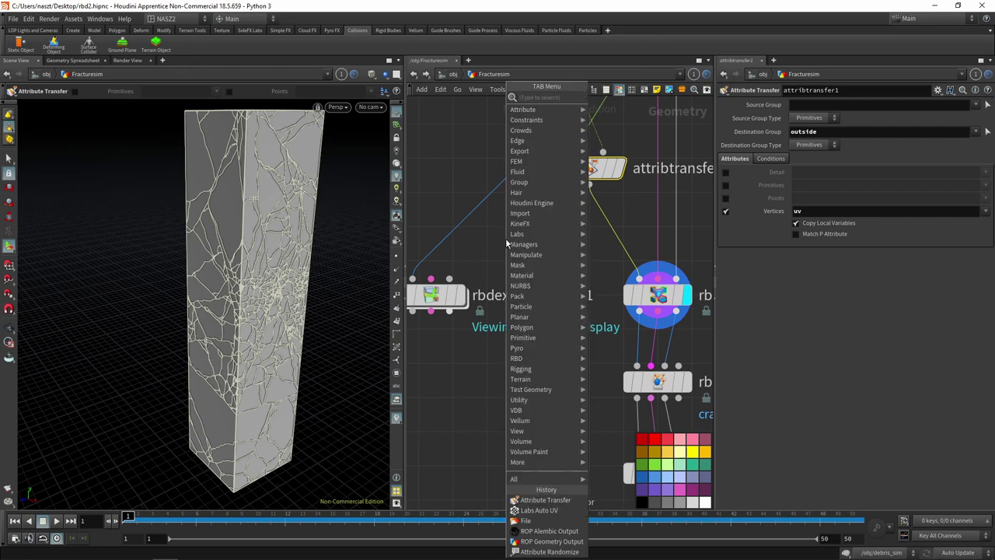
Add a material1 node fed by attribtransfer1 and display its result
{"action": "type", "text": "mater"}
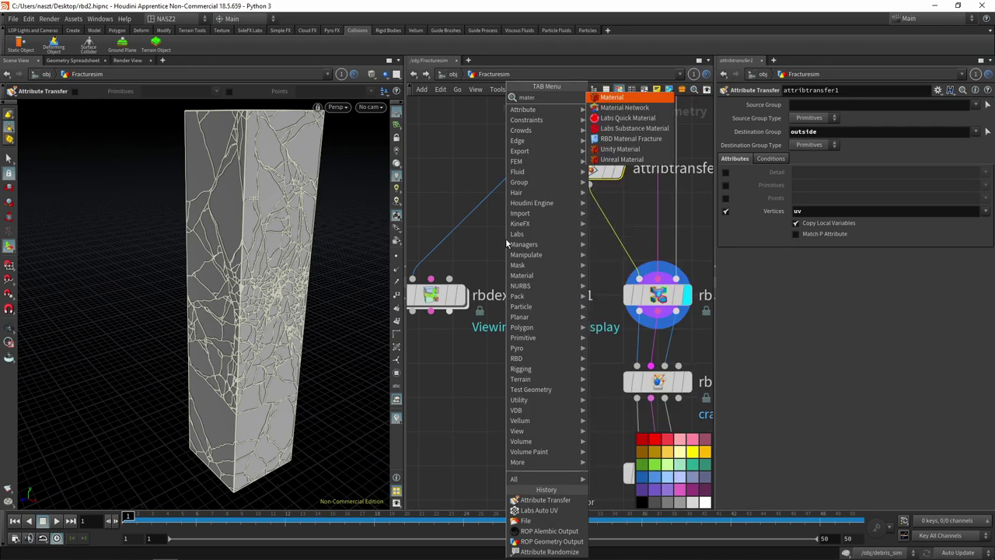
{"action": "key", "text": "Return"}
{"action": "left_click", "coordinate": [535, 244]}
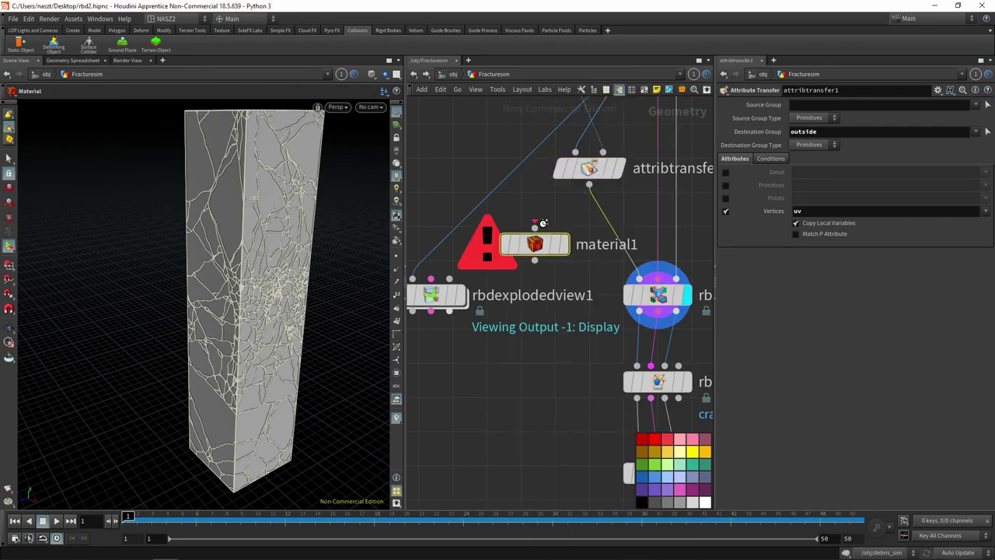
{"action": "left_click_drag", "start_coordinate": [588, 185], "coordinate": [535, 227]}
{"action": "left_click", "coordinate": [565, 244]}
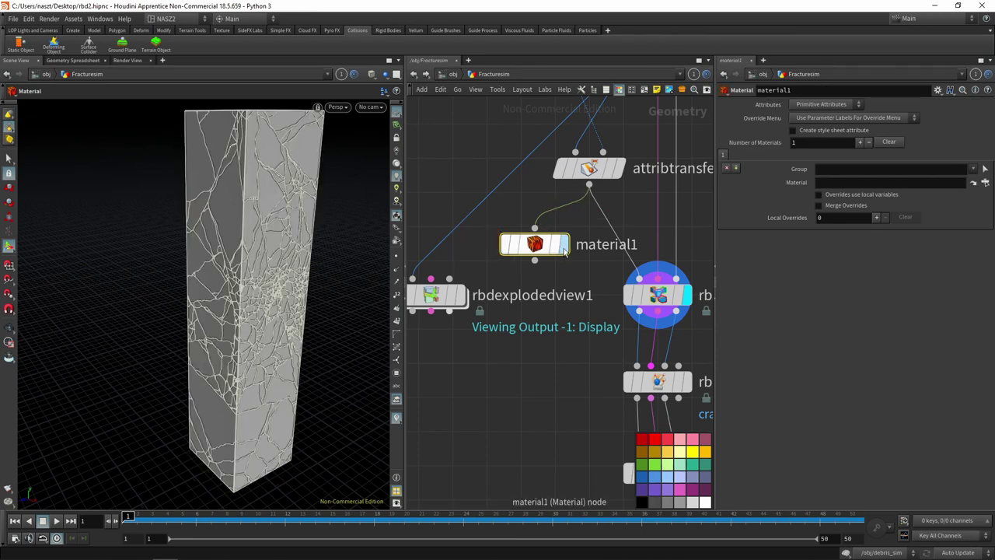
Switch to the /mat network and create a Principled Shader
{"action": "left_click", "coordinate": [454, 74]}
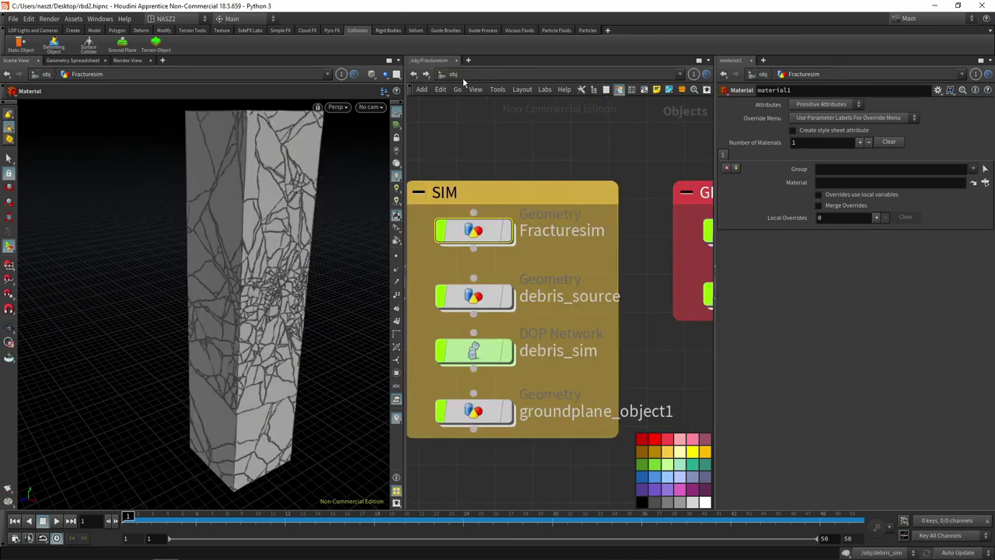
{"action": "left_click", "coordinate": [495, 74]}
{"action": "left_click", "coordinate": [519, 111]}
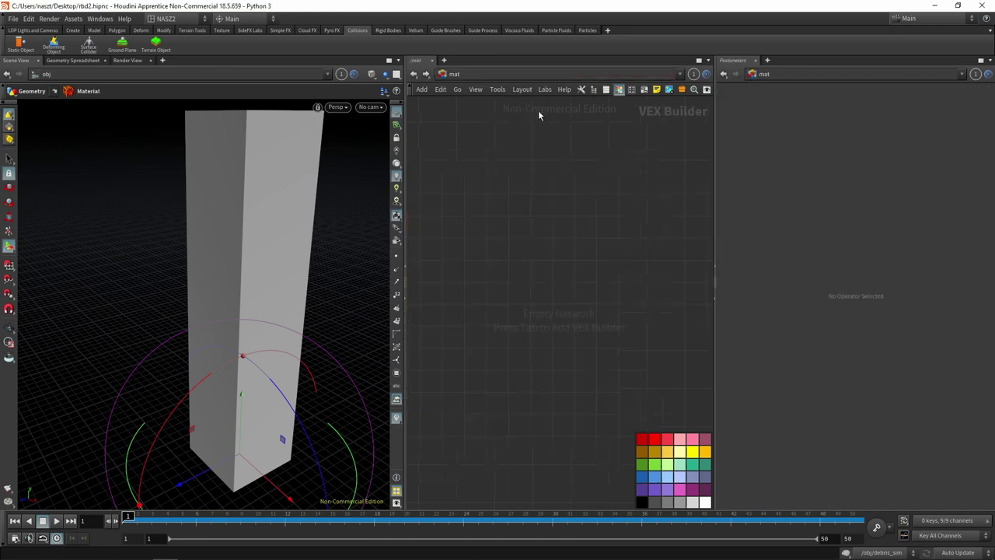
{"action": "key", "text": "Tab"}
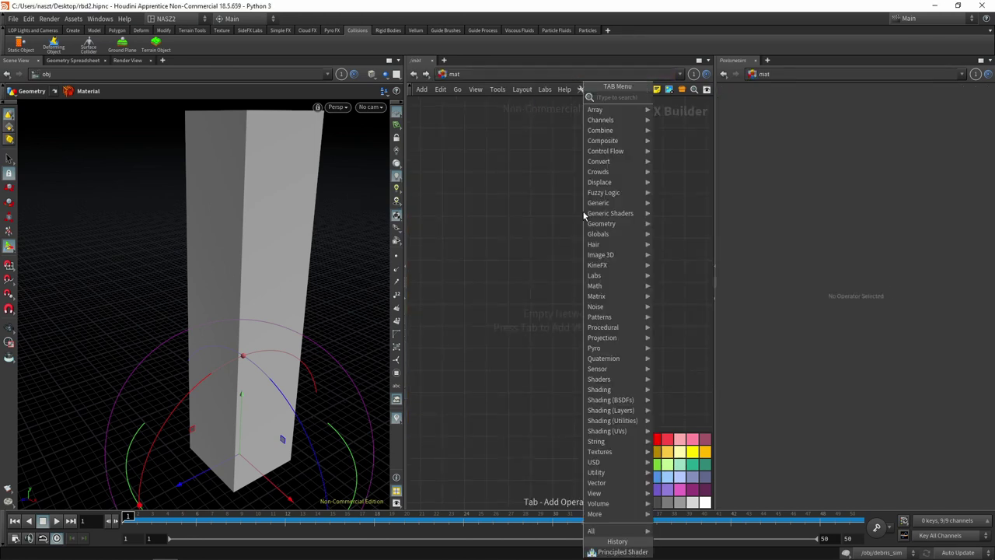
{"action": "type", "text": "prin"}
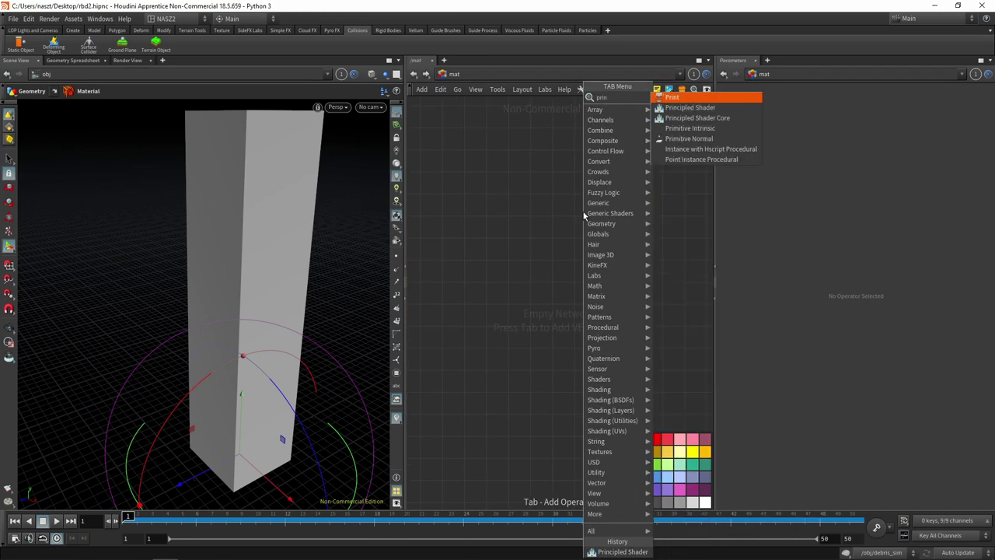
{"action": "left_click", "coordinate": [691, 111]}
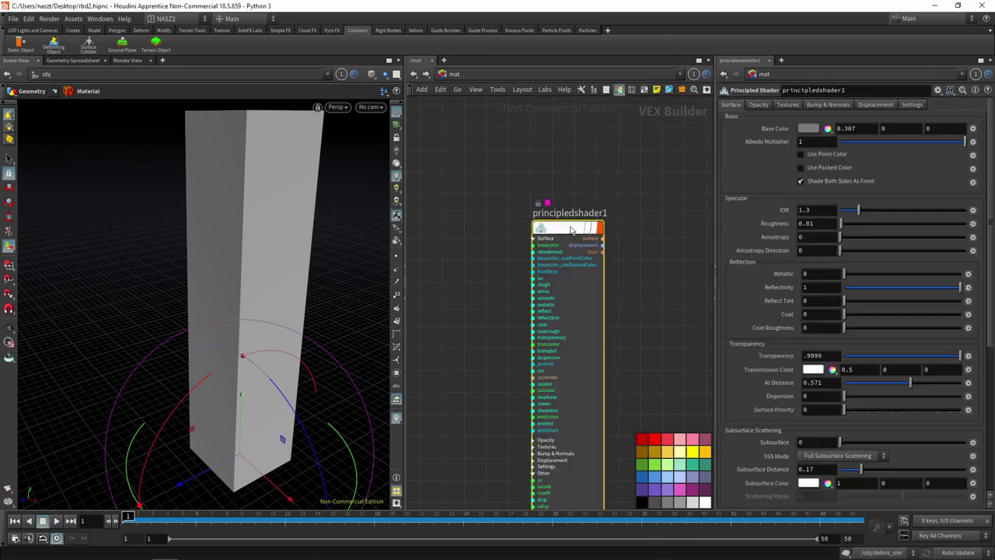
Set principledshader1's Base Color to white and turn off Use Point Color
{"action": "left_click", "coordinate": [805, 129]}
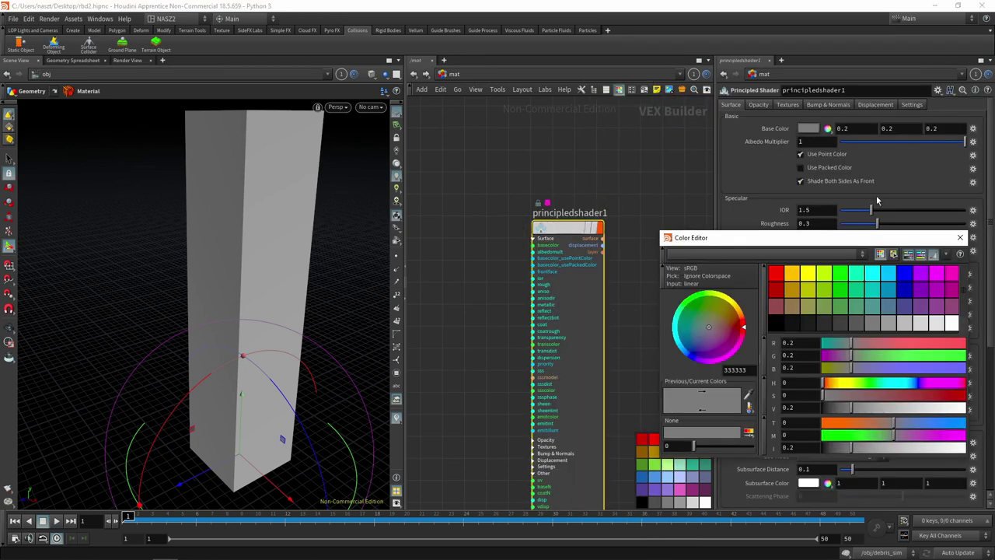
{"action": "left_click", "coordinate": [951, 322]}
{"action": "left_click", "coordinate": [959, 237]}
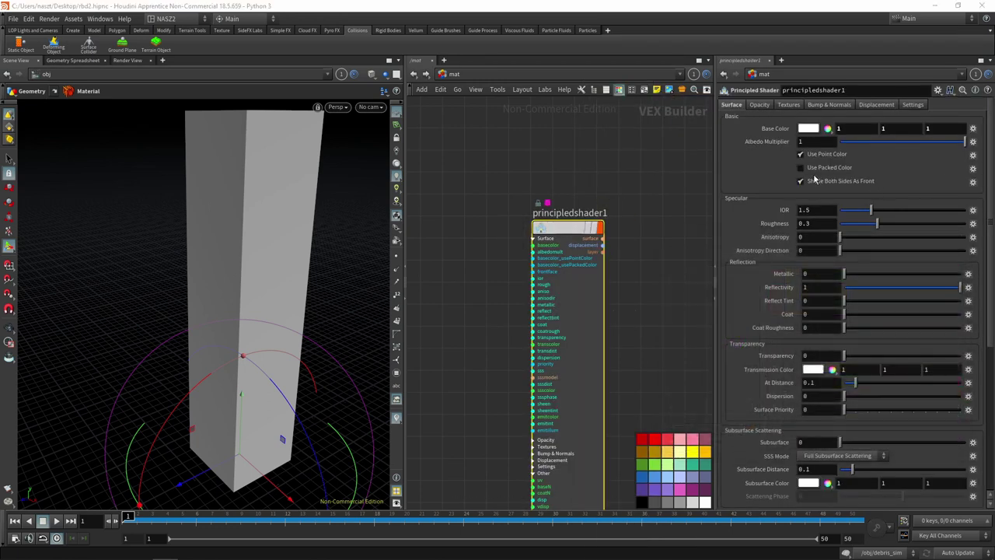
{"action": "left_click", "coordinate": [801, 154]}
Enable Use Texture for the base colour and browse for the image file
{"action": "left_click", "coordinate": [788, 104]}
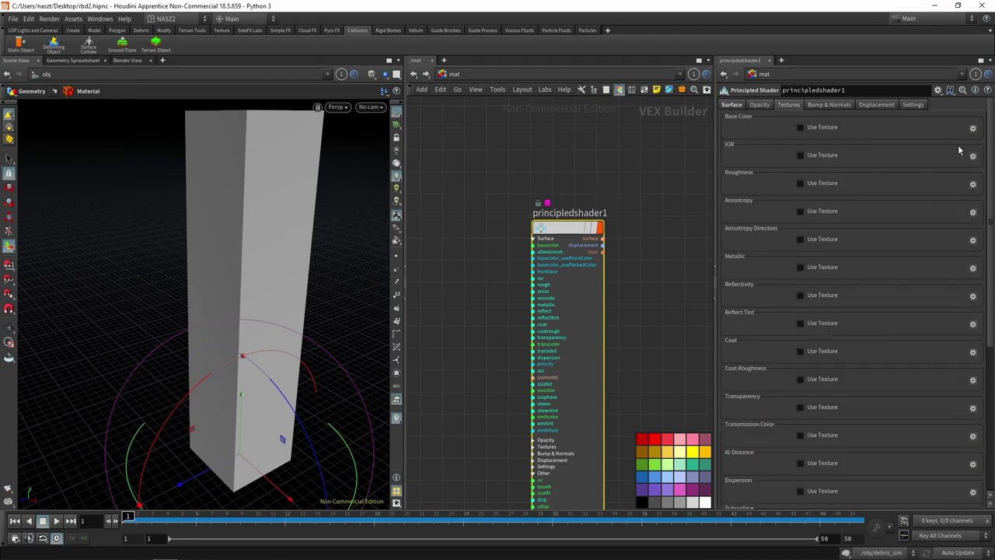
{"action": "left_click", "coordinate": [801, 127]}
{"action": "left_click", "coordinate": [961, 142]}
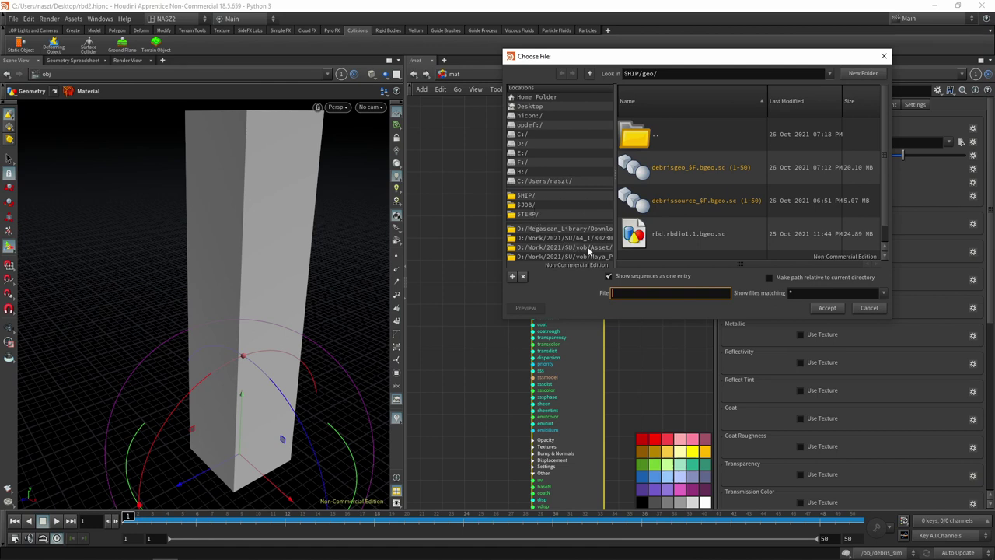
Look for a texture in $HIP, a drive D project folder, and $JOB
{"action": "left_click", "coordinate": [527, 198]}
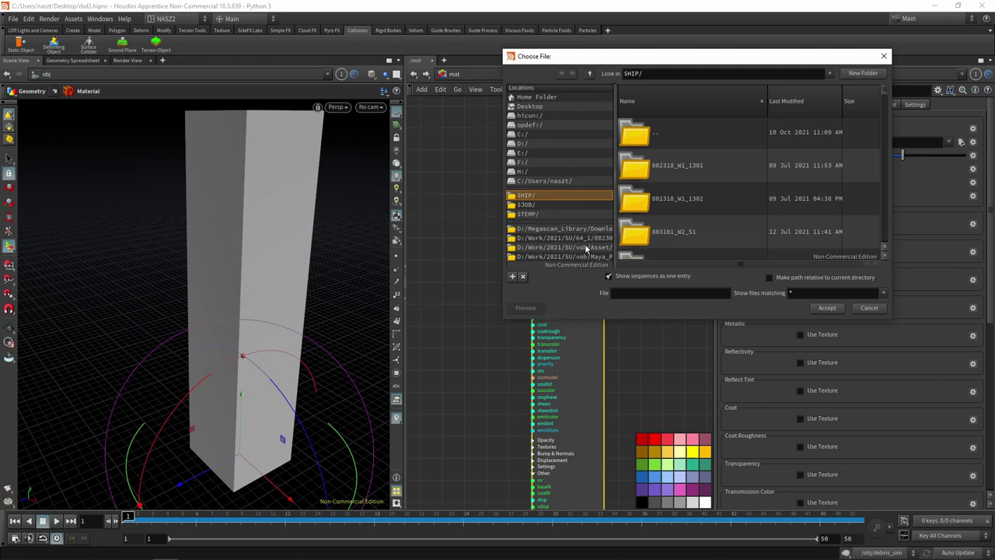
{"action": "left_click", "coordinate": [600, 228]}
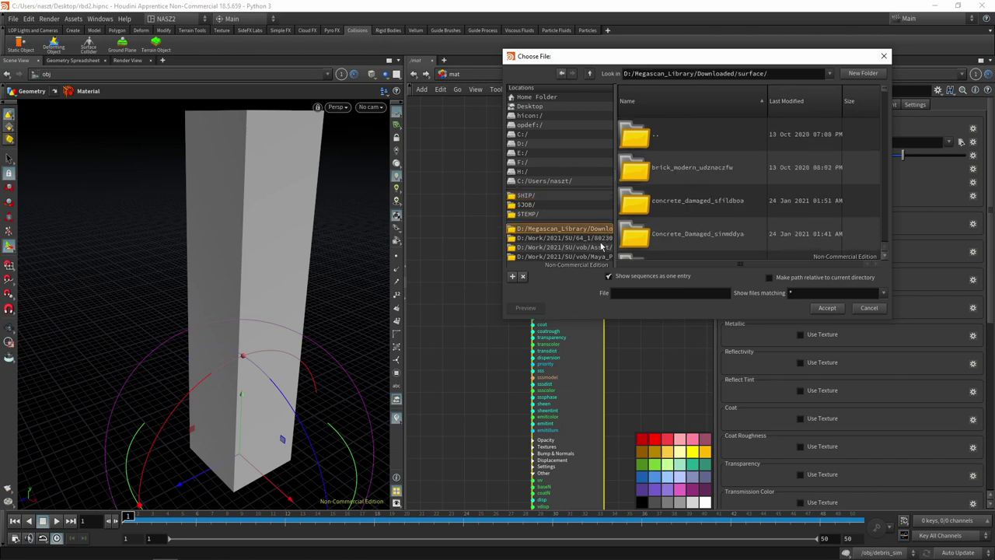
{"action": "left_click", "coordinate": [532, 195]}
{"action": "left_click", "coordinate": [538, 214]}
{"action": "left_click", "coordinate": [541, 204]}
{"action": "left_click", "coordinate": [541, 195]}
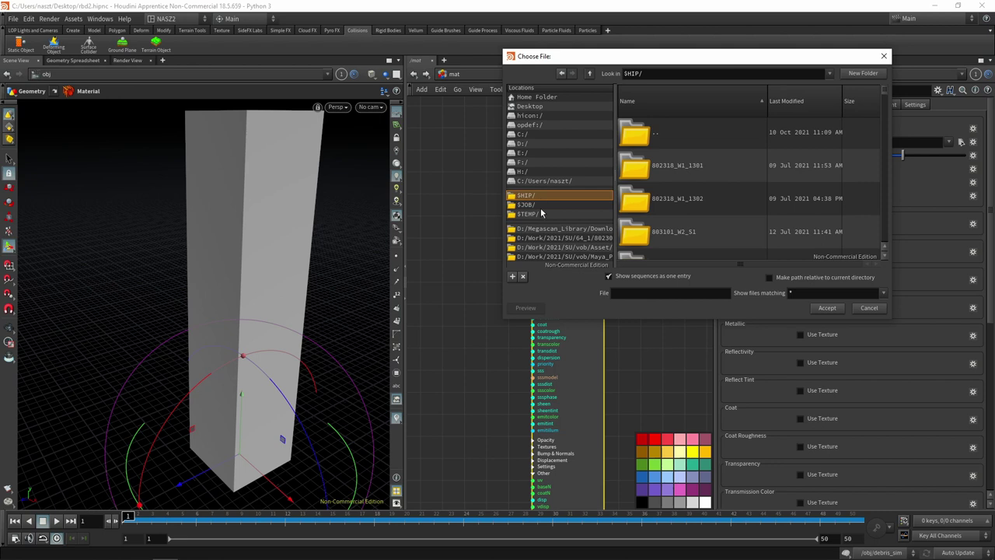
{"action": "left_click", "coordinate": [542, 205]}
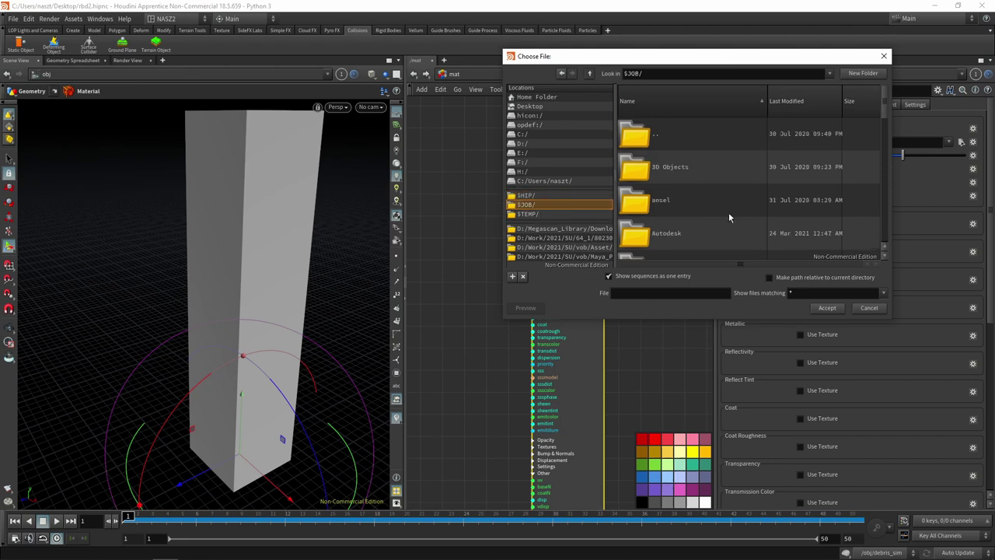
{"action": "scroll", "coordinate": [728, 212], "scroll_direction": "down", "scroll_amount": 3}
{"action": "scroll", "coordinate": [733, 214], "scroll_direction": "down", "scroll_amount": 3}
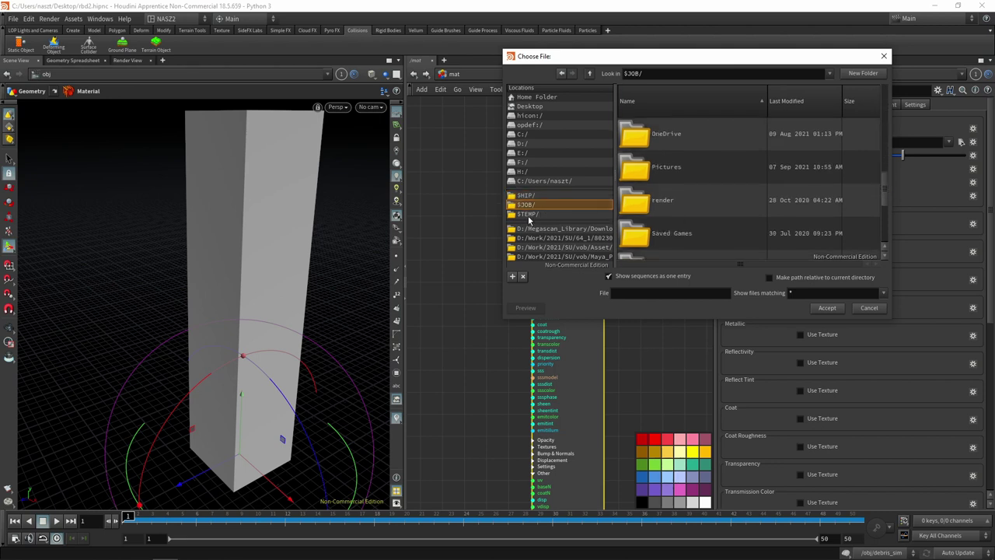
Check the $TEMP and Desktop folders for a texture image
{"action": "left_click", "coordinate": [528, 214]}
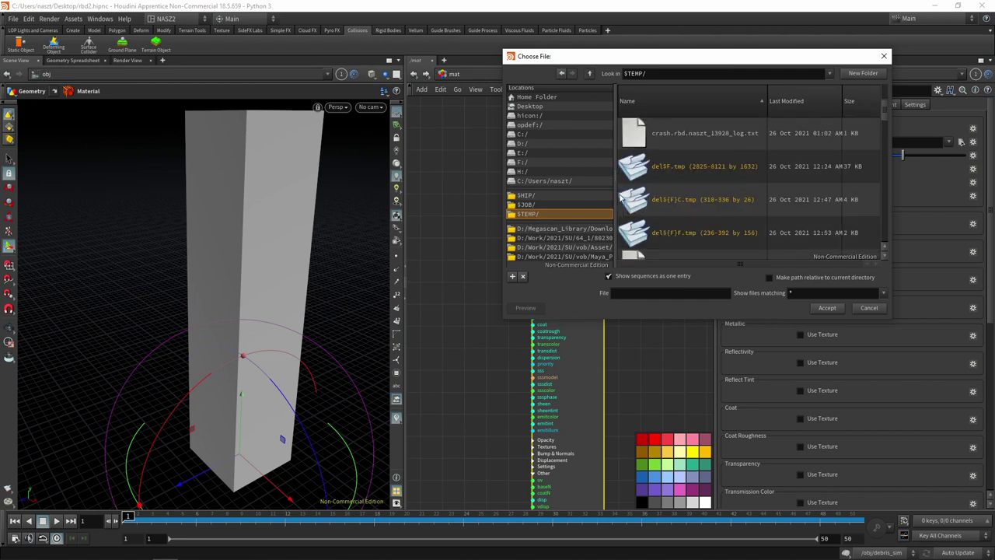
{"action": "left_click", "coordinate": [530, 105]}
{"action": "scroll", "coordinate": [737, 201], "scroll_direction": "down", "scroll_amount": 1}
{"action": "scroll", "coordinate": [736, 200], "scroll_direction": "down", "scroll_amount": 1}
{"action": "left_click_drag", "start_coordinate": [883, 122], "coordinate": [868, 195]}
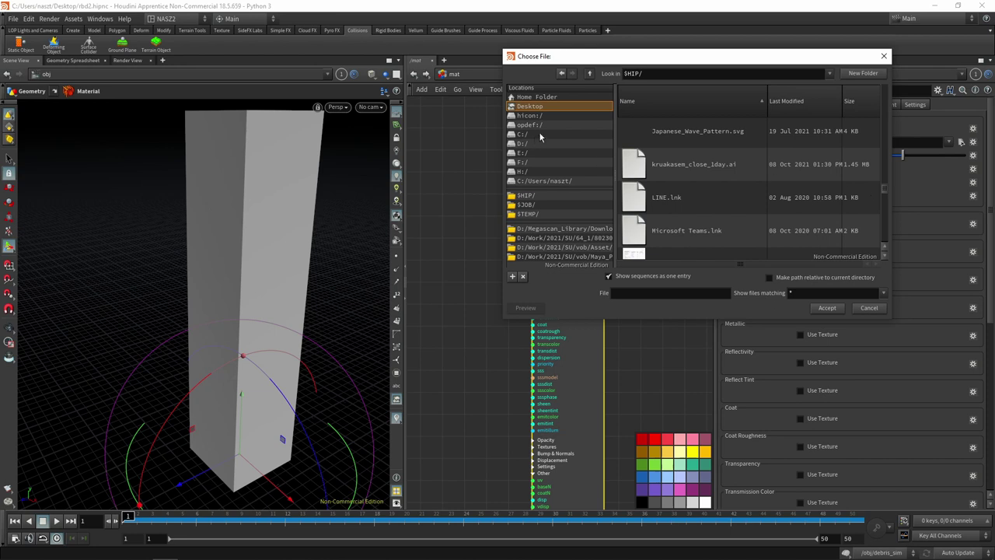
Browse the home folder and its houdini18.5 folder
{"action": "left_click", "coordinate": [547, 97]}
{"action": "scroll", "coordinate": [713, 176], "scroll_direction": "down", "scroll_amount": 3}
{"action": "scroll", "coordinate": [714, 175], "scroll_direction": "down", "scroll_amount": 3}
{"action": "scroll", "coordinate": [714, 176], "scroll_direction": "down", "scroll_amount": 1}
{"action": "scroll", "coordinate": [713, 176], "scroll_direction": "down", "scroll_amount": 1}
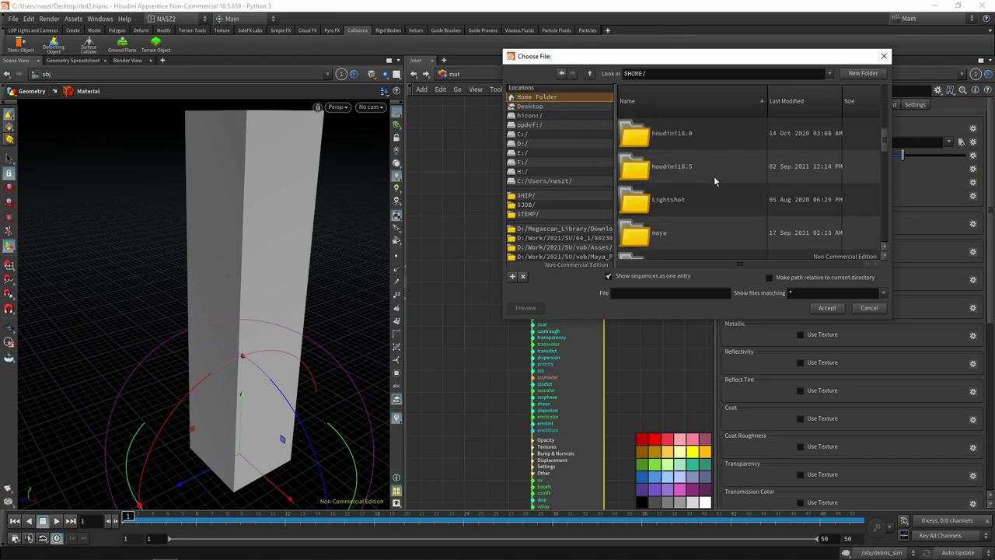
{"action": "double_click", "coordinate": [667, 173]}
{"action": "scroll", "coordinate": [675, 239], "scroll_direction": "down", "scroll_amount": 1}
{"action": "scroll", "coordinate": [675, 238], "scroll_direction": "down", "scroll_amount": 1}
{"action": "scroll", "coordinate": [675, 234], "scroll_direction": "down", "scroll_amount": 1}
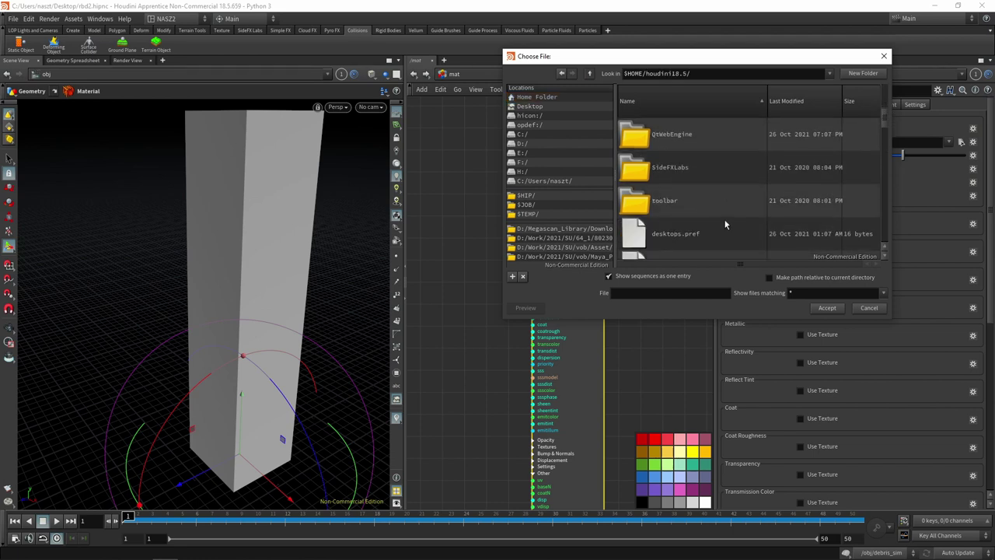
Step back to the C: root, then check the hicon location and user profile folder
{"action": "left_click", "coordinate": [589, 75]}
{"action": "left_click", "coordinate": [589, 74]}
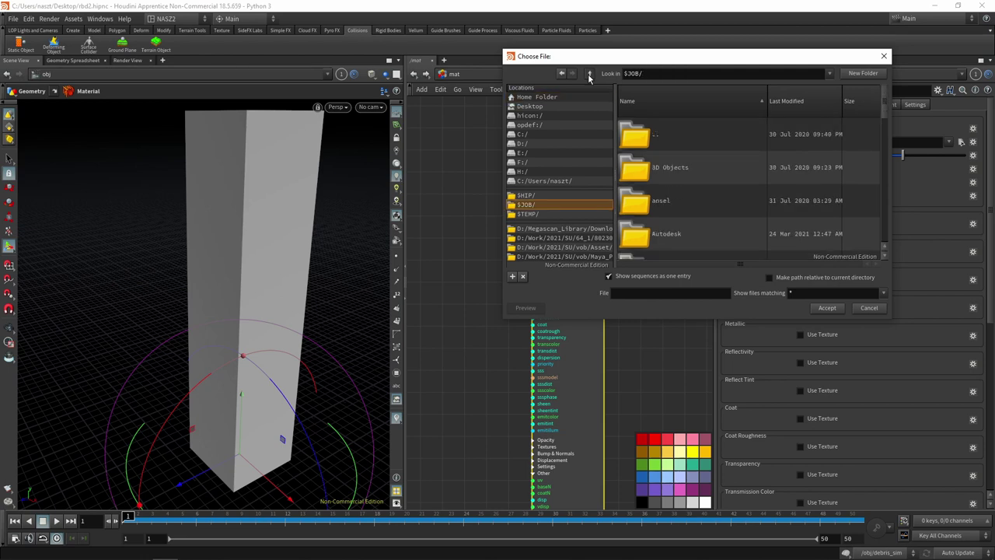
{"action": "left_click", "coordinate": [589, 75]}
{"action": "left_click", "coordinate": [589, 75]}
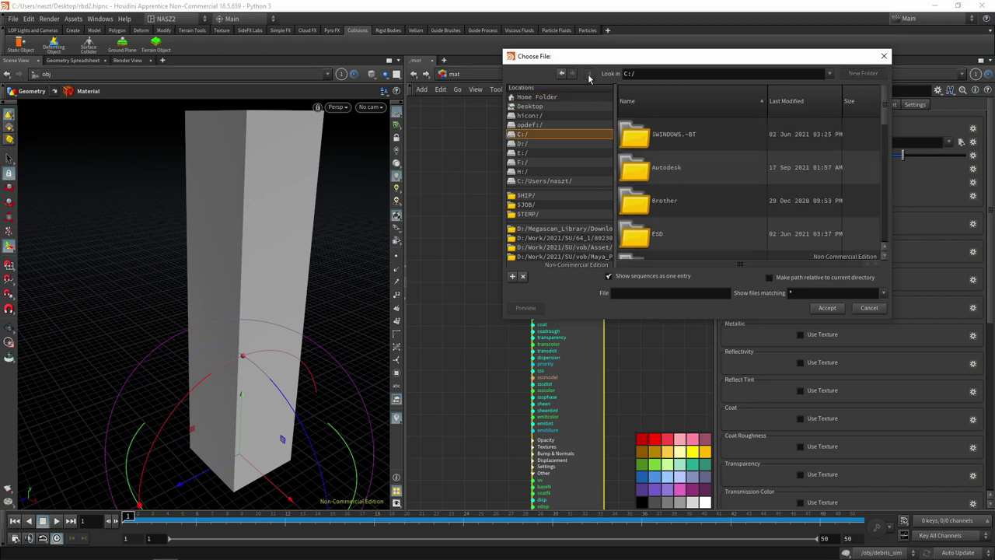
{"action": "left_click", "coordinate": [549, 117]}
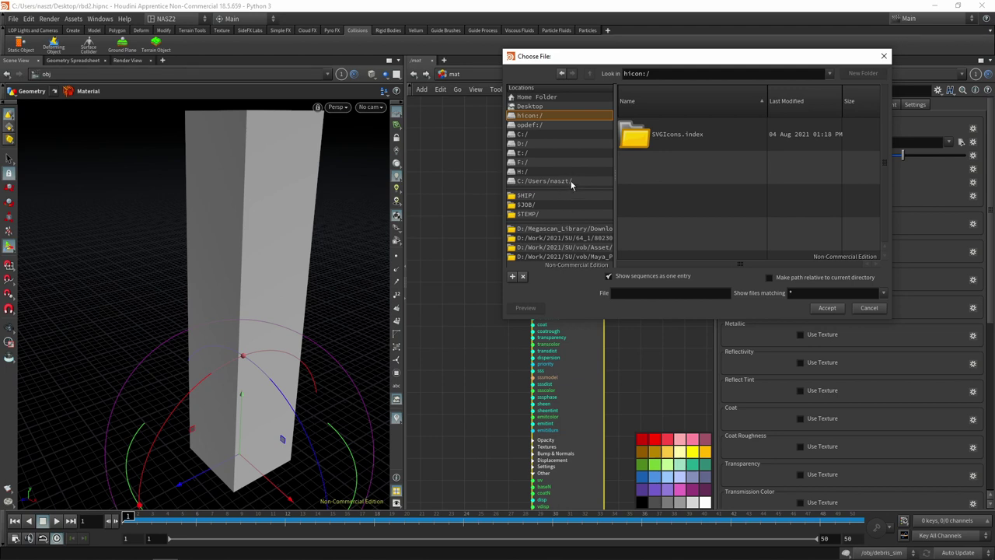
{"action": "left_click", "coordinate": [570, 182]}
{"action": "scroll", "coordinate": [711, 218], "scroll_direction": "down", "scroll_amount": 3}
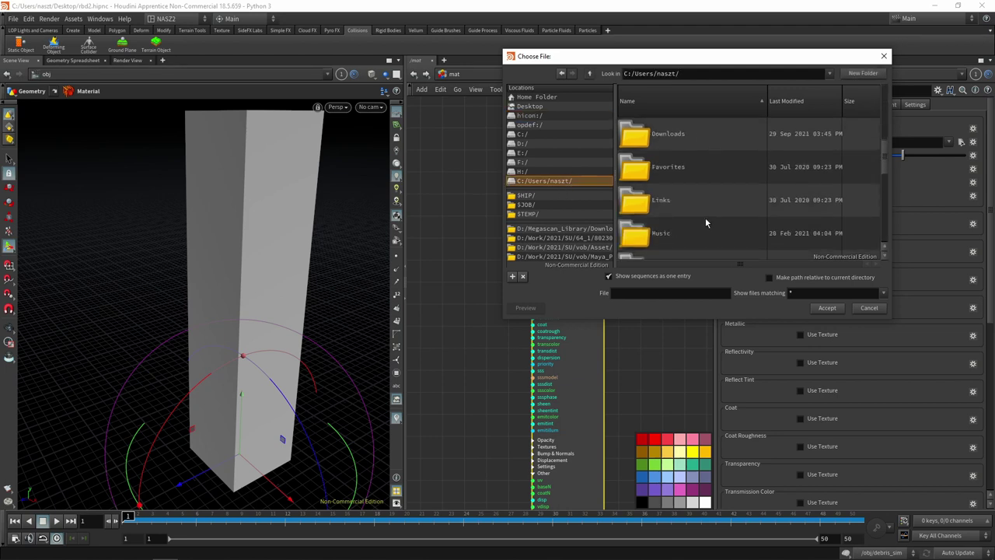
{"action": "scroll", "coordinate": [705, 218], "scroll_direction": "down", "scroll_amount": 2}
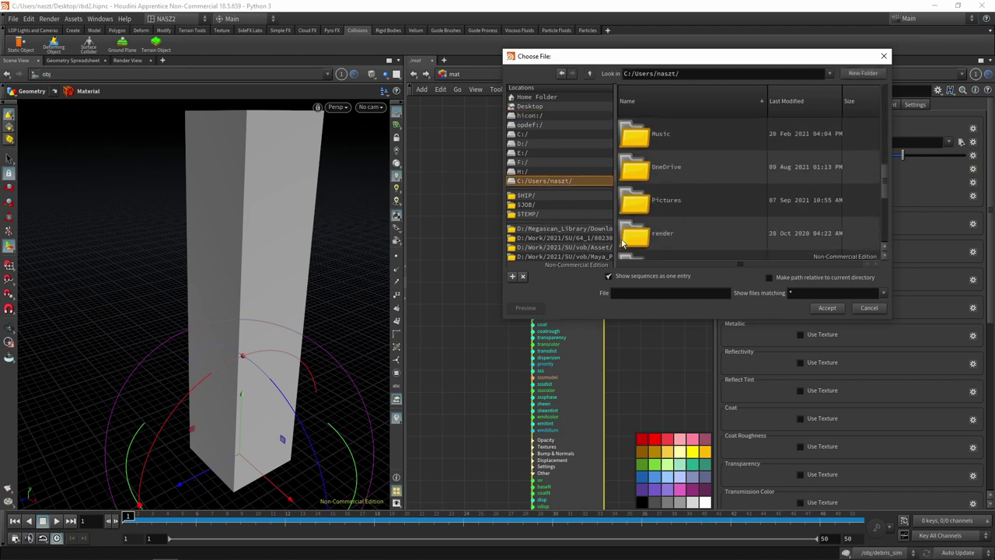
Widen the locations list, move the file chooser left, and scroll its locations
{"action": "left_click_drag", "start_coordinate": [619, 241], "coordinate": [644, 241]}
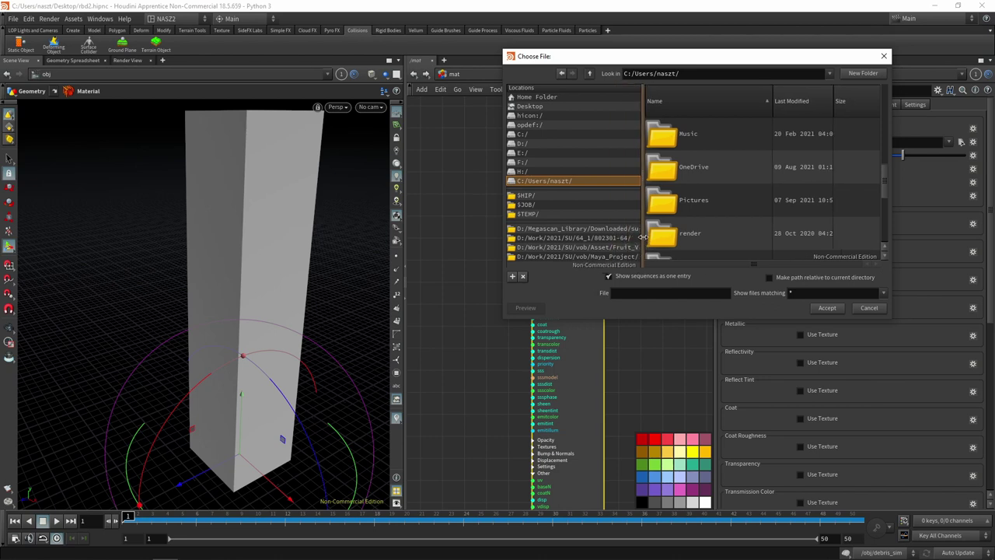
{"action": "left_click_drag", "start_coordinate": [661, 55], "coordinate": [495, 78]}
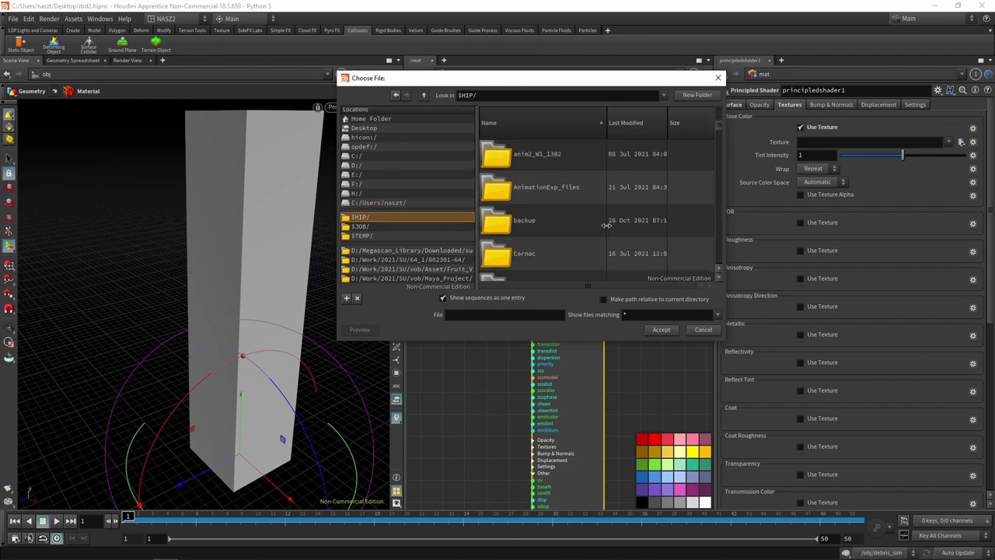
{"action": "scroll", "coordinate": [603, 224], "scroll_direction": "up", "scroll_amount": 2}
{"action": "scroll", "coordinate": [601, 224], "scroll_direction": "up", "scroll_amount": 2}
{"action": "scroll", "coordinate": [600, 223], "scroll_direction": "up", "scroll_amount": 2}
{"action": "scroll", "coordinate": [598, 225], "scroll_direction": "up", "scroll_amount": 2}
{"action": "scroll", "coordinate": [594, 225], "scroll_direction": "down", "scroll_amount": 3}
{"action": "scroll", "coordinate": [544, 235], "scroll_direction": "down", "scroll_amount": 2}
{"action": "scroll", "coordinate": [537, 236], "scroll_direction": "down", "scroll_amount": 2}
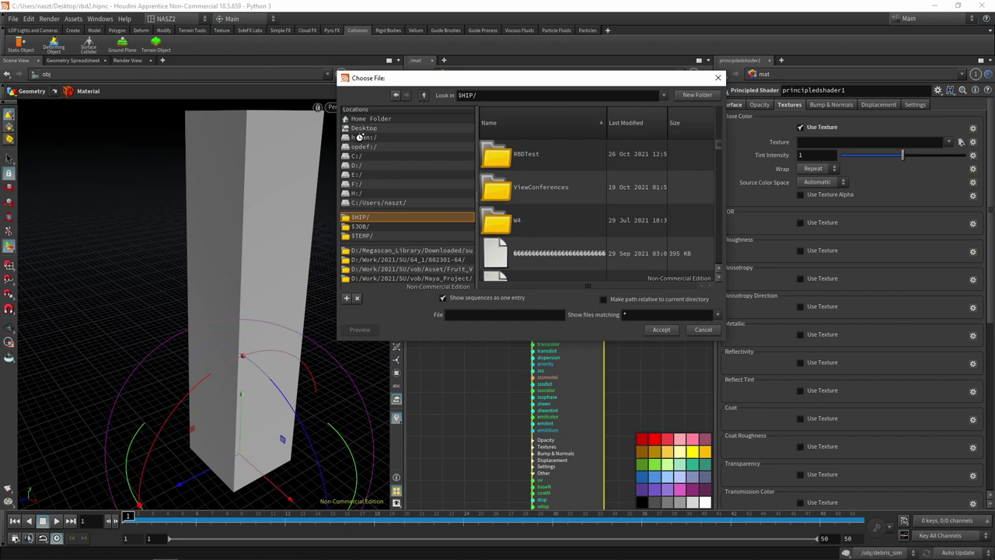
Open the user's Pictures folder, then cancel the file chooser
{"action": "left_click", "coordinate": [389, 203]}
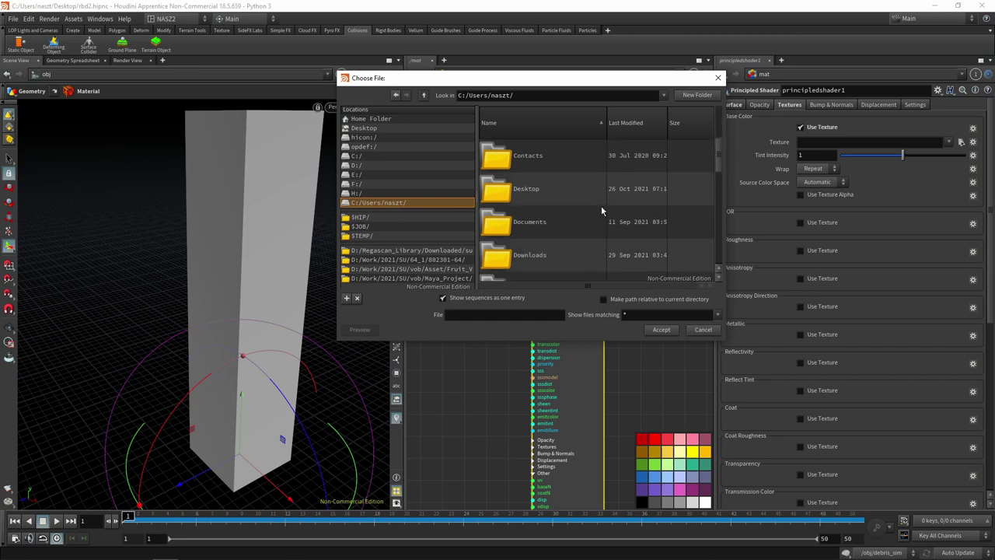
{"action": "scroll", "coordinate": [593, 213], "scroll_direction": "down", "scroll_amount": 1}
{"action": "scroll", "coordinate": [593, 212], "scroll_direction": "down", "scroll_amount": 1}
{"action": "scroll", "coordinate": [552, 240], "scroll_direction": "down", "scroll_amount": 2}
{"action": "scroll", "coordinate": [548, 226], "scroll_direction": "down", "scroll_amount": 2}
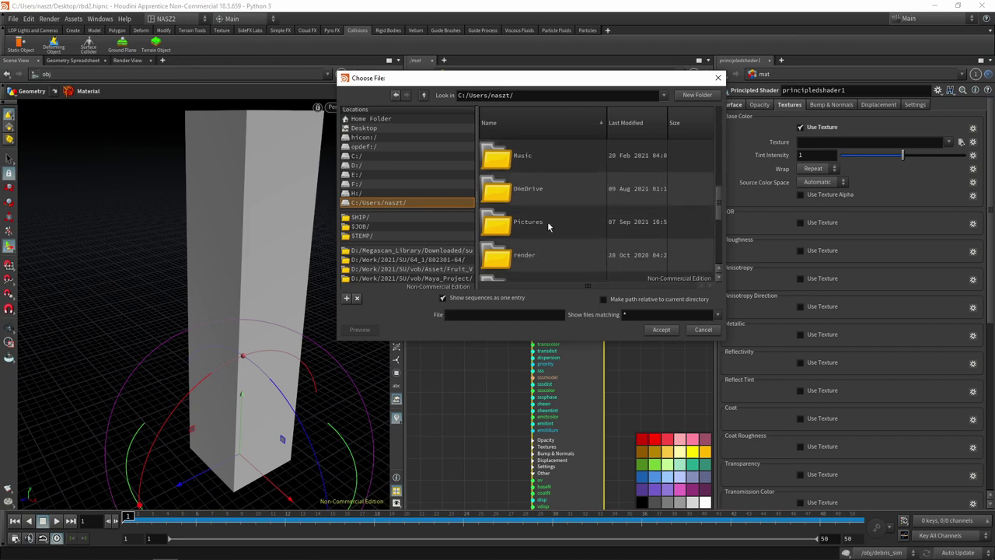
{"action": "double_click", "coordinate": [548, 227]}
{"action": "scroll", "coordinate": [631, 208], "scroll_direction": "down", "scroll_amount": 2}
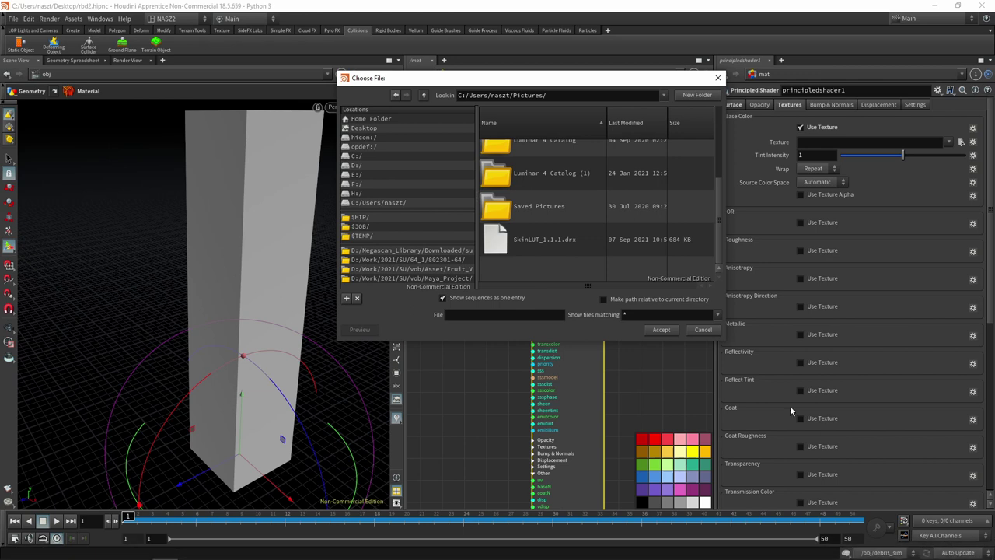
{"action": "left_click", "coordinate": [706, 330]}
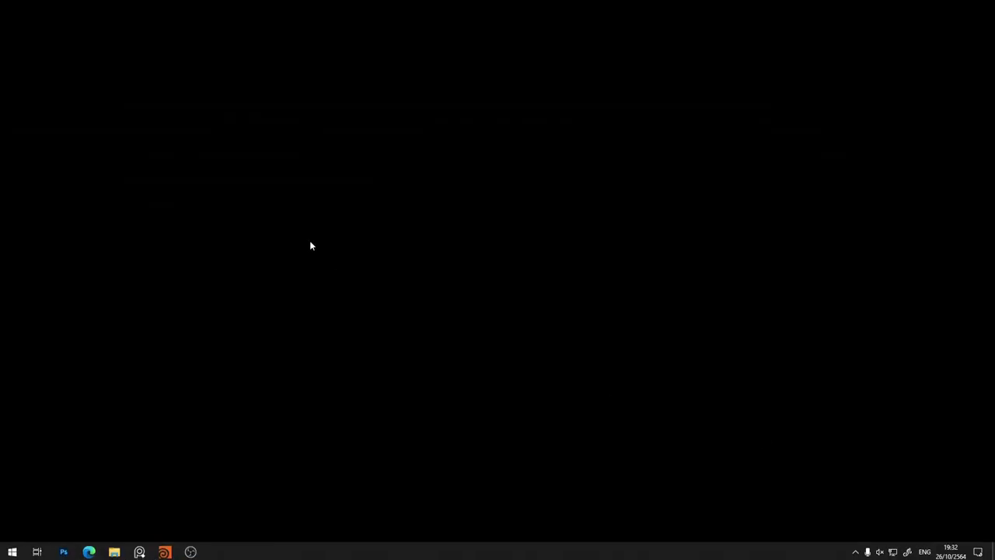
Open File Explorer and browse the Desktop folder
{"action": "left_click", "coordinate": [115, 549]}
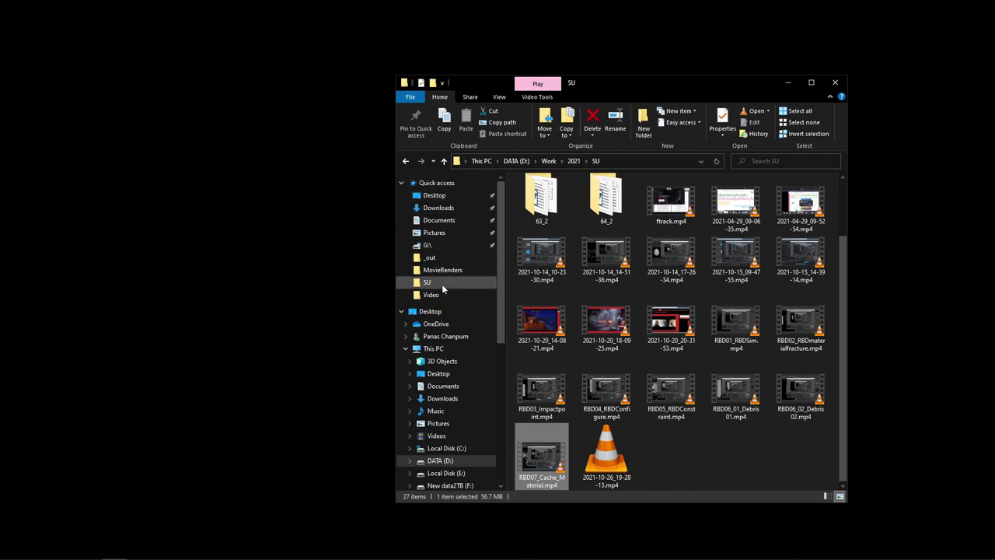
{"action": "left_click", "coordinate": [451, 201]}
{"action": "scroll", "coordinate": [765, 379], "scroll_direction": "down", "scroll_amount": 5}
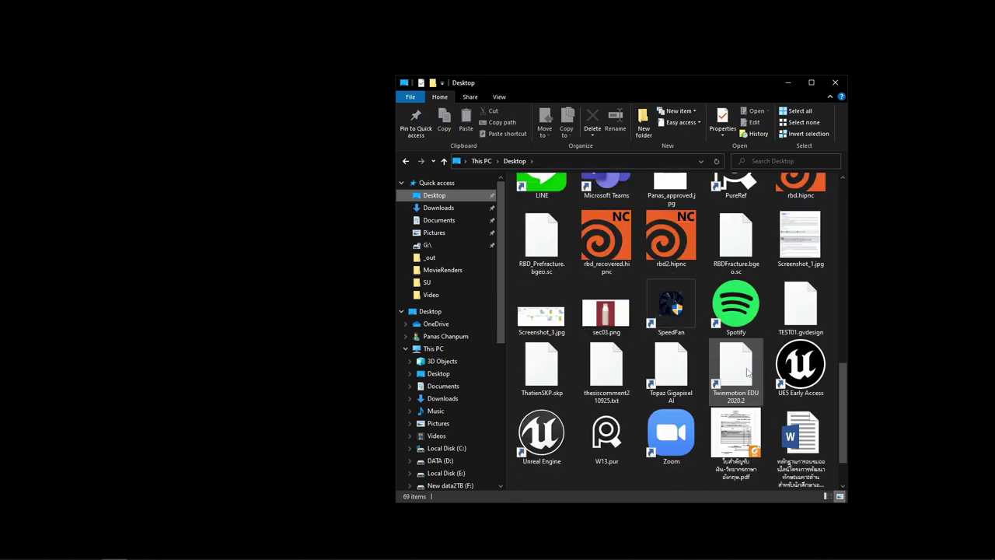
{"action": "scroll", "coordinate": [673, 395], "scroll_direction": "down", "scroll_amount": 2}
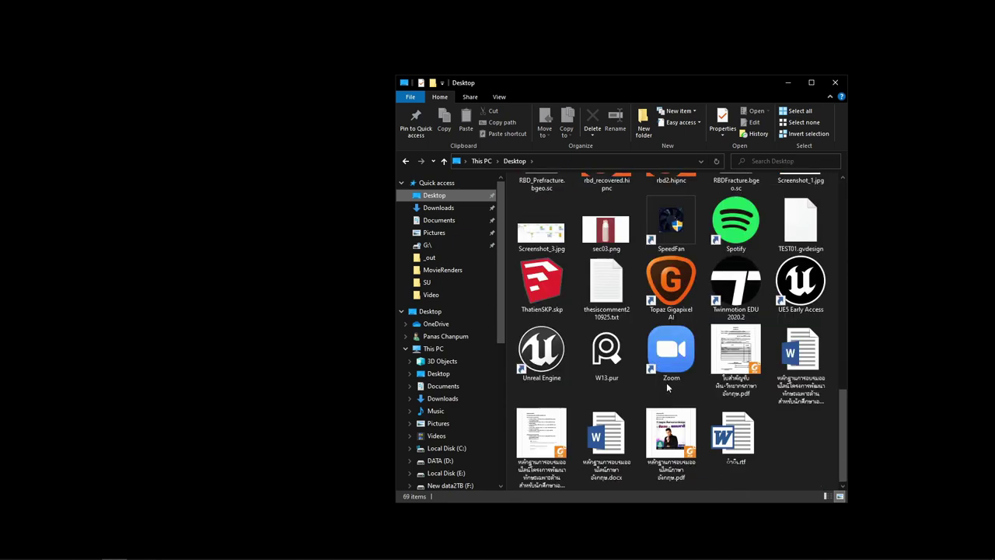
{"action": "scroll", "coordinate": [666, 380], "scroll_direction": "up", "scroll_amount": 5}
{"action": "scroll", "coordinate": [661, 375], "scroll_direction": "up", "scroll_amount": 5}
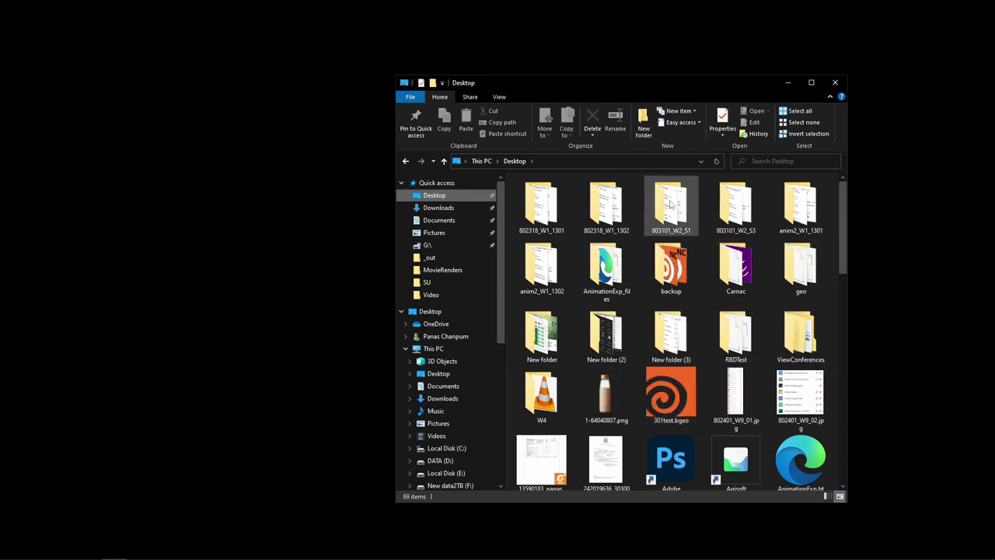
Check New folder (2) and New folder images, then close Explorer and return to Houdini
{"action": "double_click", "coordinate": [608, 343]}
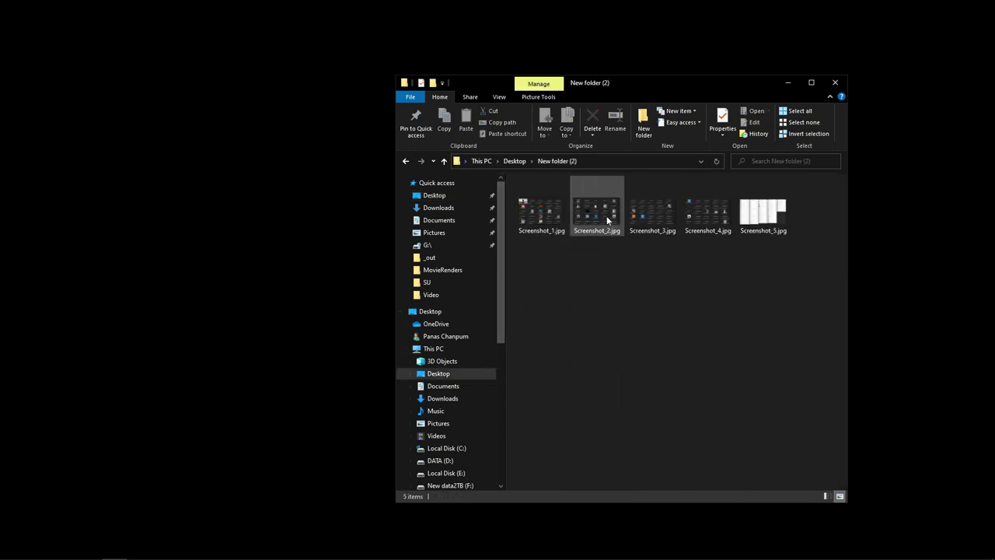
{"action": "left_click", "coordinate": [405, 161]}
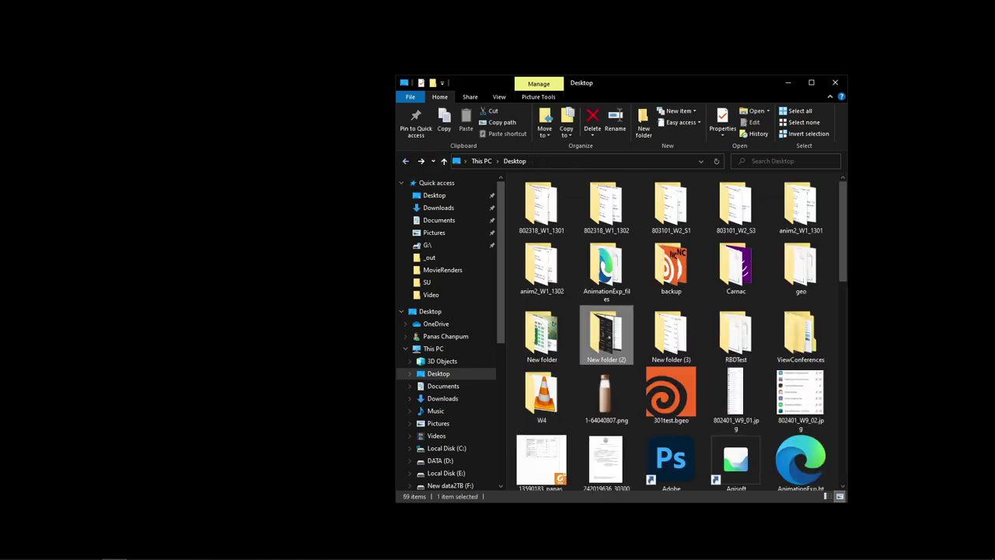
{"action": "left_click", "coordinate": [550, 340]}
{"action": "double_click", "coordinate": [551, 341]}
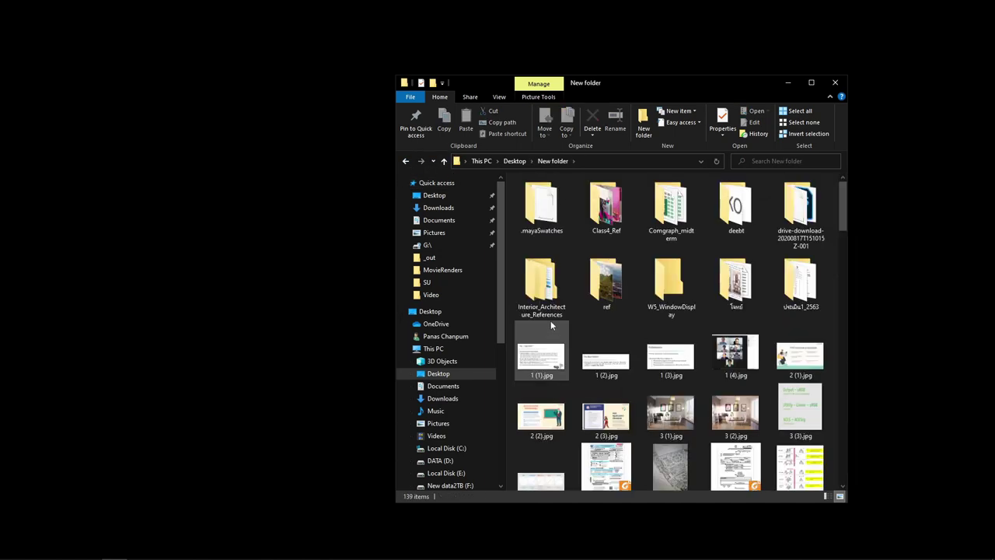
{"action": "scroll", "coordinate": [690, 415], "scroll_direction": "down", "scroll_amount": 5}
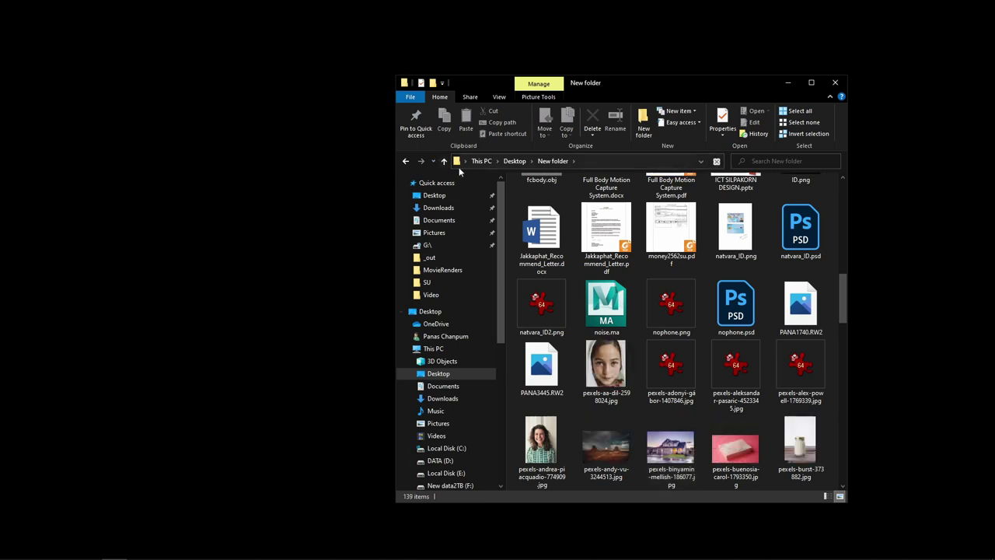
{"action": "left_click", "coordinate": [835, 83]}
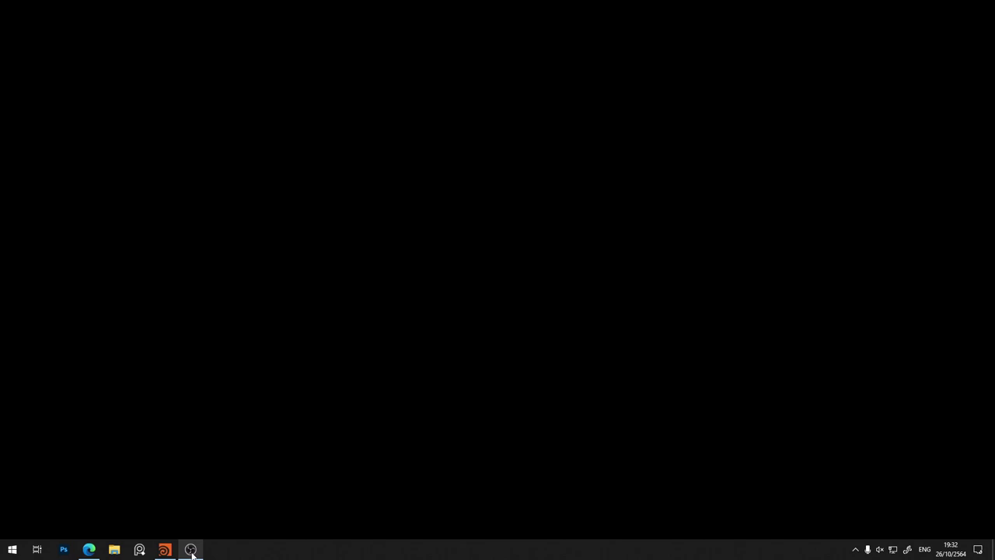
{"action": "left_click", "coordinate": [164, 549]}
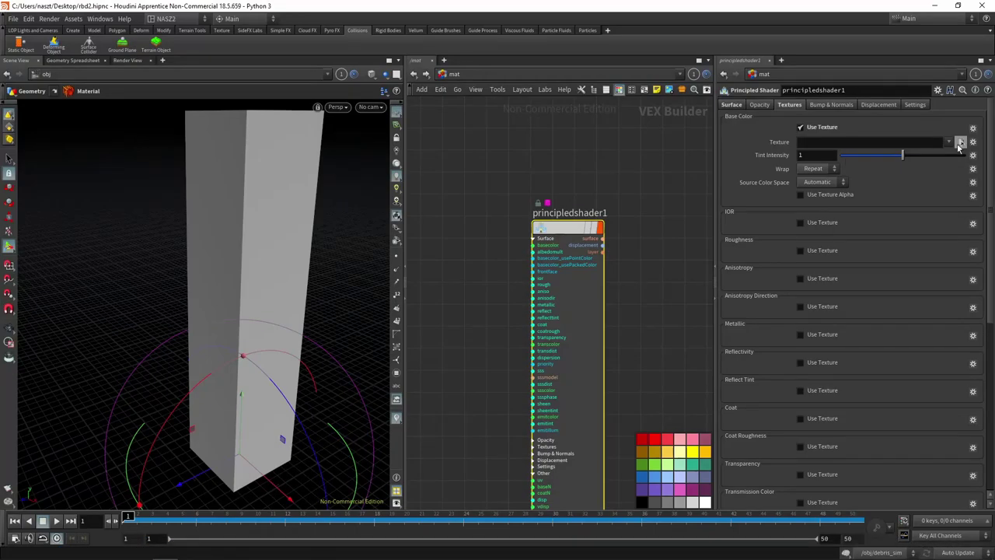
Point principledshader1's base colour texture at Desktop/New folder/pexels-andy-vu-3244513.jpg
{"action": "left_click", "coordinate": [961, 142]}
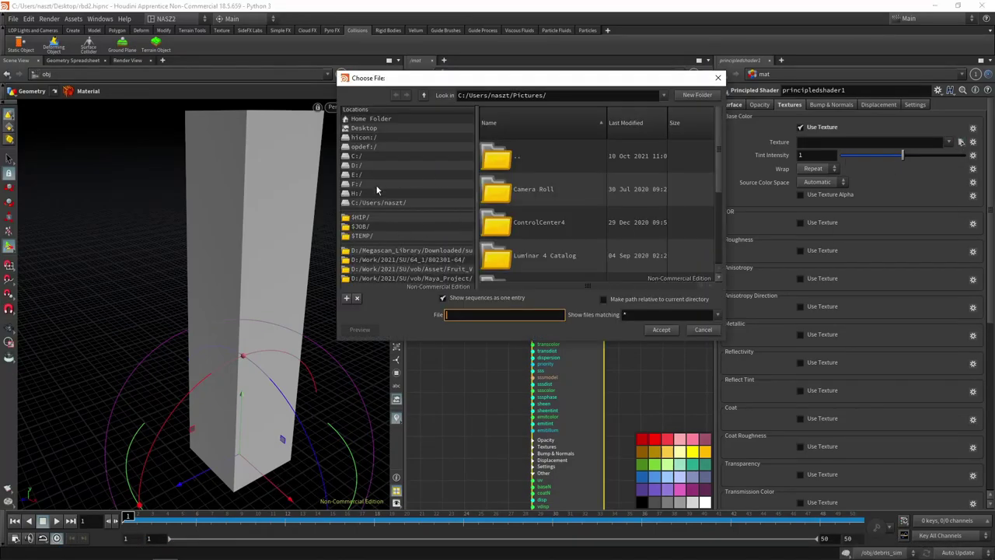
{"action": "left_click", "coordinate": [376, 129]}
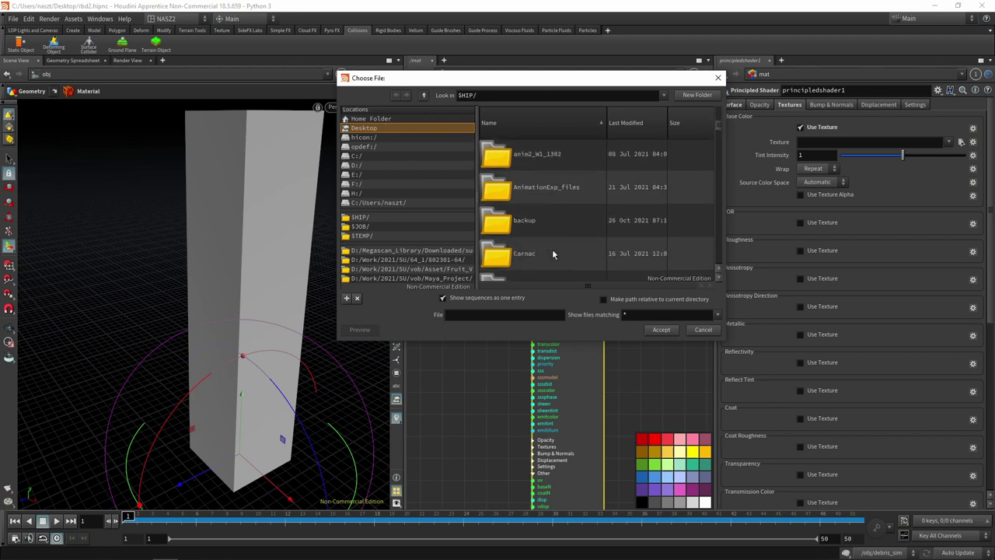
{"action": "scroll", "coordinate": [550, 249], "scroll_direction": "down", "scroll_amount": 1}
{"action": "scroll", "coordinate": [548, 237], "scroll_direction": "down", "scroll_amount": 1}
{"action": "scroll", "coordinate": [544, 227], "scroll_direction": "down", "scroll_amount": 1}
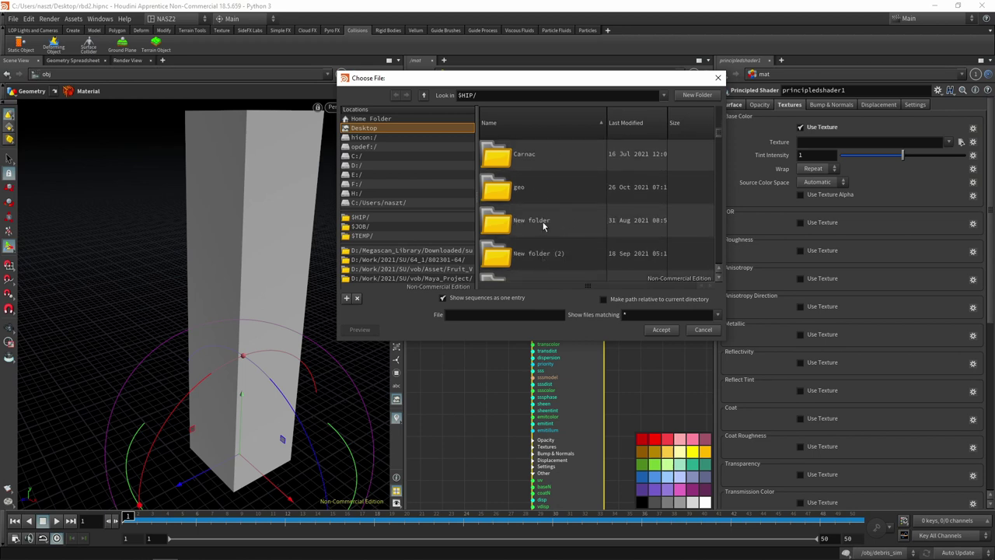
{"action": "double_click", "coordinate": [543, 225]}
{"action": "scroll", "coordinate": [615, 221], "scroll_direction": "down", "scroll_amount": 1}
{"action": "scroll", "coordinate": [602, 238], "scroll_direction": "down", "scroll_amount": 1}
{"action": "scroll", "coordinate": [602, 239], "scroll_direction": "down", "scroll_amount": 1}
{"action": "scroll", "coordinate": [601, 238], "scroll_direction": "down", "scroll_amount": 1}
{"action": "scroll", "coordinate": [602, 245], "scroll_direction": "down", "scroll_amount": 1}
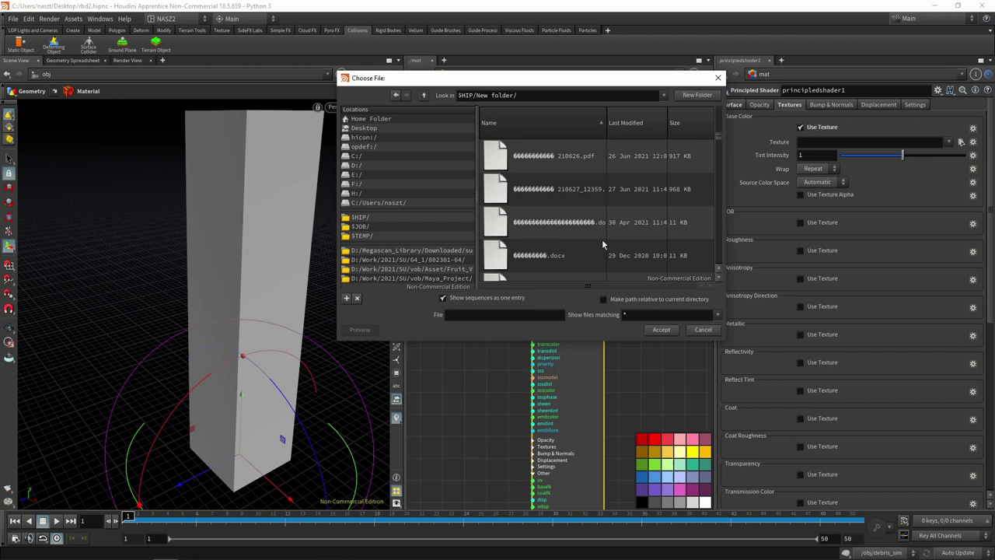
{"action": "scroll", "coordinate": [602, 244], "scroll_direction": "down", "scroll_amount": 1}
{"action": "scroll", "coordinate": [602, 244], "scroll_direction": "down", "scroll_amount": 1}
{"action": "scroll", "coordinate": [602, 244], "scroll_direction": "down", "scroll_amount": 2}
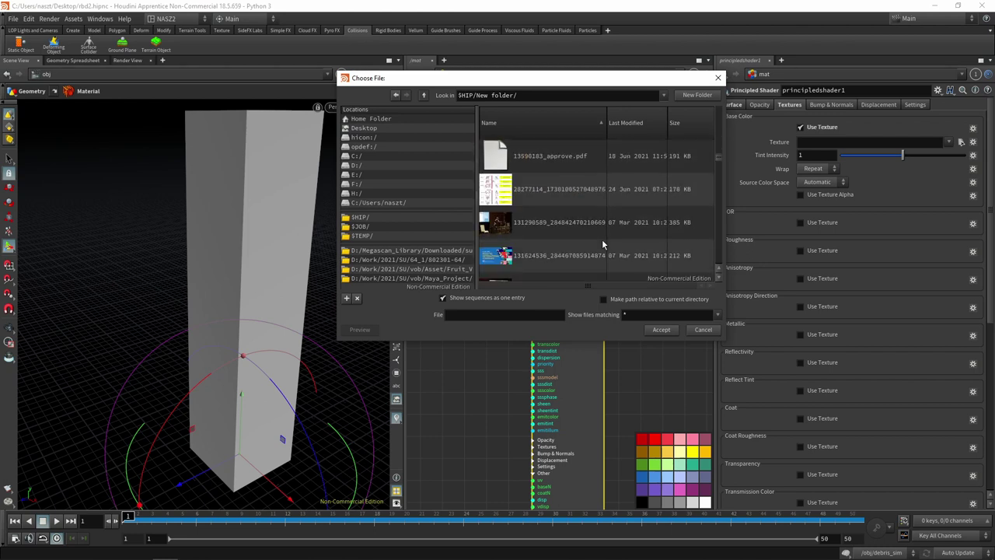
{"action": "scroll", "coordinate": [602, 238], "scroll_direction": "down", "scroll_amount": 1}
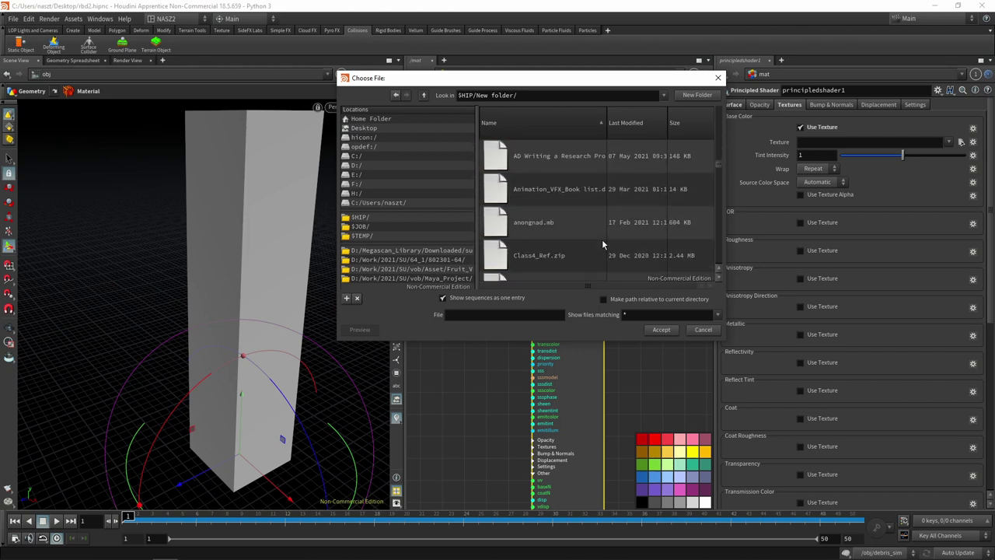
{"action": "scroll", "coordinate": [602, 244], "scroll_direction": "down", "scroll_amount": 1}
{"action": "scroll", "coordinate": [601, 244], "scroll_direction": "down", "scroll_amount": 2}
{"action": "scroll", "coordinate": [602, 244], "scroll_direction": "down", "scroll_amount": 1}
{"action": "scroll", "coordinate": [602, 244], "scroll_direction": "down", "scroll_amount": 1}
{"action": "scroll", "coordinate": [602, 239], "scroll_direction": "down", "scroll_amount": 1}
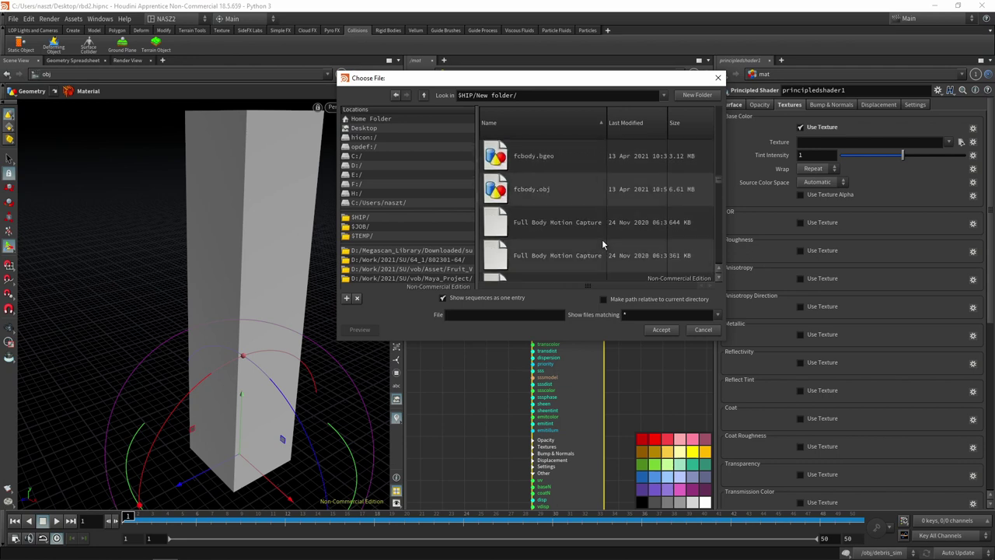
{"action": "scroll", "coordinate": [602, 238], "scroll_direction": "down", "scroll_amount": 1}
{"action": "scroll", "coordinate": [602, 238], "scroll_direction": "down", "scroll_amount": 1}
{"action": "scroll", "coordinate": [601, 246], "scroll_direction": "down", "scroll_amount": 3}
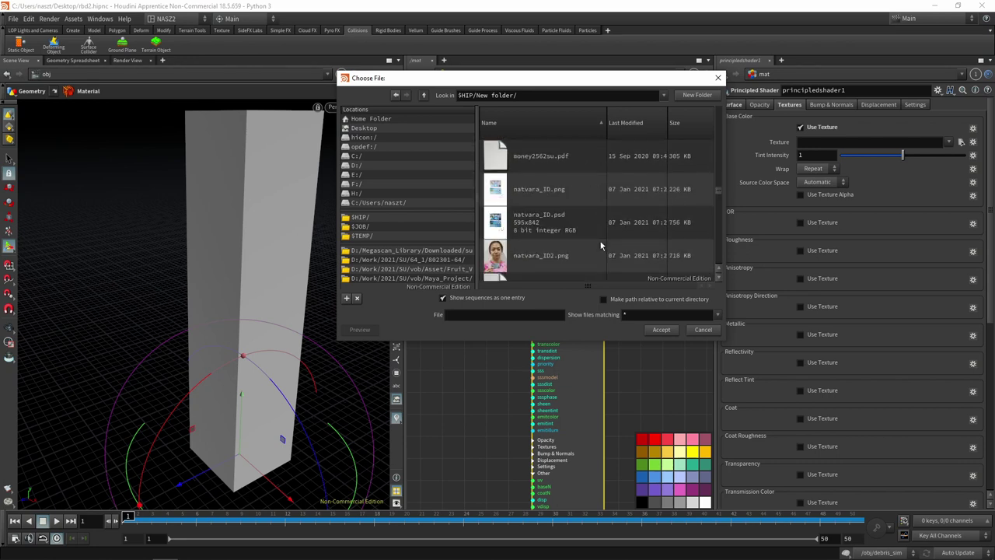
{"action": "scroll", "coordinate": [600, 245], "scroll_direction": "down", "scroll_amount": 2}
{"action": "scroll", "coordinate": [600, 245], "scroll_direction": "down", "scroll_amount": 2}
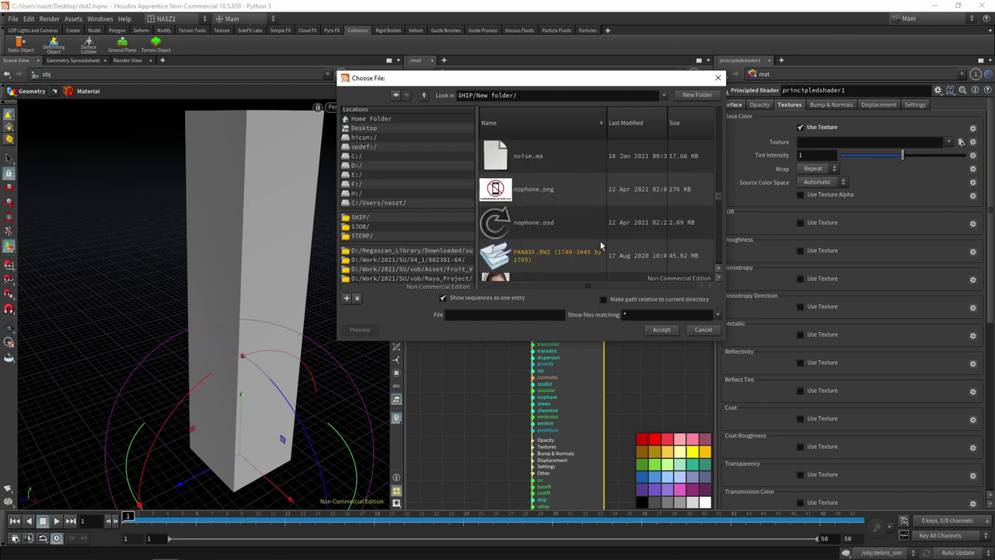
{"action": "scroll", "coordinate": [600, 246], "scroll_direction": "down", "scroll_amount": 1}
{"action": "scroll", "coordinate": [600, 246], "scroll_direction": "down", "scroll_amount": 2}
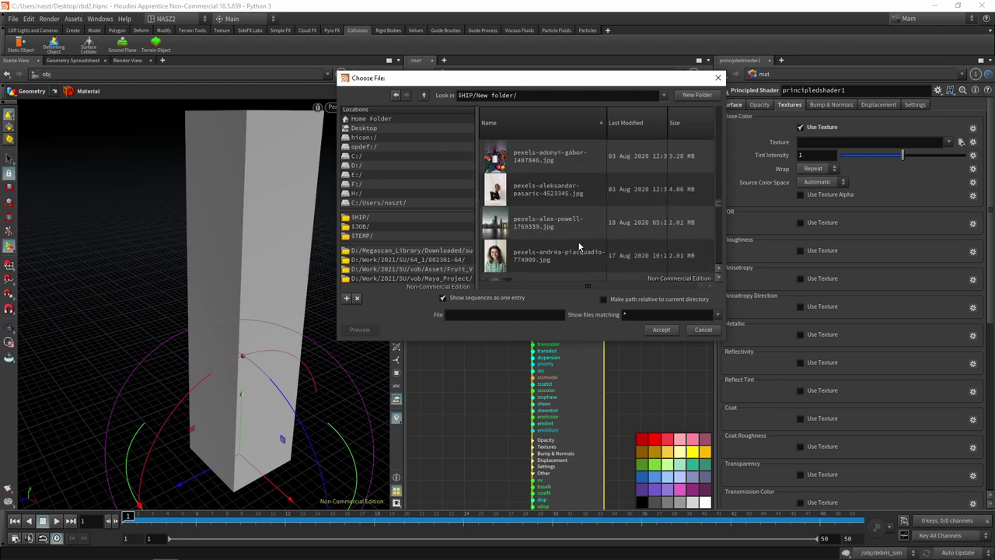
{"action": "scroll", "coordinate": [545, 200], "scroll_direction": "down", "scroll_amount": 2}
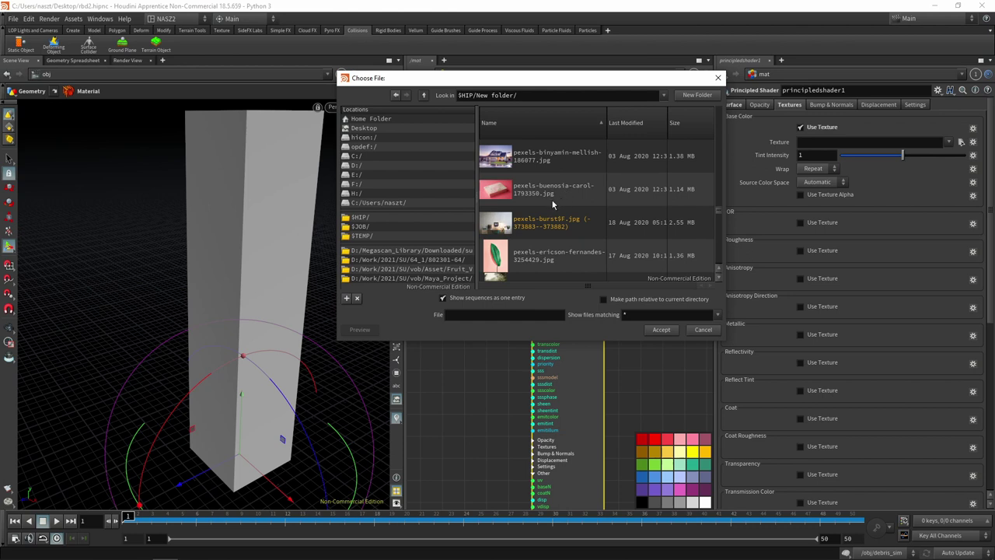
{"action": "scroll", "coordinate": [528, 219], "scroll_direction": "up", "scroll_amount": 1}
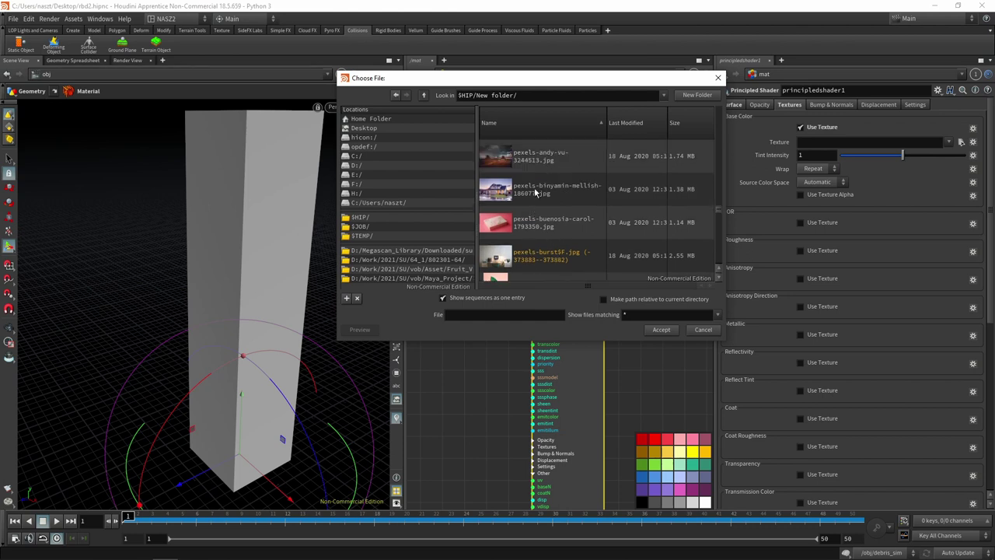
{"action": "left_click", "coordinate": [542, 160]}
{"action": "left_click", "coordinate": [663, 331]}
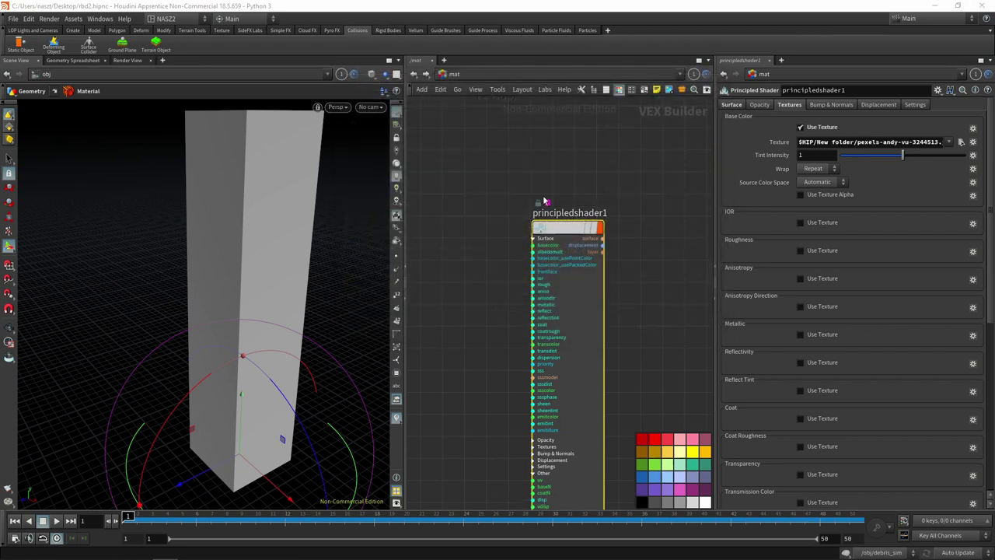
Switch the network view to /obj and go inside the Fracturesim geometry network
{"action": "left_click", "coordinate": [458, 76]}
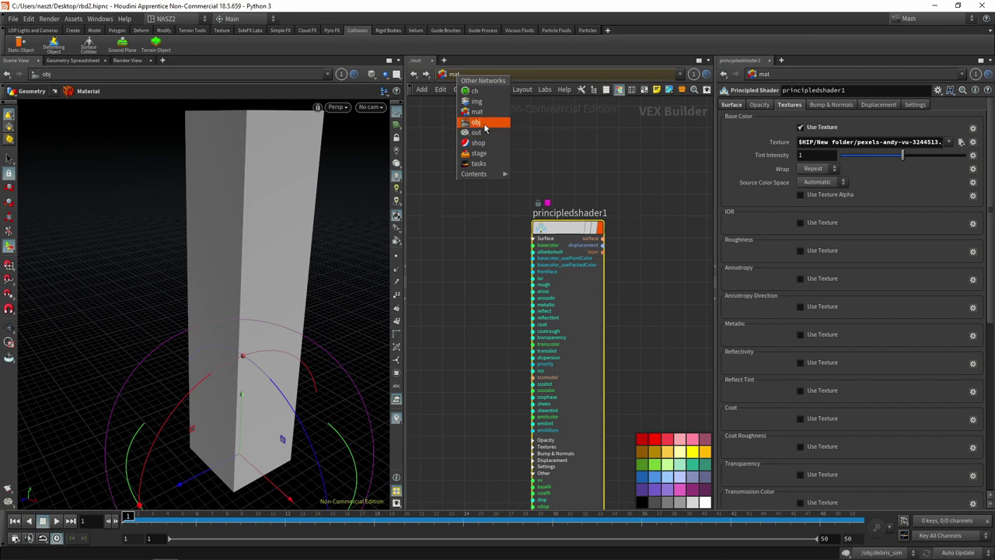
{"action": "left_click", "coordinate": [470, 124]}
{"action": "middle_click_drag", "start_coordinate": [654, 223], "coordinate": [648, 207]}
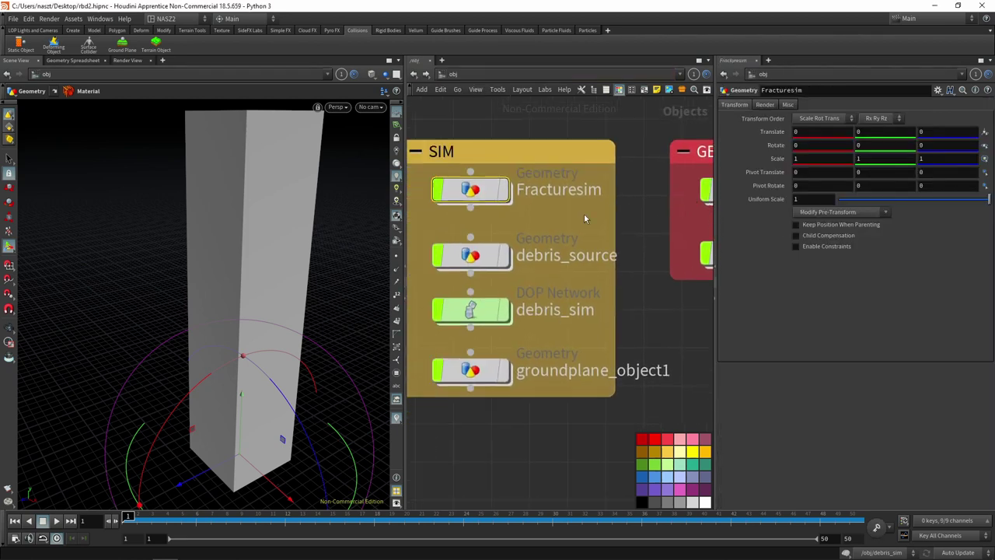
{"action": "double_click", "coordinate": [482, 201]}
Assign /mat/principledshader1 as material1's material and orbit to check the textured pillar
{"action": "left_click", "coordinate": [985, 182]}
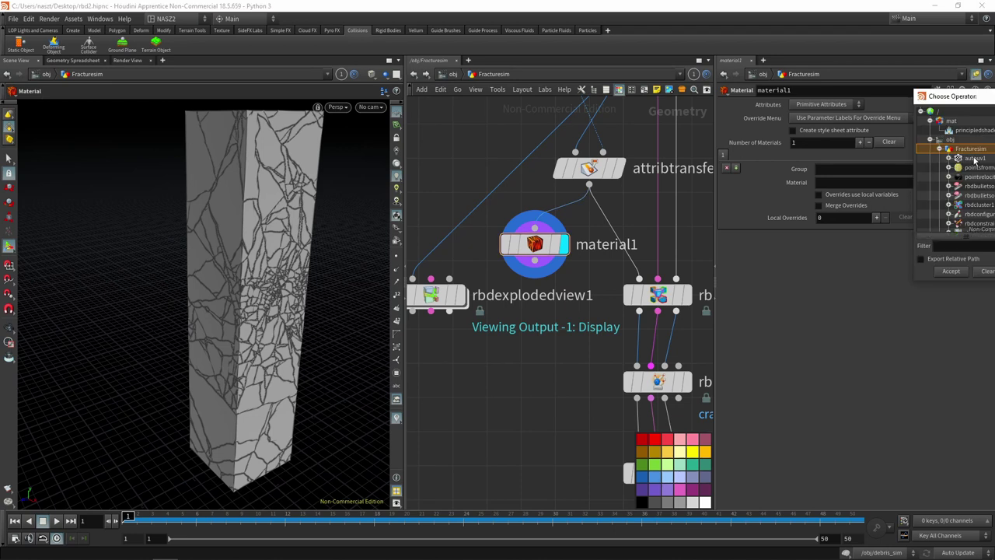
{"action": "left_click", "coordinate": [971, 131]}
{"action": "left_click_drag", "start_coordinate": [970, 99], "coordinate": [799, 104]}
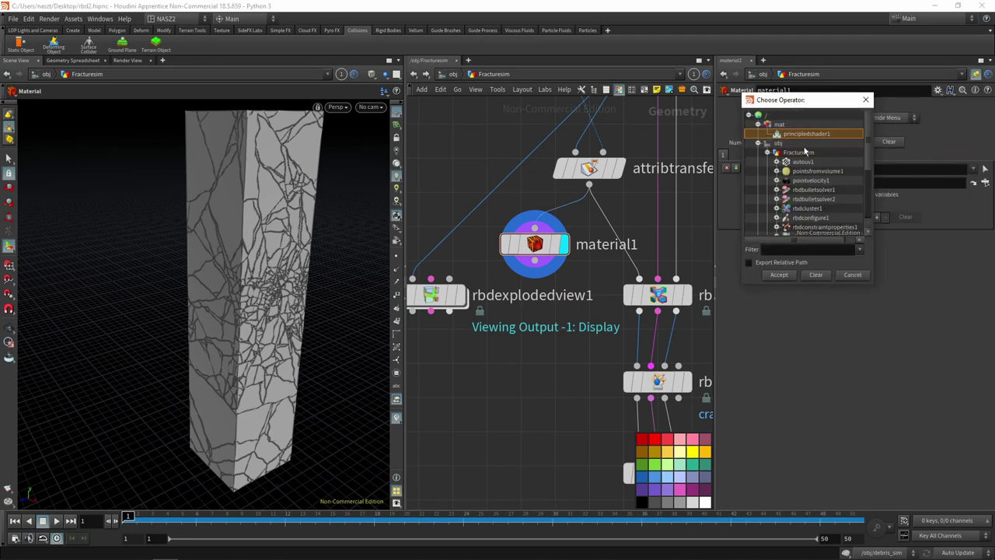
{"action": "left_click", "coordinate": [778, 276]}
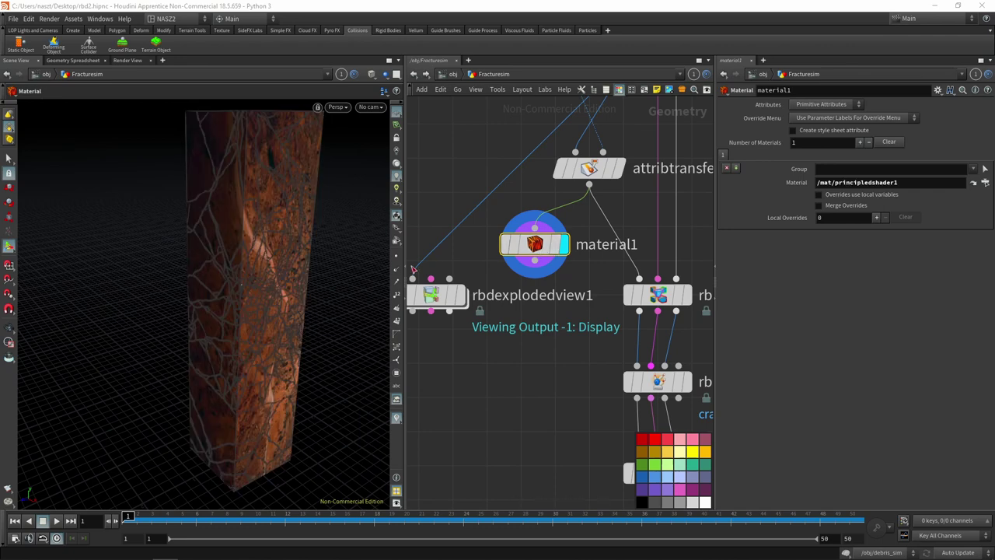
{"action": "key", "text": "Escape"}
{"action": "mouse_move", "coordinate": [306, 225]}
{"action": "left_mouse_down"}
{"action": "mouse_move", "coordinate": [163, 226]}
{"action": "mouse_move", "coordinate": [442, 228]}
{"action": "mouse_move", "coordinate": [340, 216]}
{"action": "mouse_move", "coordinate": [226, 251]}
{"action": "mouse_move", "coordinate": [324, 193]}
{"action": "mouse_move", "coordinate": [240, 222]}
{"action": "left_mouse_up"}
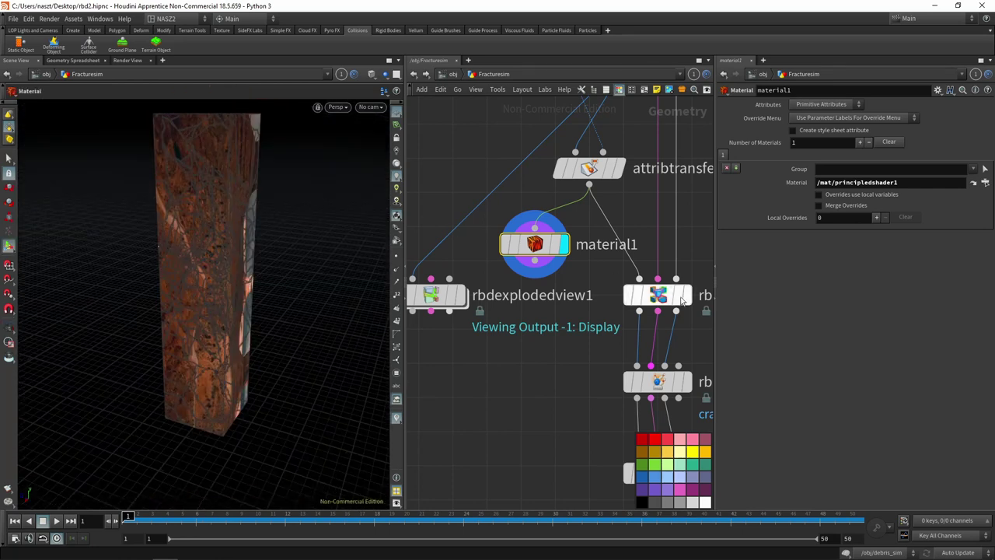
Preview the exploded fracture pieces, then set material1's display flag to show the rusty pillar
{"action": "middle_click_drag", "start_coordinate": [586, 333], "coordinate": [604, 273]}
{"action": "left_click_drag", "start_coordinate": [432, 219], "coordinate": [551, 204]}
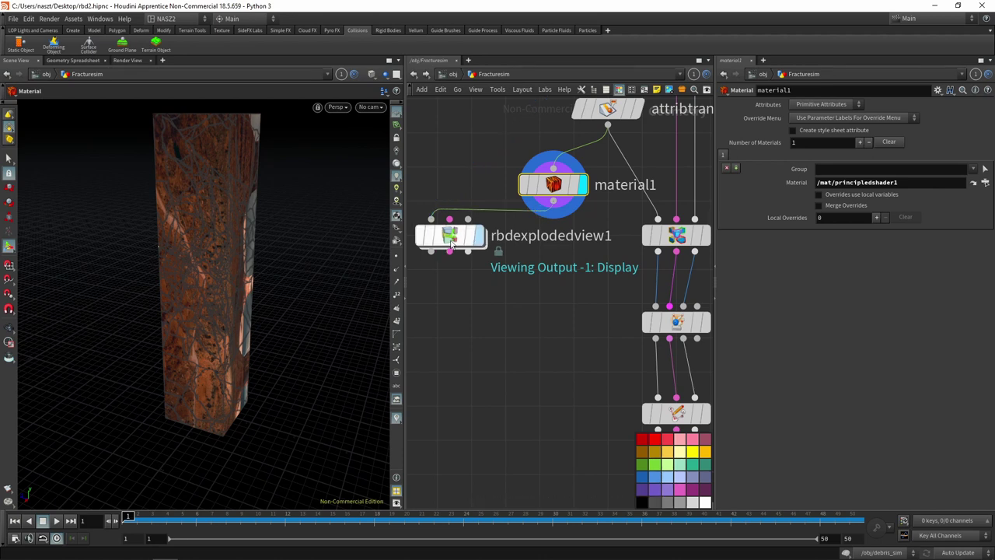
{"action": "left_click", "coordinate": [481, 237]}
{"action": "key", "text": "Escape"}
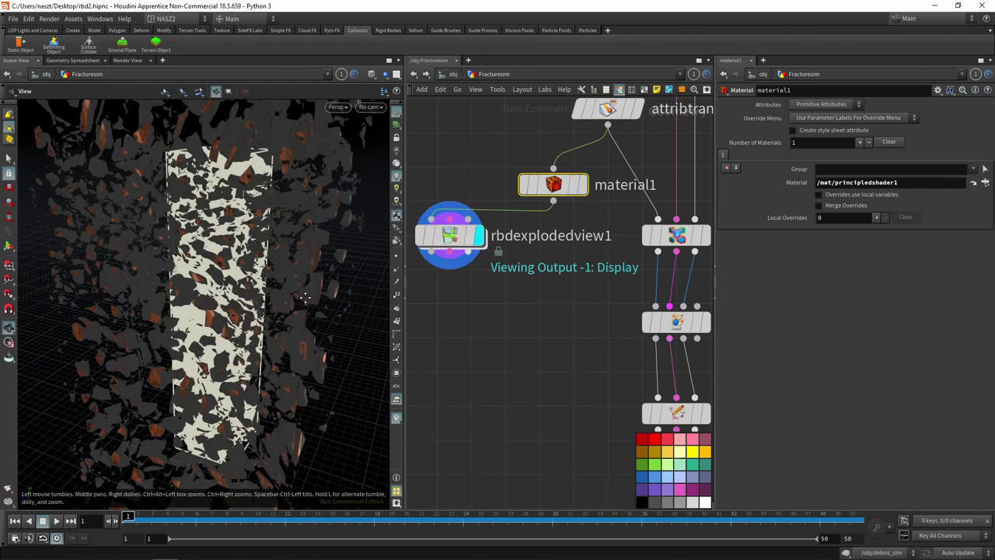
{"action": "scroll", "coordinate": [320, 225], "scroll_direction": "up", "scroll_amount": 8}
{"action": "scroll", "coordinate": [320, 221], "scroll_direction": "down", "scroll_amount": 5}
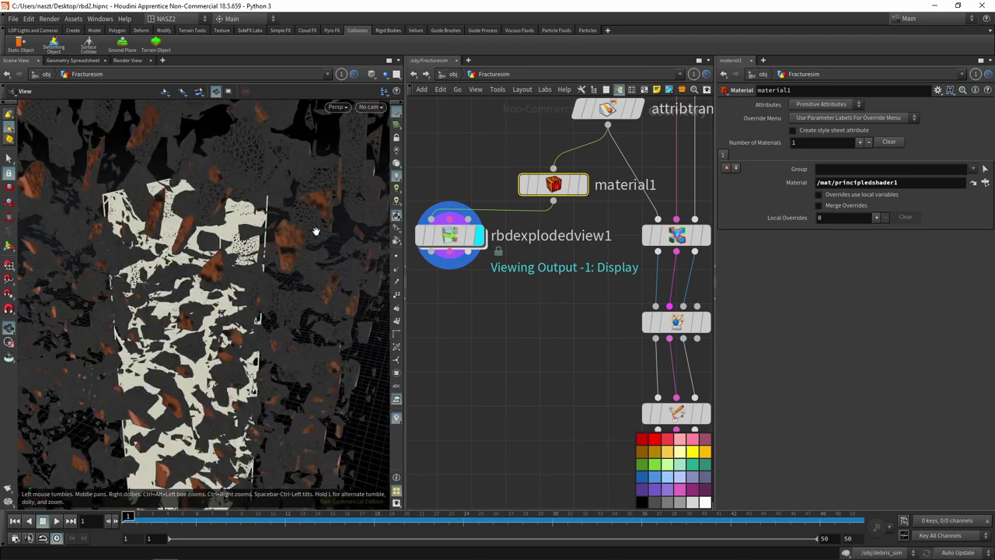
{"action": "scroll", "coordinate": [317, 228], "scroll_direction": "down", "scroll_amount": 3}
{"action": "mouse_move", "coordinate": [314, 238]}
{"action": "left_mouse_down"}
{"action": "mouse_move", "coordinate": [215, 200]}
{"action": "mouse_move", "coordinate": [133, 224]}
{"action": "mouse_move", "coordinate": [196, 223]}
{"action": "mouse_move", "coordinate": [93, 218]}
{"action": "mouse_move", "coordinate": [327, 165]}
{"action": "mouse_move", "coordinate": [233, 179]}
{"action": "left_mouse_up"}
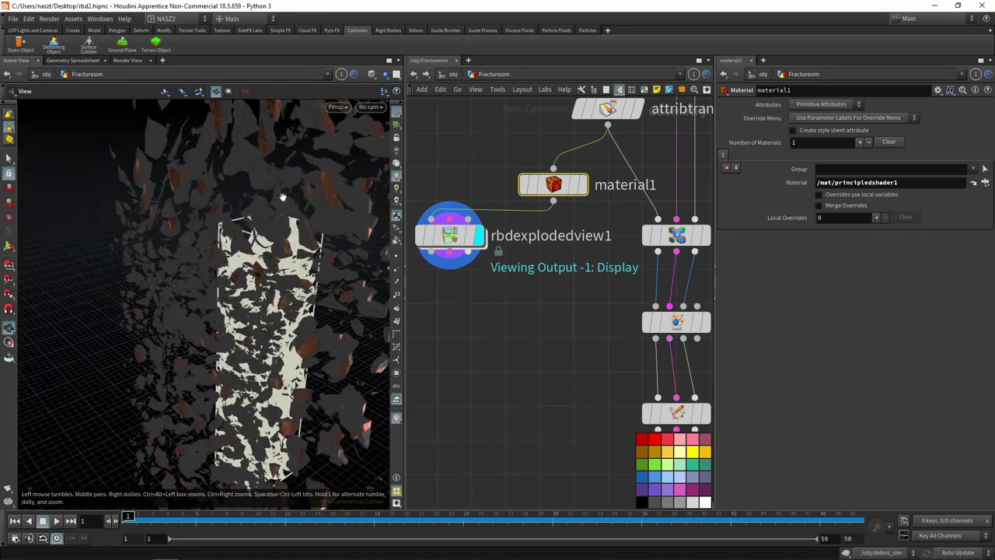
{"action": "left_click", "coordinate": [584, 184]}
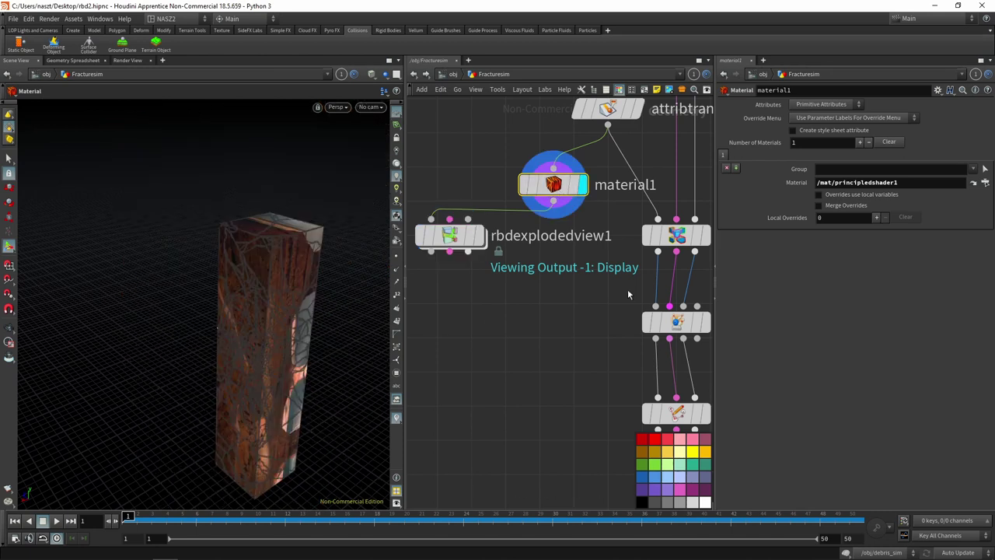
{"action": "middle_click_drag", "start_coordinate": [577, 331], "coordinate": [512, 262]}
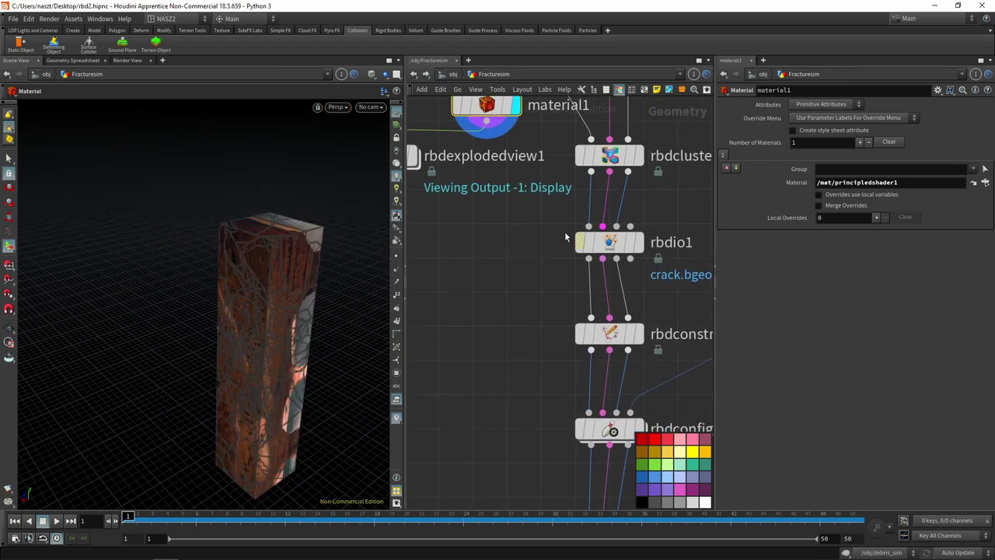
Save rbdio1's fracture geometry to disk as crack.bgeo.sc
{"action": "middle_click_drag", "start_coordinate": [598, 216], "coordinate": [535, 273]}
{"action": "middle_click_drag", "start_coordinate": [667, 212], "coordinate": [674, 123]}
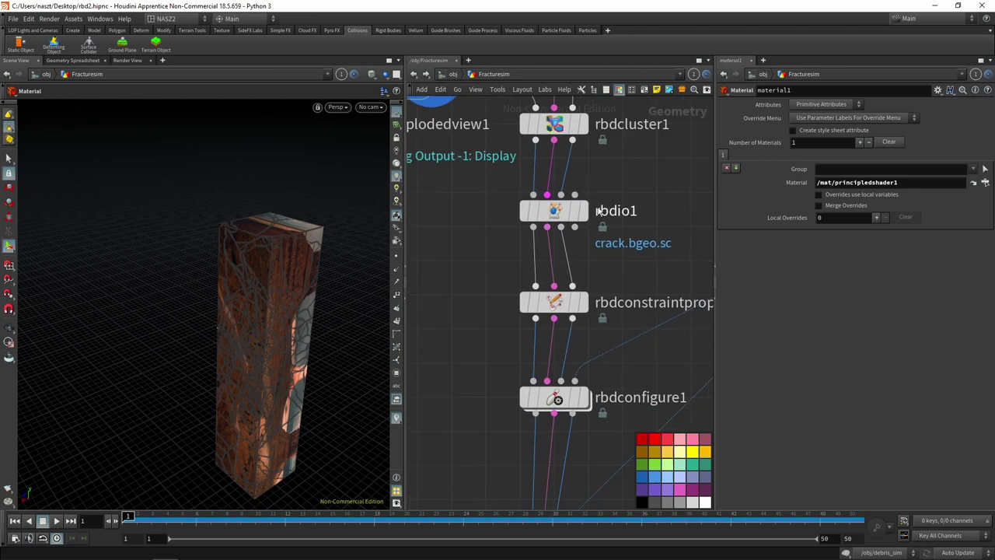
{"action": "left_click", "coordinate": [553, 211]}
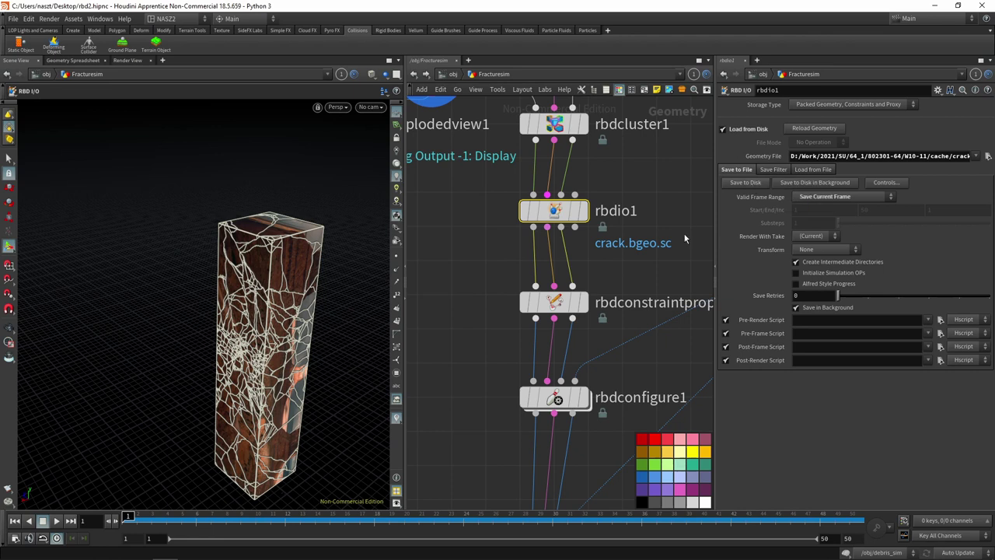
{"action": "left_click", "coordinate": [740, 185]}
{"action": "middle_click_drag", "start_coordinate": [467, 324], "coordinate": [483, 364]}
{"action": "middle_click", "coordinate": [570, 256]}
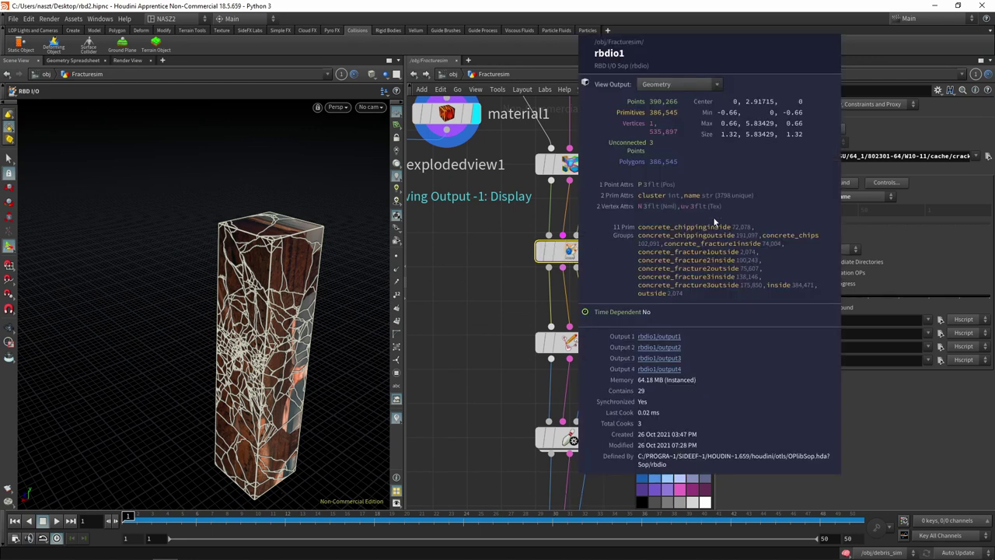
Wire rbdconstraintproperties1 and rbdconfigure1 into rbdbulletsolver1
{"action": "middle_click_drag", "start_coordinate": [558, 344], "coordinate": [531, 226]}
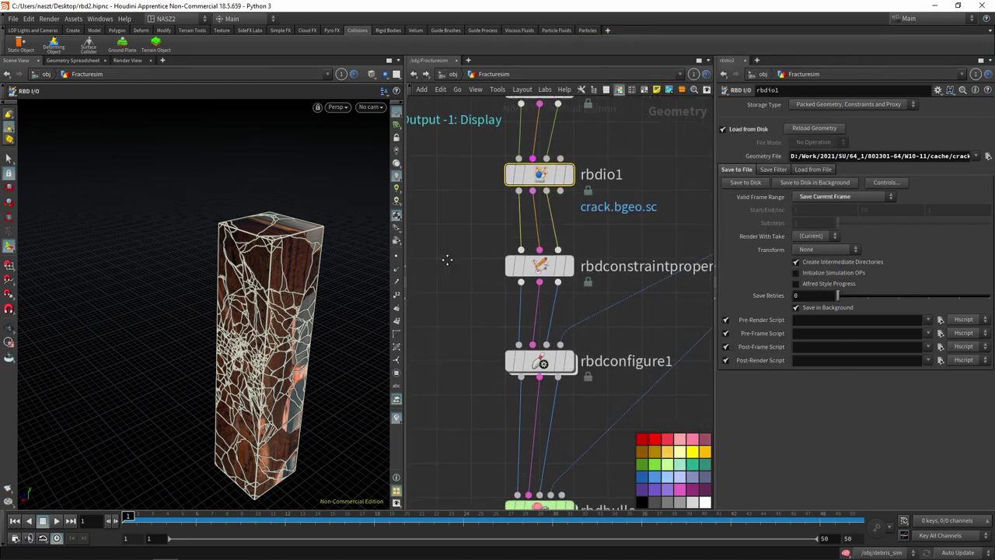
{"action": "middle_click", "coordinate": [531, 227]}
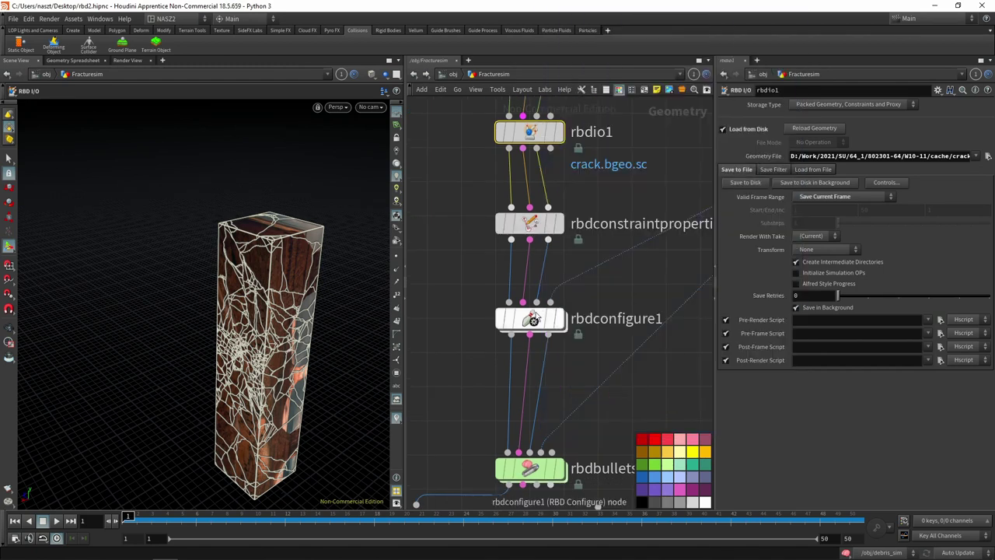
{"action": "middle_click", "coordinate": [534, 321]}
{"action": "middle_click", "coordinate": [532, 321]}
{"action": "left_click_drag", "start_coordinate": [531, 327], "coordinate": [573, 330]}
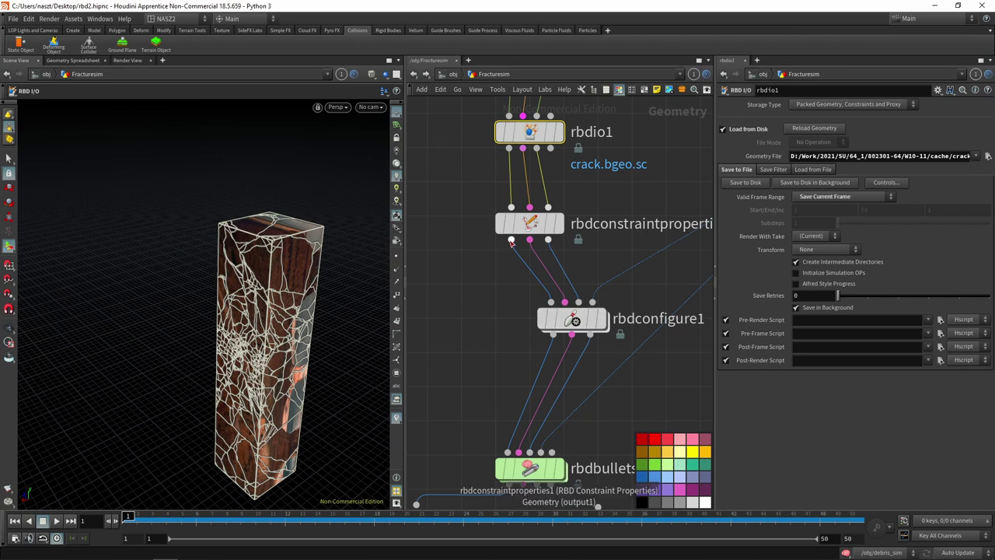
{"action": "left_click_drag", "start_coordinate": [510, 241], "coordinate": [507, 451]}
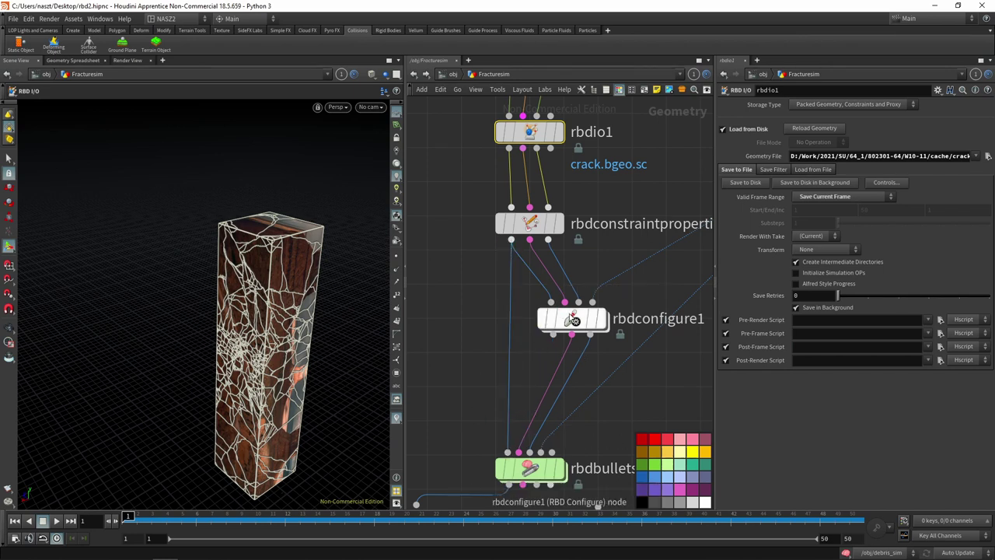
{"action": "middle_click", "coordinate": [577, 315]}
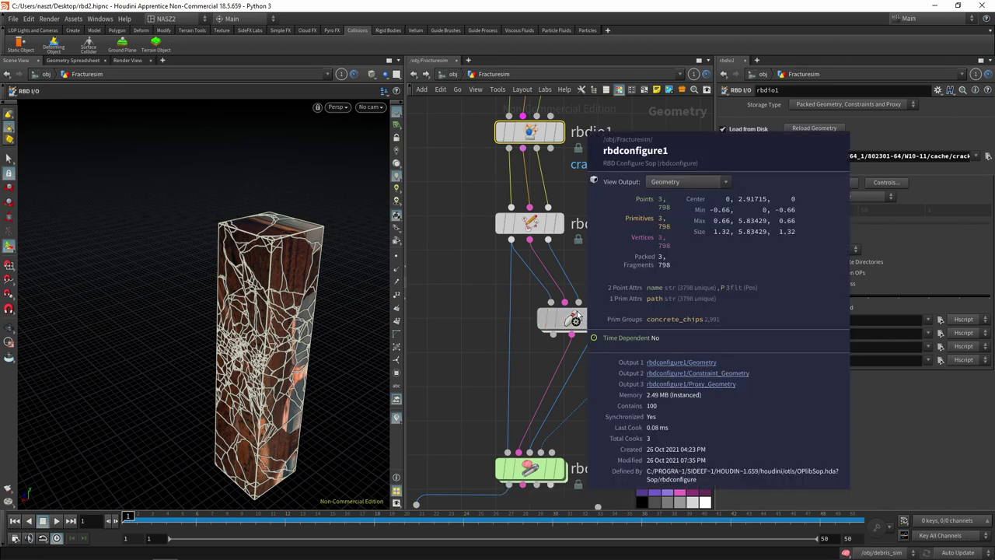
{"action": "middle_click_drag", "start_coordinate": [573, 341], "coordinate": [573, 258]}
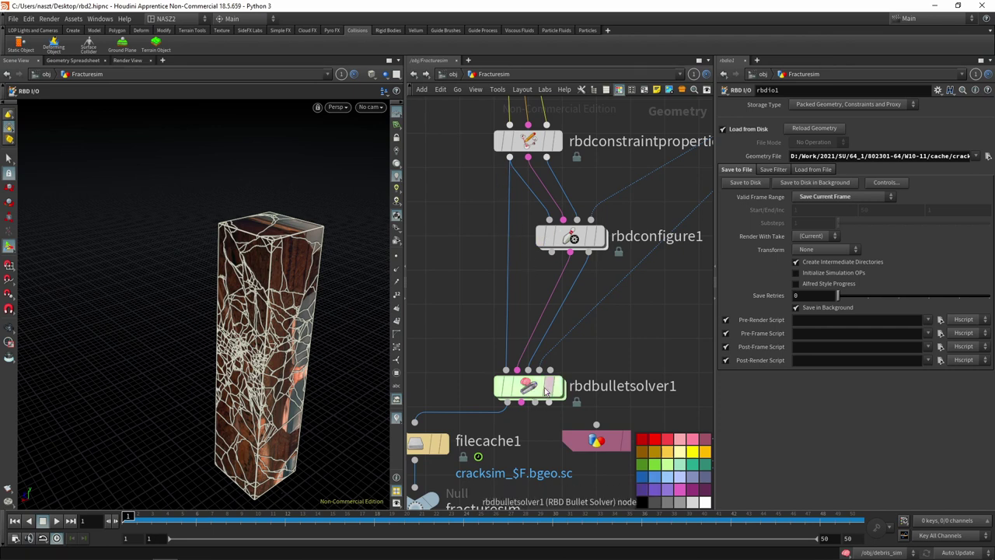
Display rbdbulletsolver1's output, the grey cracked pillar, and inspect its geometry info
{"action": "left_click", "coordinate": [557, 391]}
{"action": "middle_click", "coordinate": [534, 394]}
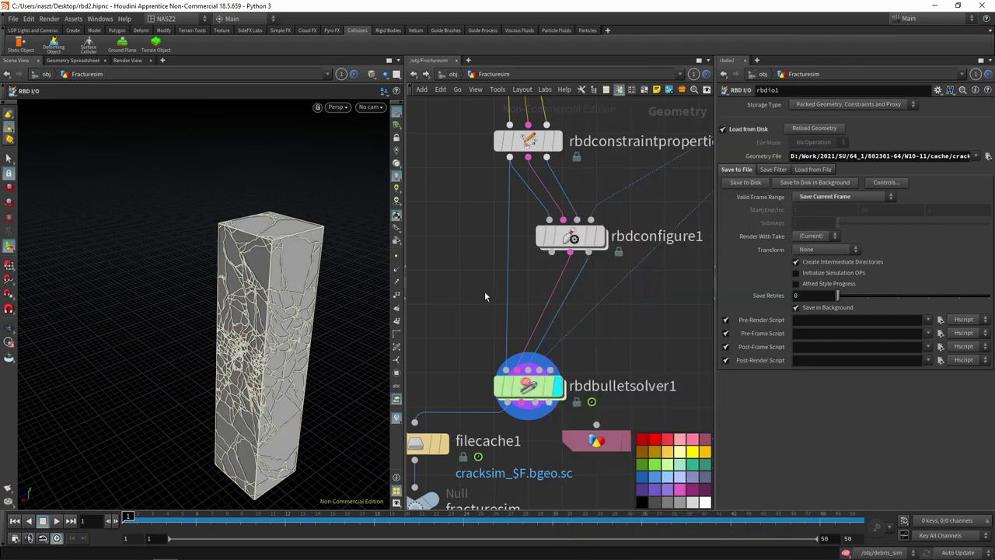
{"action": "middle_click", "coordinate": [536, 391]}
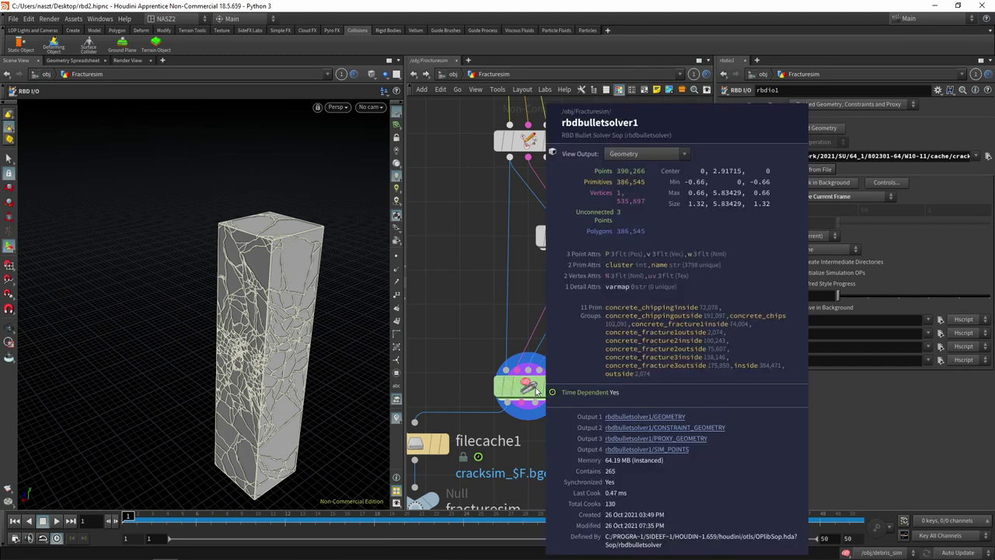
{"action": "scroll", "coordinate": [462, 321], "scroll_direction": "down", "scroll_amount": 3}
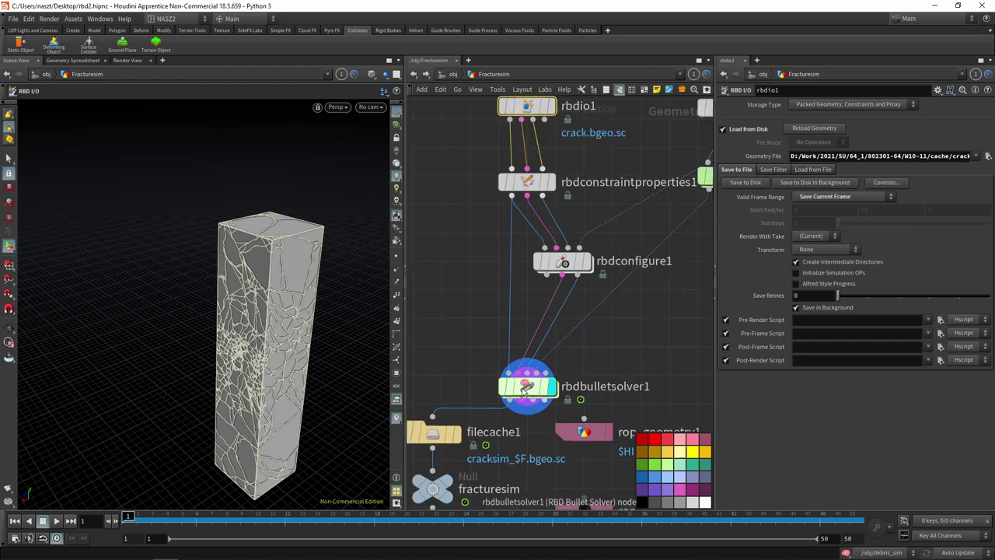
{"action": "scroll", "coordinate": [467, 325], "scroll_direction": "up", "scroll_amount": 2}
{"action": "scroll", "coordinate": [469, 332], "scroll_direction": "down", "scroll_amount": 3}
{"action": "scroll", "coordinate": [544, 148], "scroll_direction": "up", "scroll_amount": 2}
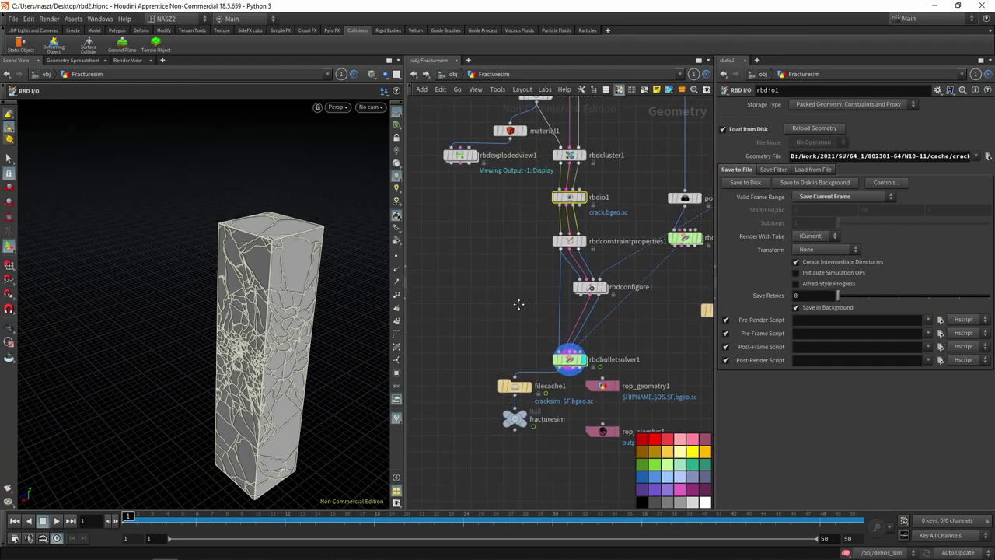
Move material1 below rbdbulletsolver1, feed the solver into it and display it
{"action": "left_click_drag", "start_coordinate": [511, 134], "coordinate": [510, 177]}
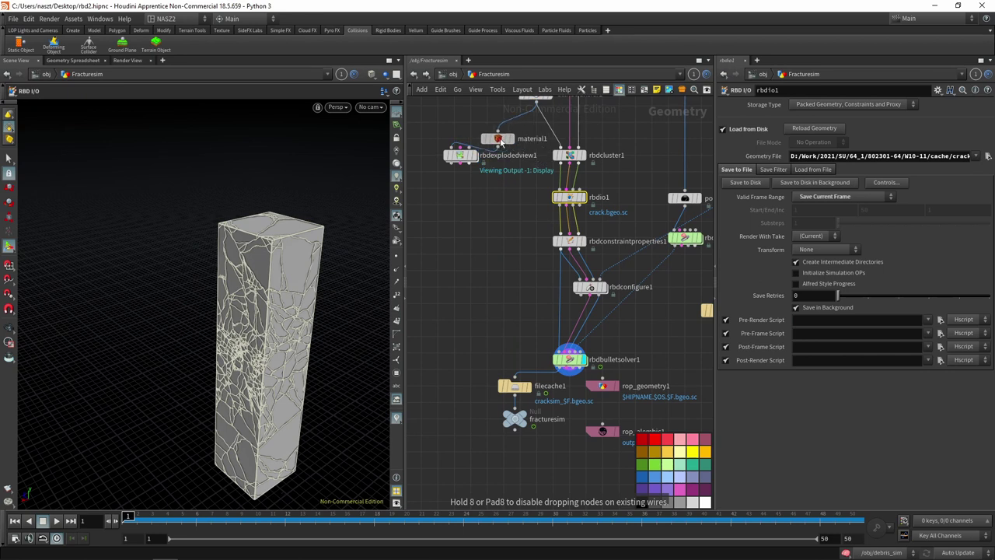
{"action": "mouse_move", "coordinate": [511, 177]}
{"action": "left_mouse_down"}
{"action": "mouse_move", "coordinate": [454, 405]}
{"action": "mouse_move", "coordinate": [460, 378]}
{"action": "left_mouse_up"}
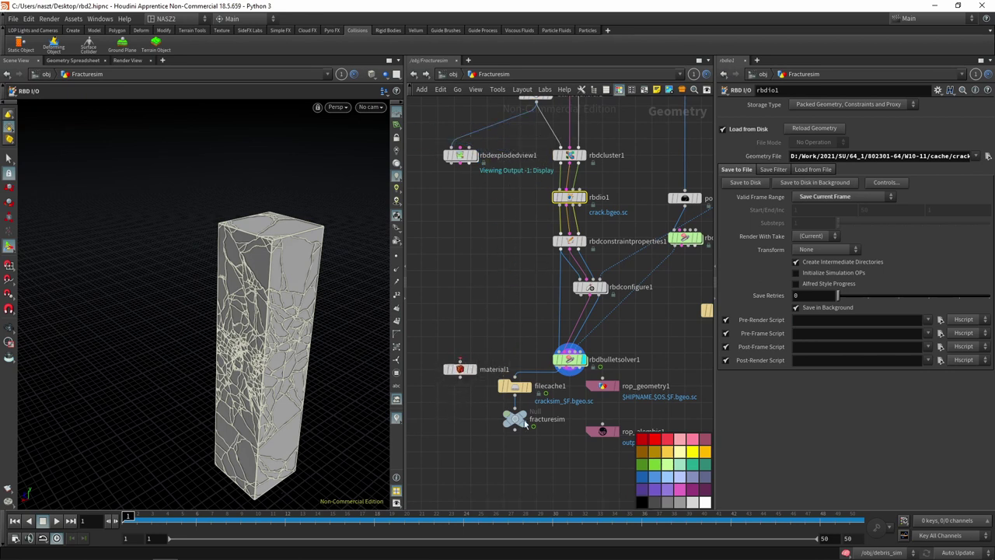
{"action": "middle_click_drag", "start_coordinate": [500, 384], "coordinate": [492, 325]}
{"action": "mouse_move", "coordinate": [509, 389]}
{"action": "left_mouse_down"}
{"action": "mouse_move", "coordinate": [485, 312]}
{"action": "mouse_move", "coordinate": [498, 356]}
{"action": "mouse_move", "coordinate": [526, 341]}
{"action": "left_mouse_up"}
{"action": "key", "text": "l"}
{"action": "scroll", "coordinate": [531, 330], "scroll_direction": "up", "scroll_amount": 5}
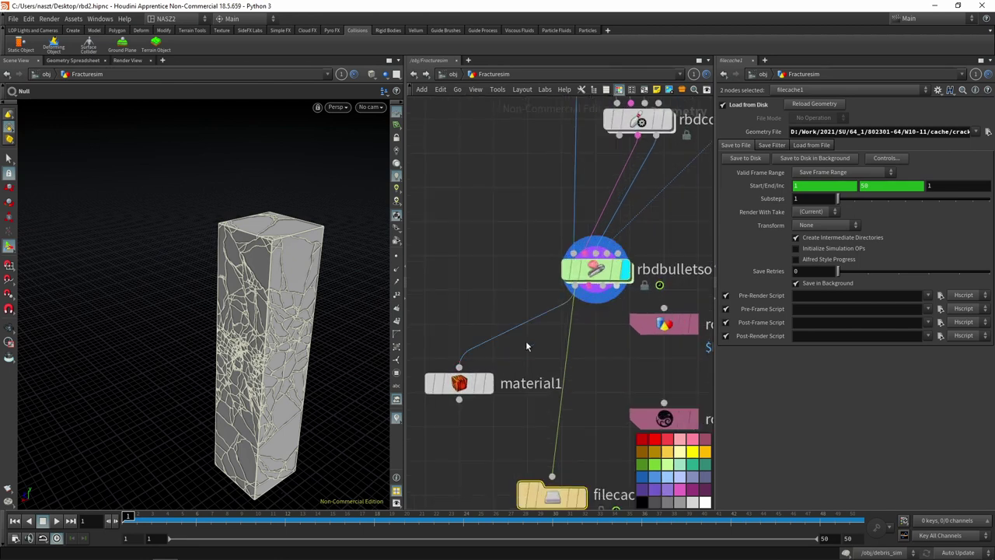
{"action": "left_click", "coordinate": [487, 383]}
{"action": "left_click", "coordinate": [471, 392]}
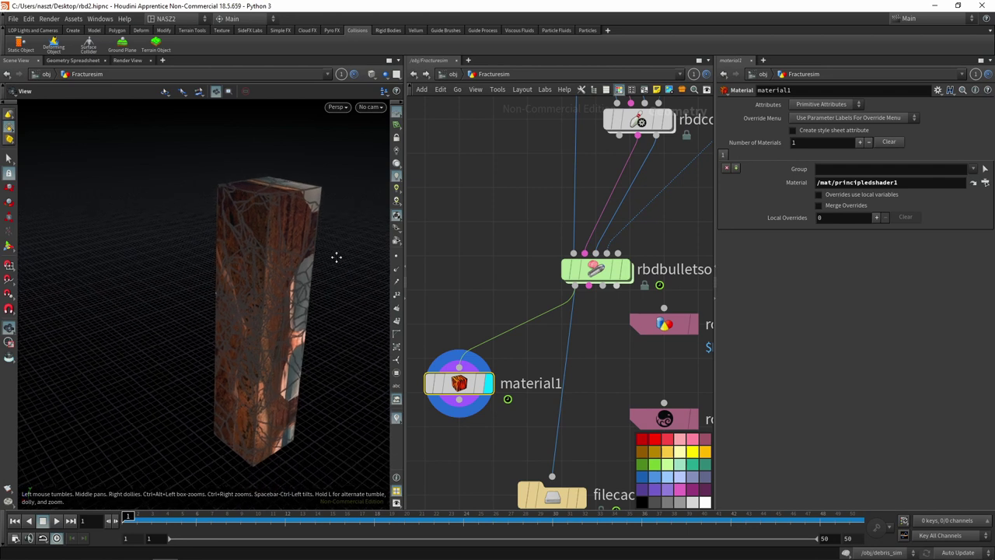
Wire rbdbulletsolver1's output into rop_geometry1 and select rop_geometry1
{"action": "middle_click_drag", "start_coordinate": [504, 321], "coordinate": [465, 280]}
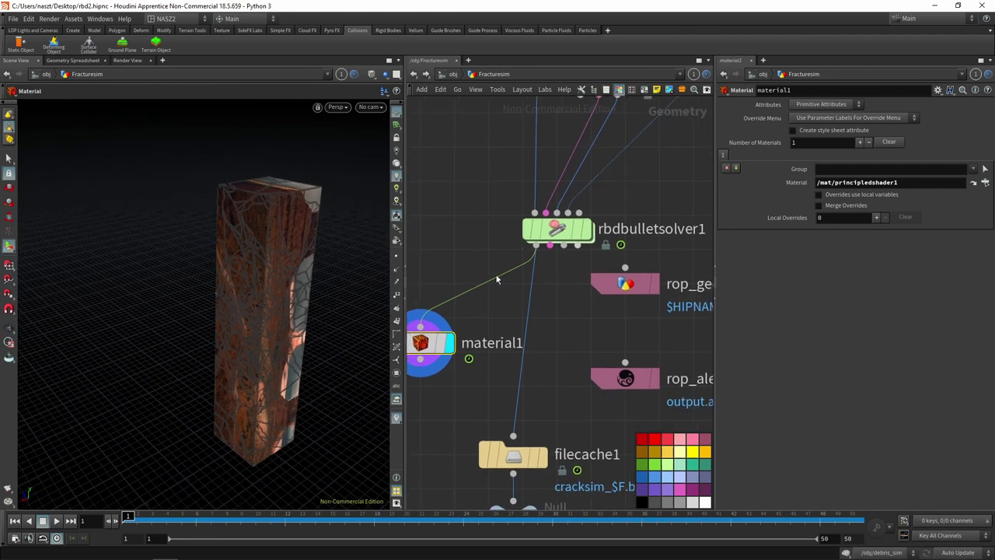
{"action": "mouse_move", "coordinate": [508, 372]}
{"action": "middle_mouse_down"}
{"action": "mouse_move", "coordinate": [517, 275]}
{"action": "mouse_move", "coordinate": [490, 309]}
{"action": "middle_mouse_up"}
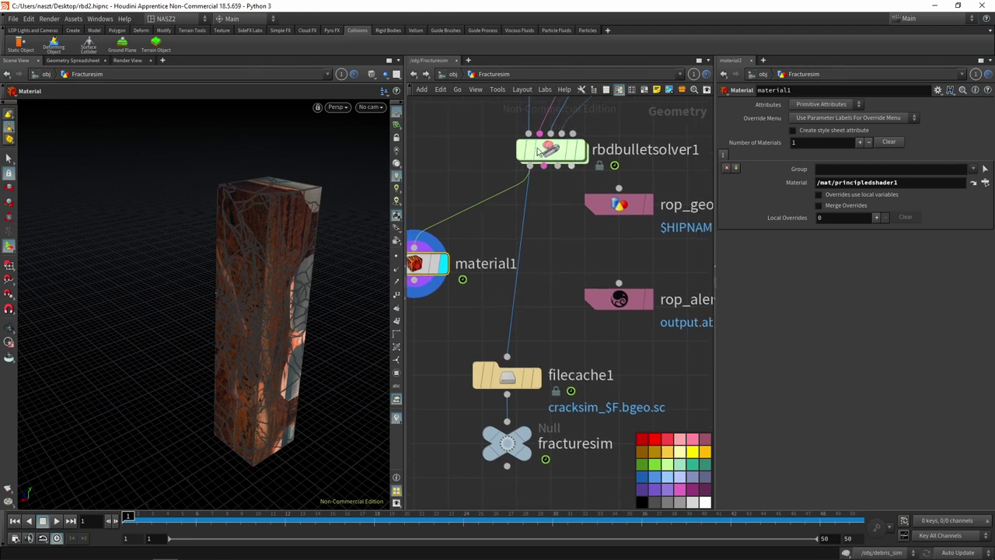
{"action": "middle_click", "coordinate": [549, 150]}
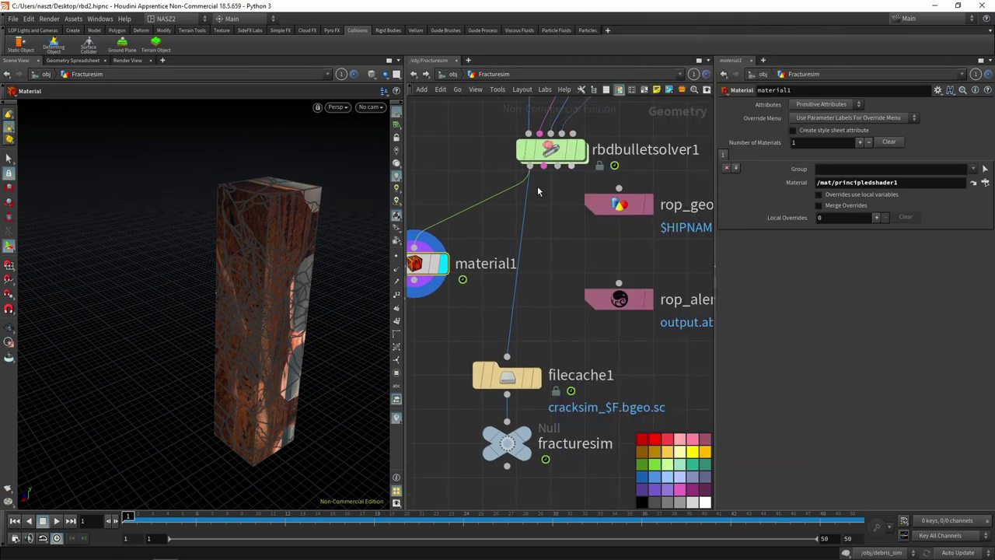
{"action": "left_click", "coordinate": [529, 167]}
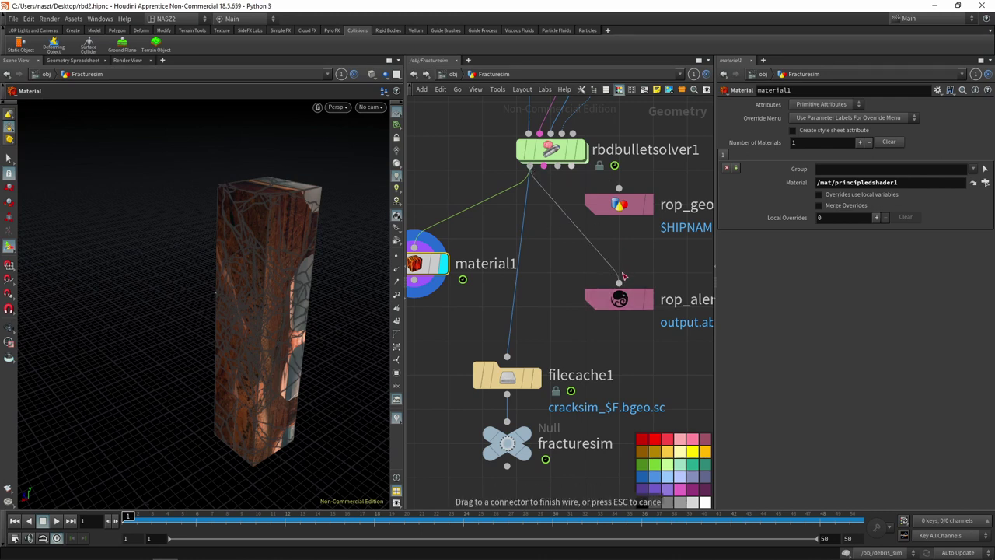
{"action": "left_click", "coordinate": [619, 189]}
{"action": "mouse_move", "coordinate": [617, 262]}
{"action": "middle_mouse_down"}
{"action": "mouse_move", "coordinate": [543, 271]}
{"action": "mouse_move", "coordinate": [533, 296]}
{"action": "middle_mouse_up"}
{"action": "left_click", "coordinate": [517, 239]}
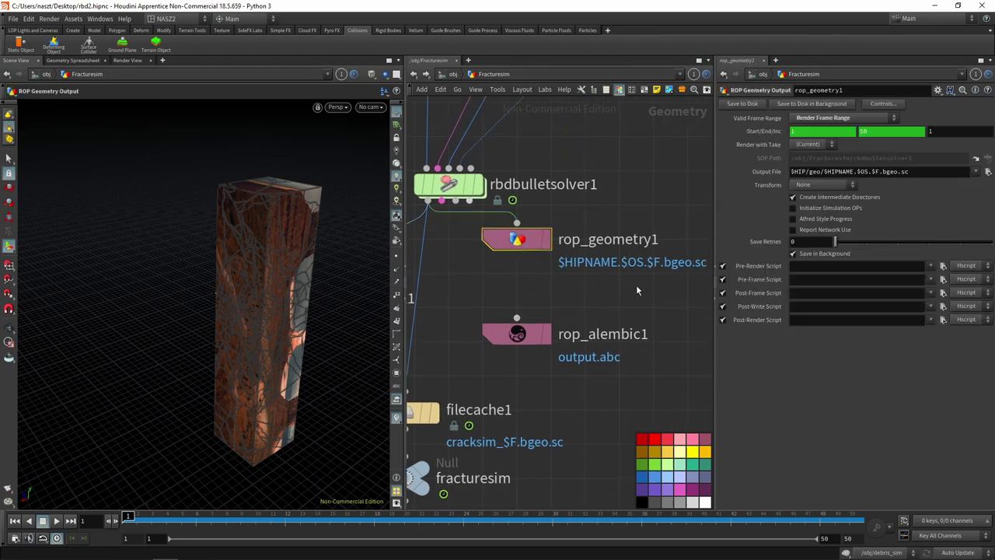
Set rop_geometry1's Output File to W10-11/cache/cracksim_$F.bgeo.sc and save frames 1–50 to disk
{"action": "middle_click_drag", "start_coordinate": [544, 327], "coordinate": [622, 297]}
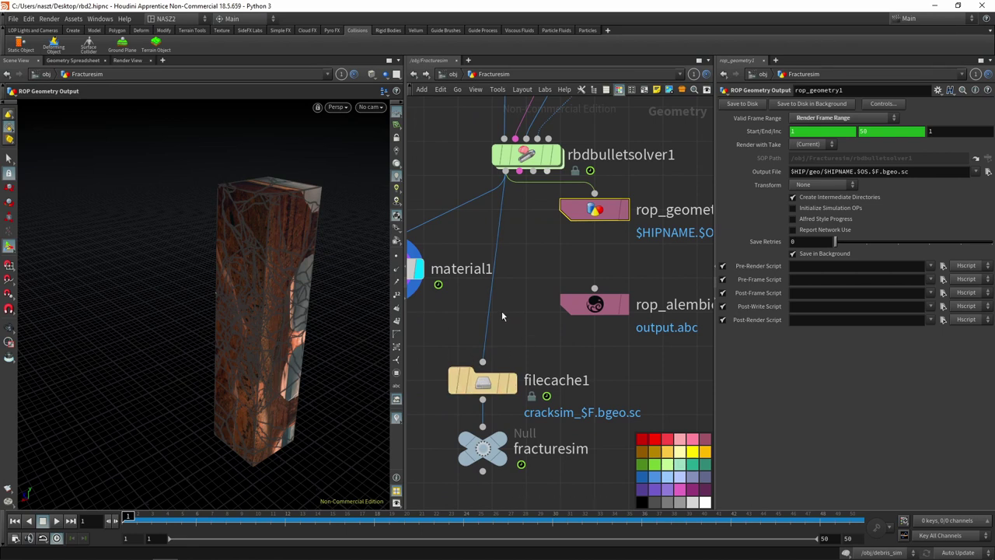
{"action": "middle_click_drag", "start_coordinate": [629, 254], "coordinate": [551, 273]}
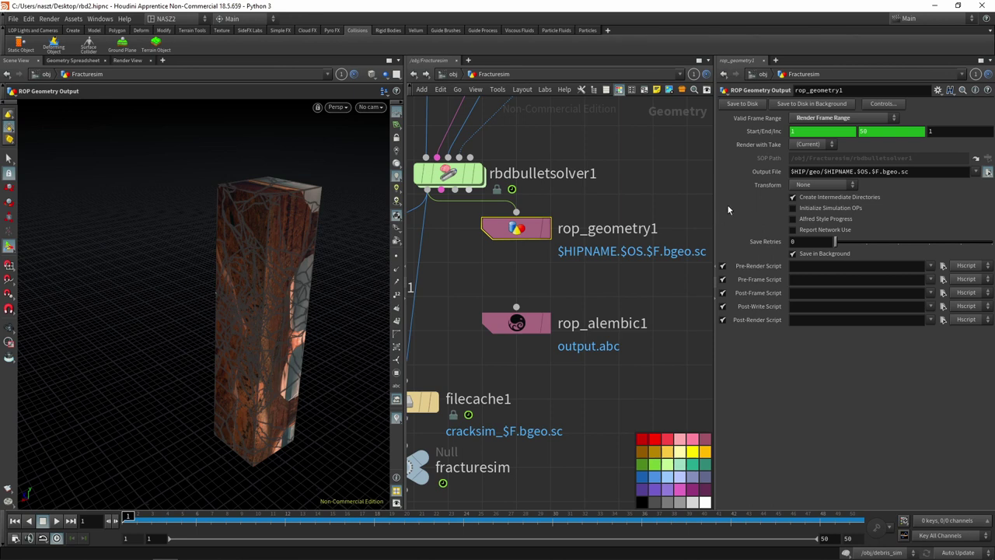
{"action": "left_click", "coordinate": [988, 172]}
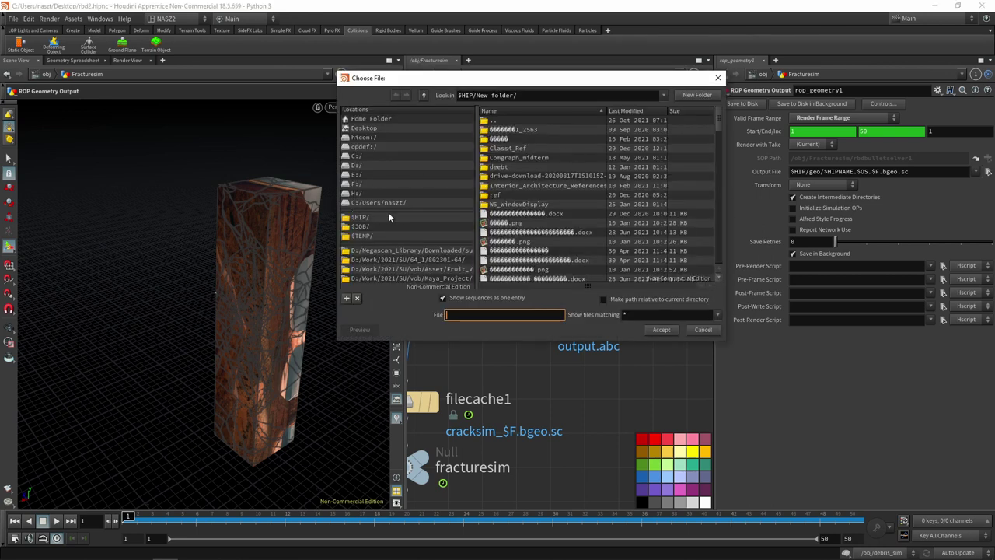
{"action": "left_click_drag", "start_coordinate": [461, 86], "coordinate": [469, 66]}
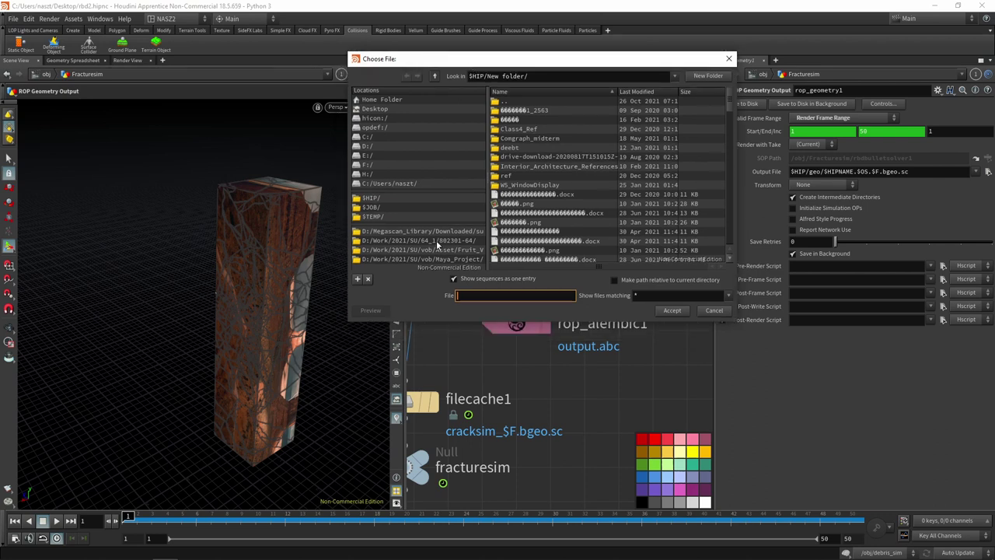
{"action": "left_click", "coordinate": [456, 243]}
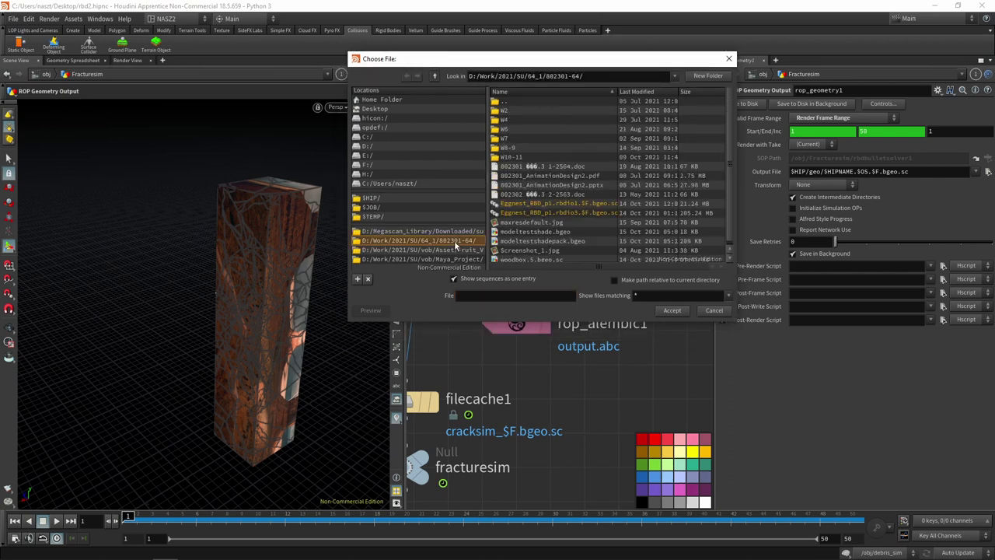
{"action": "double_click", "coordinate": [512, 159]}
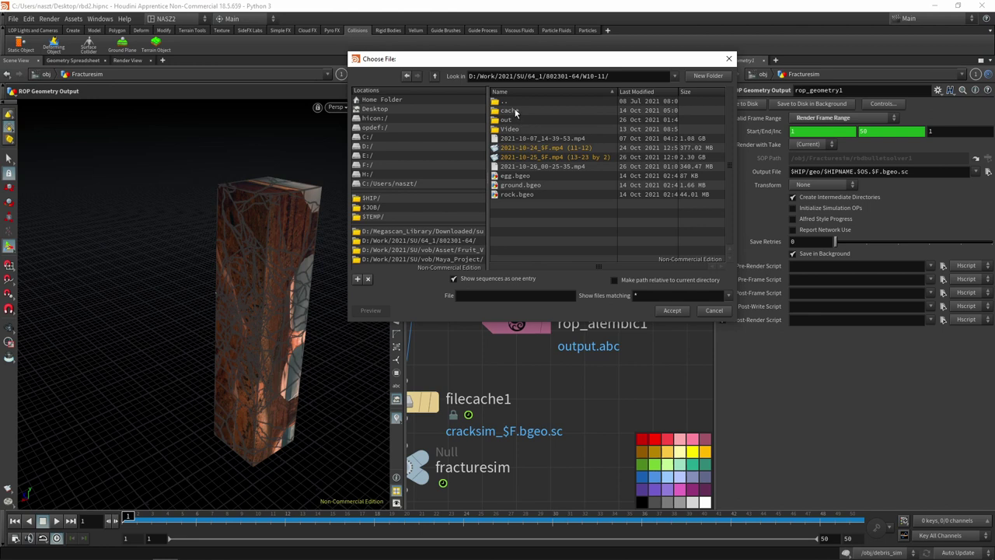
{"action": "double_click", "coordinate": [515, 113]}
{"action": "left_click", "coordinate": [542, 121]}
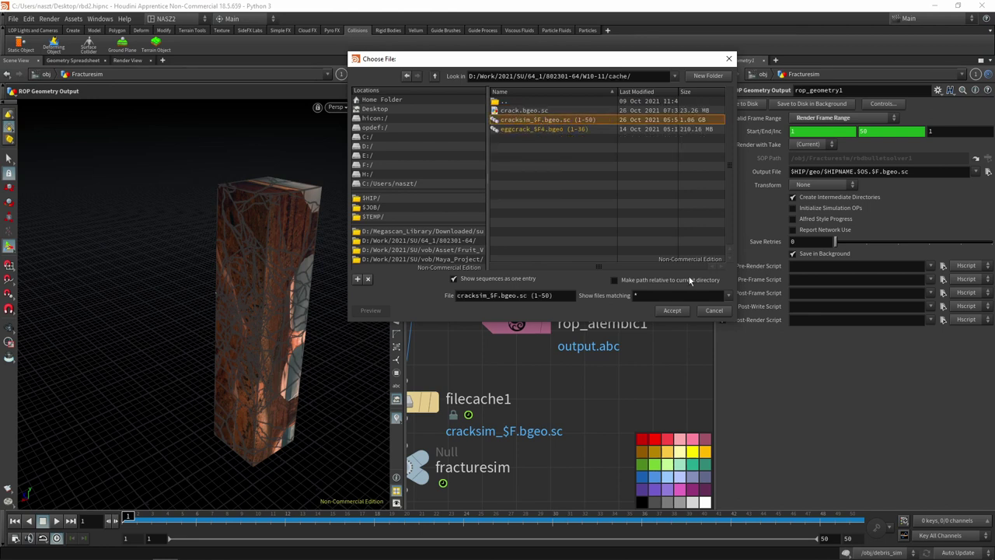
{"action": "left_click", "coordinate": [672, 310]}
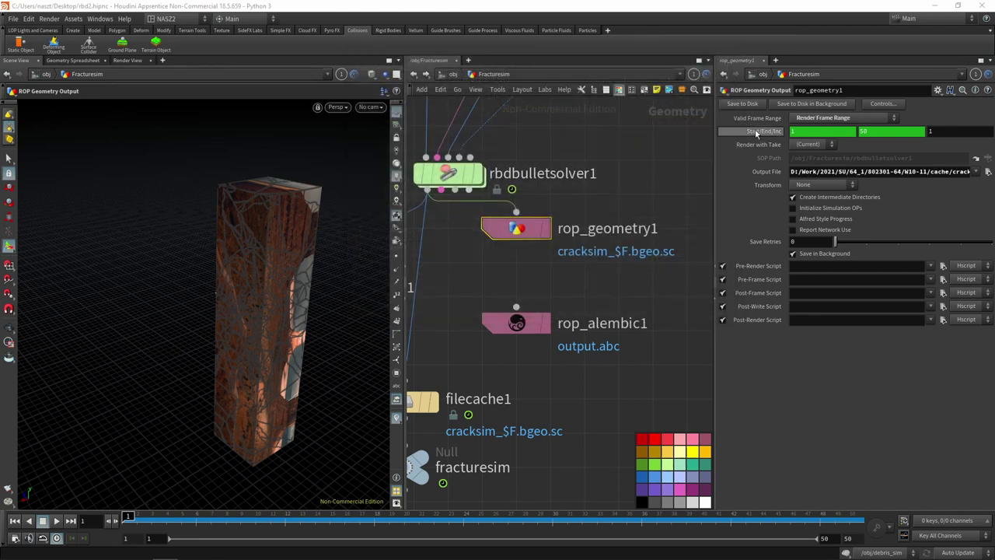
{"action": "left_click", "coordinate": [751, 105]}
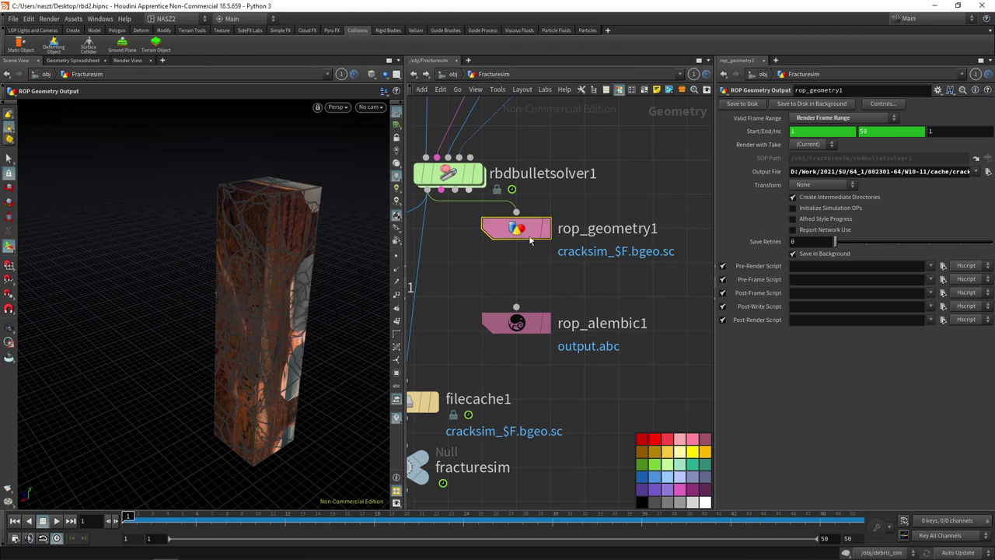
Once the frames 1–50 cracksim cache is written, pan the network back to material1
{"action": "middle_click_drag", "start_coordinate": [529, 262], "coordinate": [654, 213]}
Reload filecache1's cached geometry, wire it into material1, display material1 and go to frame 14
{"action": "left_click", "coordinate": [535, 352]}
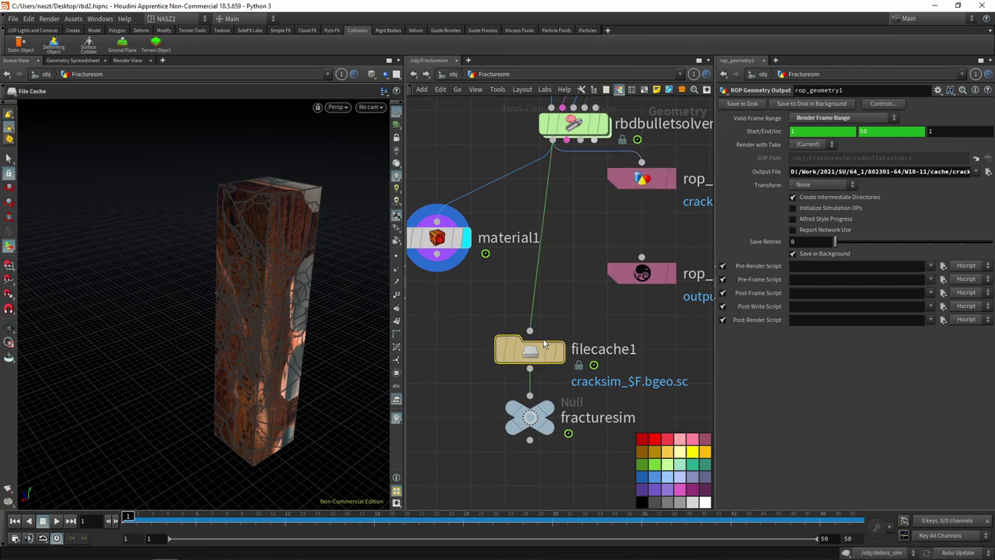
{"action": "left_click", "coordinate": [815, 105]}
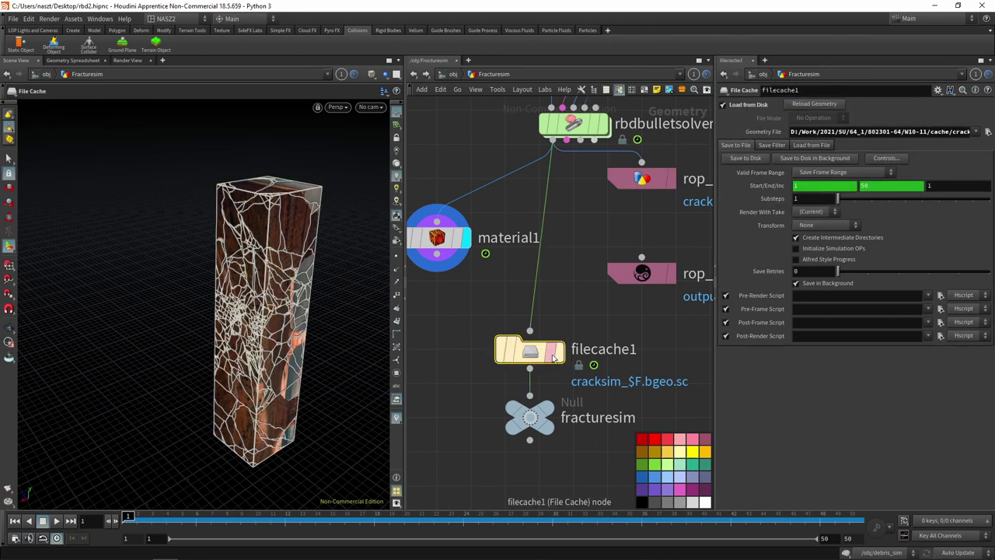
{"action": "left_click", "coordinate": [560, 355]}
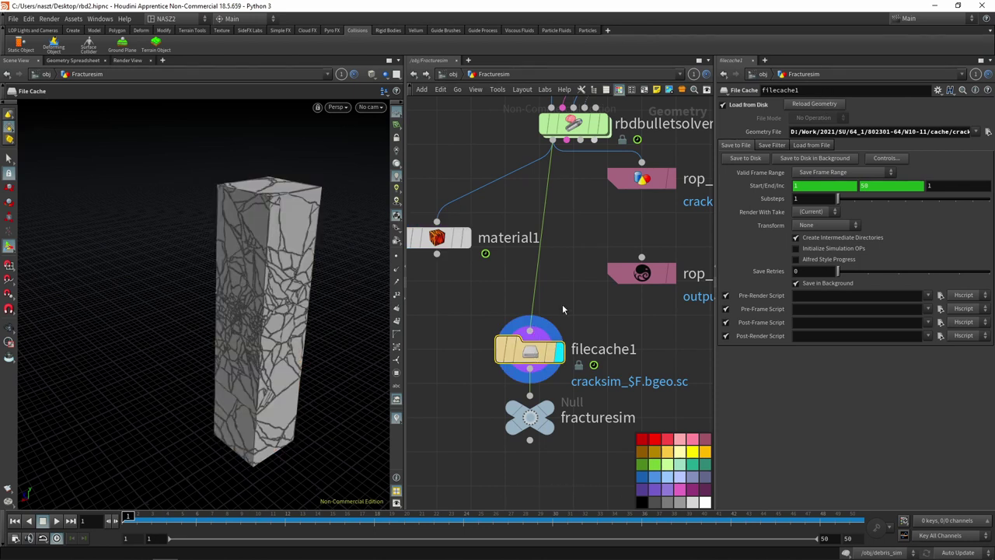
{"action": "middle_click_drag", "start_coordinate": [511, 276], "coordinate": [533, 224]}
{"action": "mouse_move", "coordinate": [458, 186]}
{"action": "left_mouse_down"}
{"action": "mouse_move", "coordinate": [433, 340]}
{"action": "mouse_move", "coordinate": [552, 318]}
{"action": "left_mouse_up"}
{"action": "left_click", "coordinate": [454, 340]}
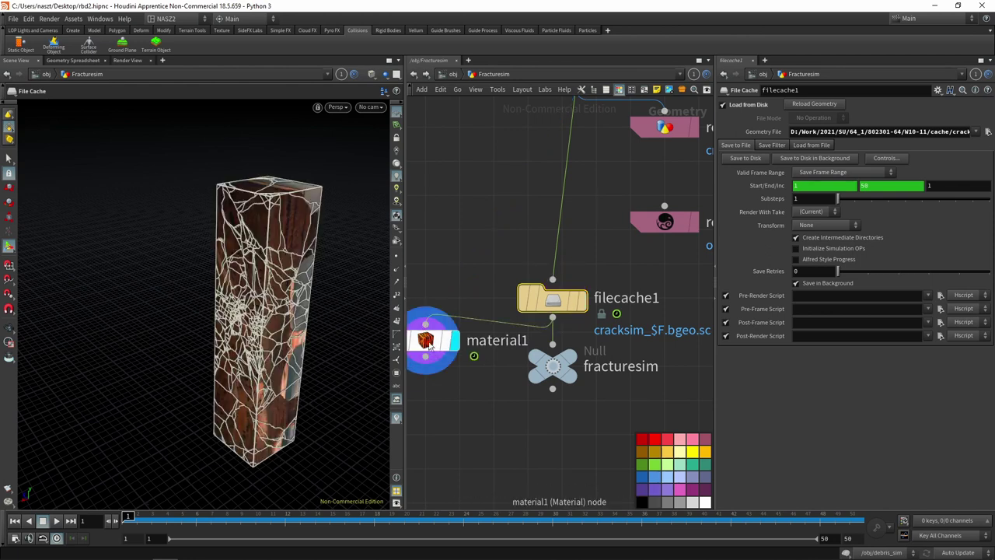
{"action": "key", "text": "Up"}
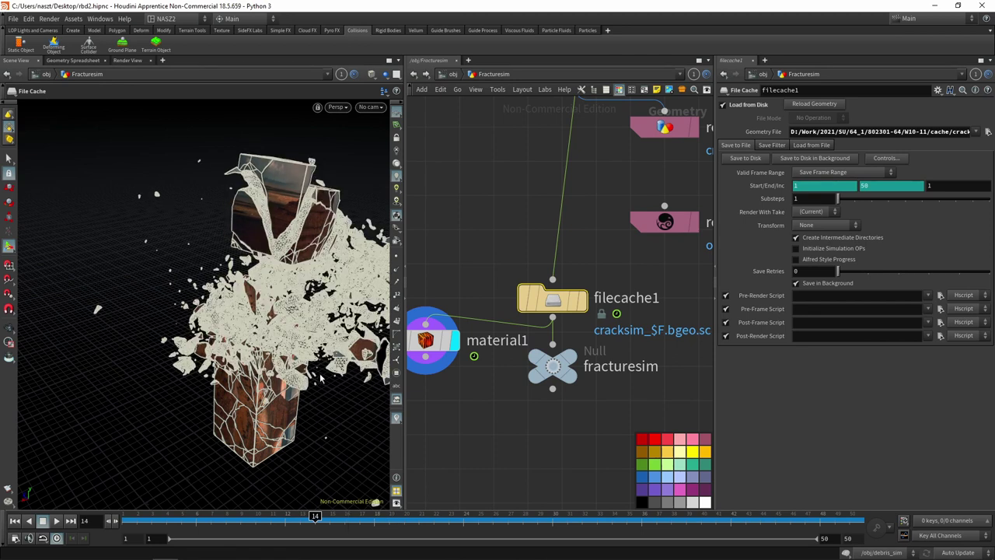
Select material1 and orbit the camera around the rusty debris at frame 14
{"action": "left_click", "coordinate": [370, 75]}
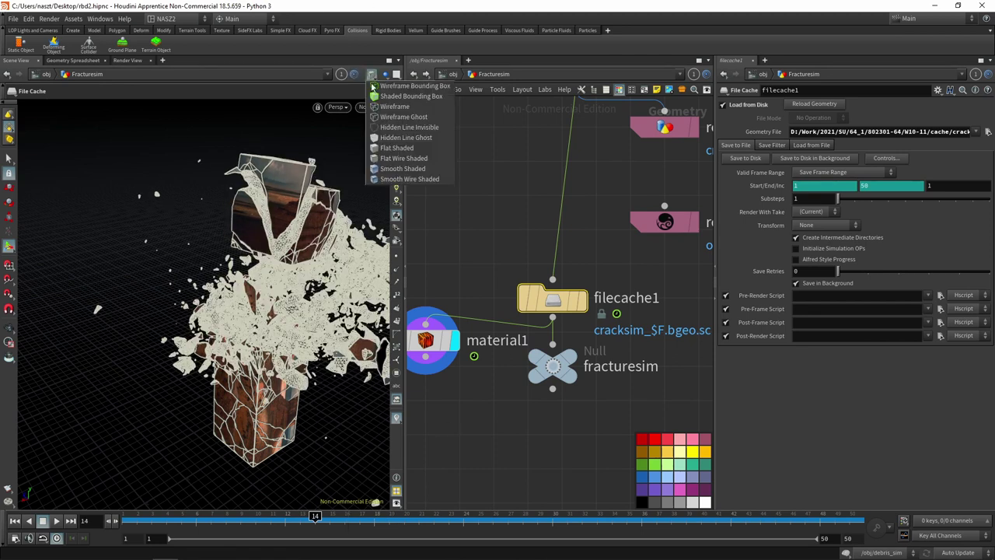
{"action": "left_click", "coordinate": [411, 153]}
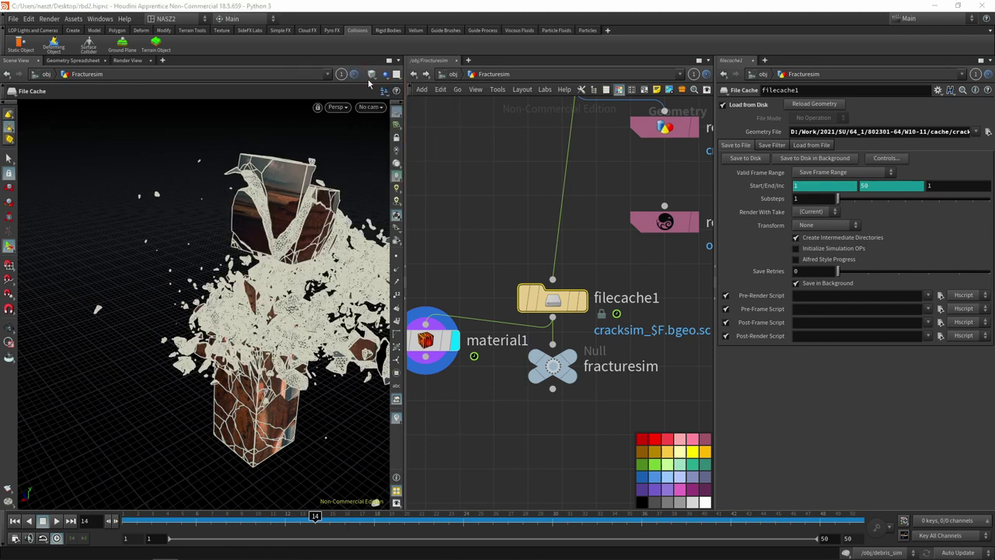
{"action": "left_click", "coordinate": [455, 340]}
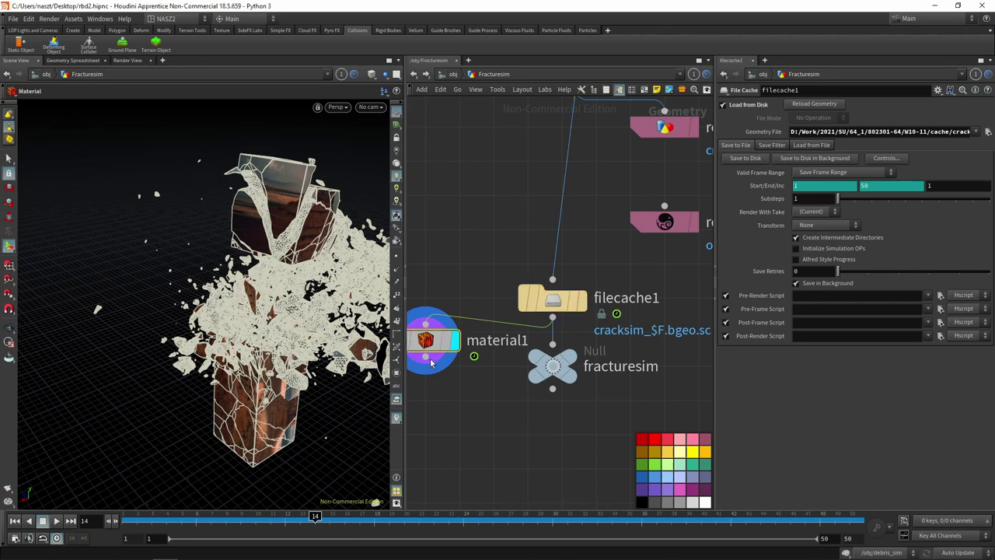
{"action": "key", "text": "Escape"}
{"action": "mouse_move", "coordinate": [303, 307]}
{"action": "left_mouse_down"}
{"action": "mouse_move", "coordinate": [64, 302]}
{"action": "mouse_move", "coordinate": [265, 303]}
{"action": "mouse_move", "coordinate": [207, 313]}
{"action": "mouse_move", "coordinate": [173, 296]}
{"action": "mouse_move", "coordinate": [289, 288]}
{"action": "mouse_move", "coordinate": [212, 361]}
{"action": "mouse_move", "coordinate": [96, 315]}
{"action": "mouse_move", "coordinate": [256, 329]}
{"action": "left_mouse_up"}
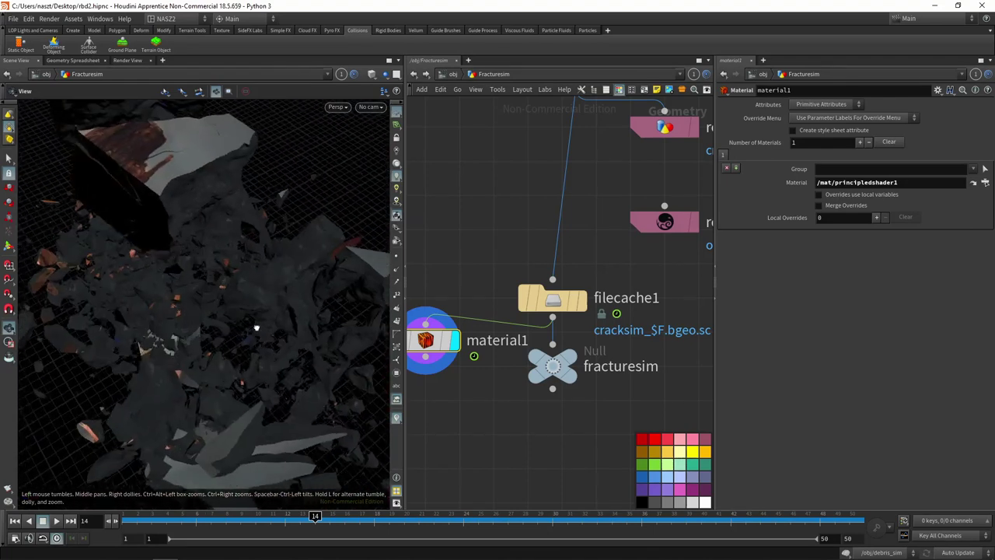
{"action": "mouse_move", "coordinate": [246, 328]}
{"action": "left_mouse_down"}
{"action": "mouse_move", "coordinate": [227, 295]}
{"action": "mouse_move", "coordinate": [236, 283]}
{"action": "mouse_move", "coordinate": [207, 252]}
{"action": "mouse_move", "coordinate": [185, 260]}
{"action": "mouse_move", "coordinate": [286, 379]}
{"action": "left_mouse_up"}
{"action": "mouse_move", "coordinate": [223, 248]}
{"action": "left_mouse_down"}
{"action": "mouse_move", "coordinate": [207, 337]}
{"action": "mouse_move", "coordinate": [233, 342]}
{"action": "mouse_move", "coordinate": [202, 350]}
{"action": "mouse_move", "coordinate": [139, 332]}
{"action": "mouse_move", "coordinate": [213, 334]}
{"action": "mouse_move", "coordinate": [216, 241]}
{"action": "left_mouse_up"}
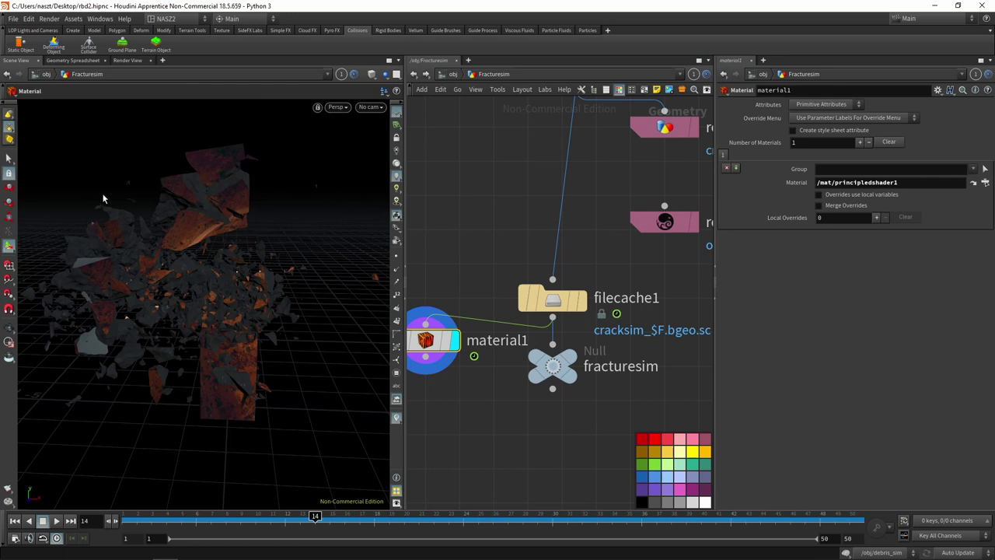
{"action": "scroll", "coordinate": [198, 279], "scroll_direction": "up", "scroll_amount": 3}
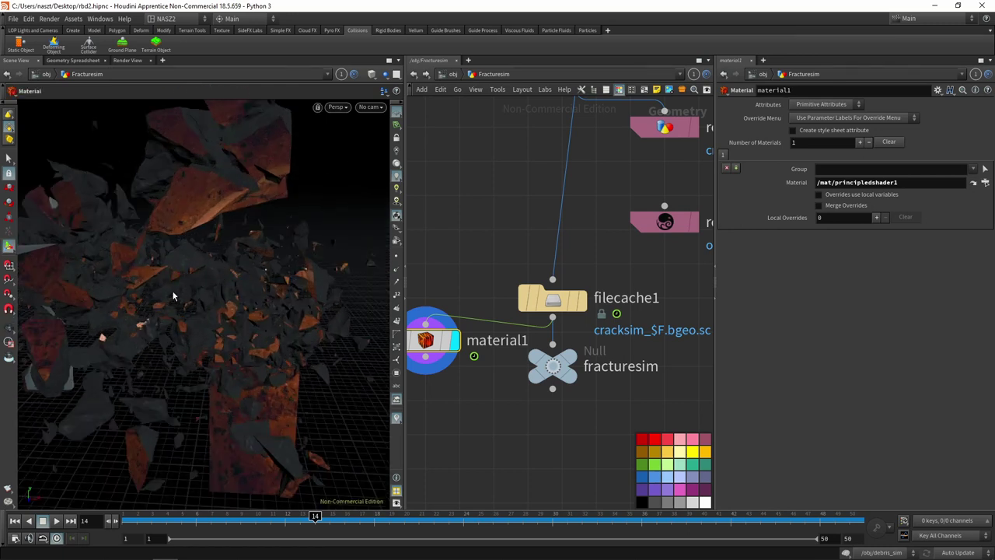
{"action": "mouse_move", "coordinate": [215, 273]}
{"action": "left_mouse_down"}
{"action": "mouse_move", "coordinate": [195, 262]}
{"action": "mouse_move", "coordinate": [267, 241]}
{"action": "mouse_move", "coordinate": [237, 191]}
{"action": "left_mouse_up"}
{"action": "mouse_move", "coordinate": [325, 278]}
{"action": "left_mouse_down"}
{"action": "mouse_move", "coordinate": [89, 274]}
{"action": "mouse_move", "coordinate": [162, 166]}
{"action": "left_mouse_up"}
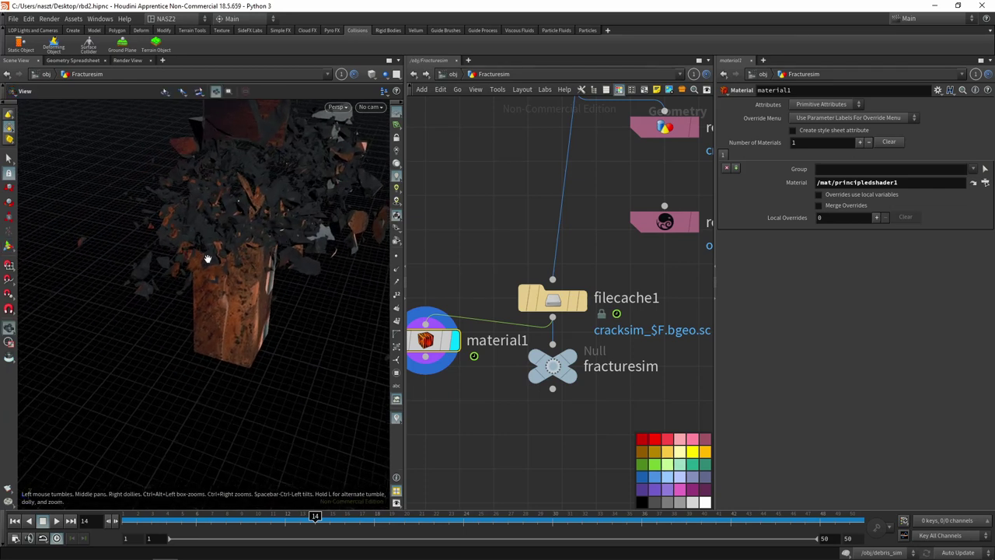
{"action": "left_click_drag", "start_coordinate": [220, 208], "coordinate": [281, 363]}
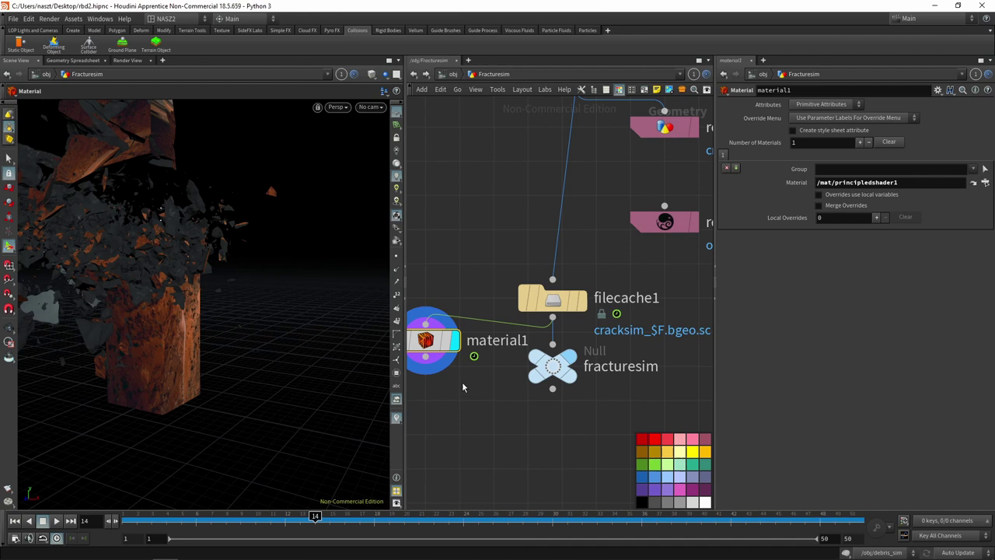
Set fracturesim's display flag, go up to /obj and enter the FractureGEO network
{"action": "left_click", "coordinate": [549, 363]}
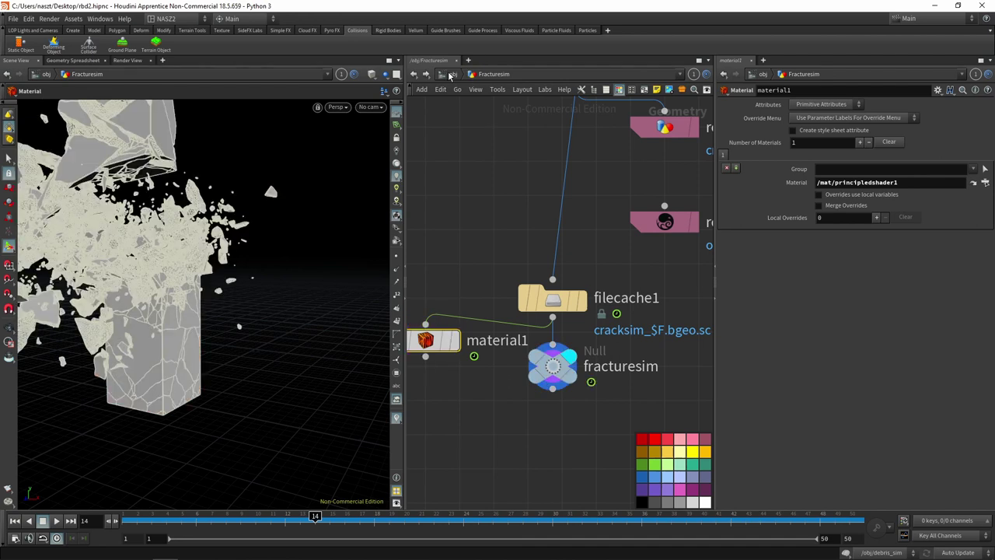
{"action": "left_click", "coordinate": [449, 74]}
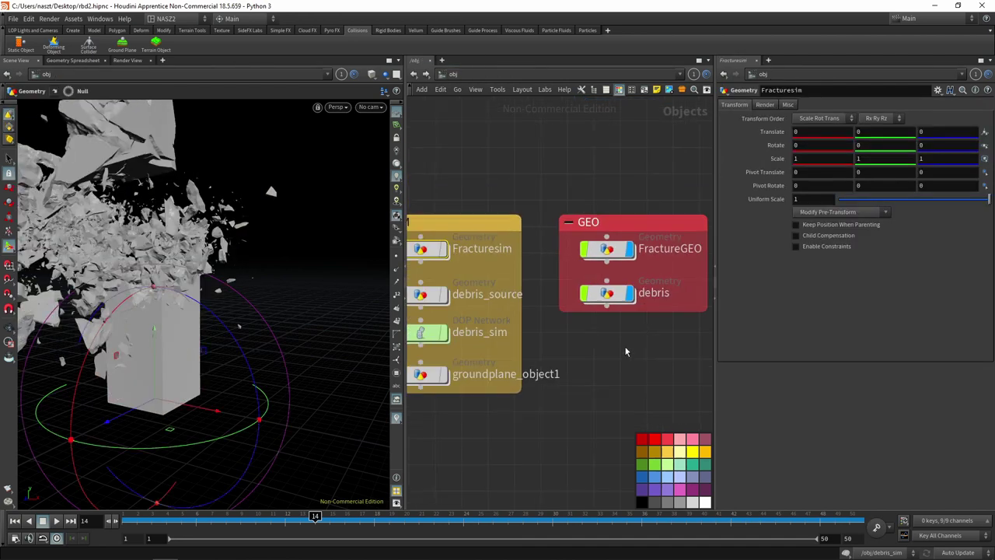
{"action": "middle_click_drag", "start_coordinate": [626, 352], "coordinate": [504, 365]}
{"action": "double_click", "coordinate": [514, 267]}
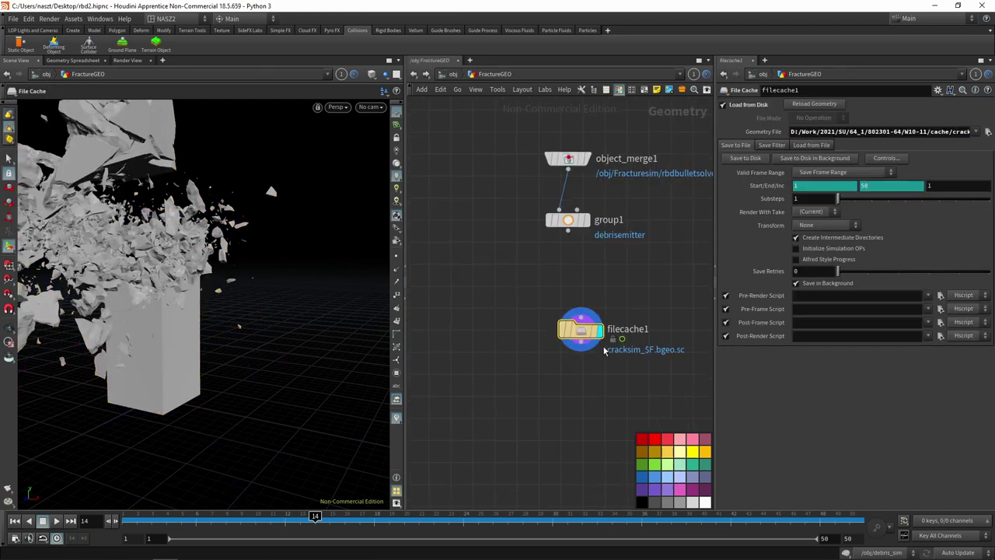
Add a Material node wired under filecache1 and display its output
{"action": "middle_click", "coordinate": [579, 333]}
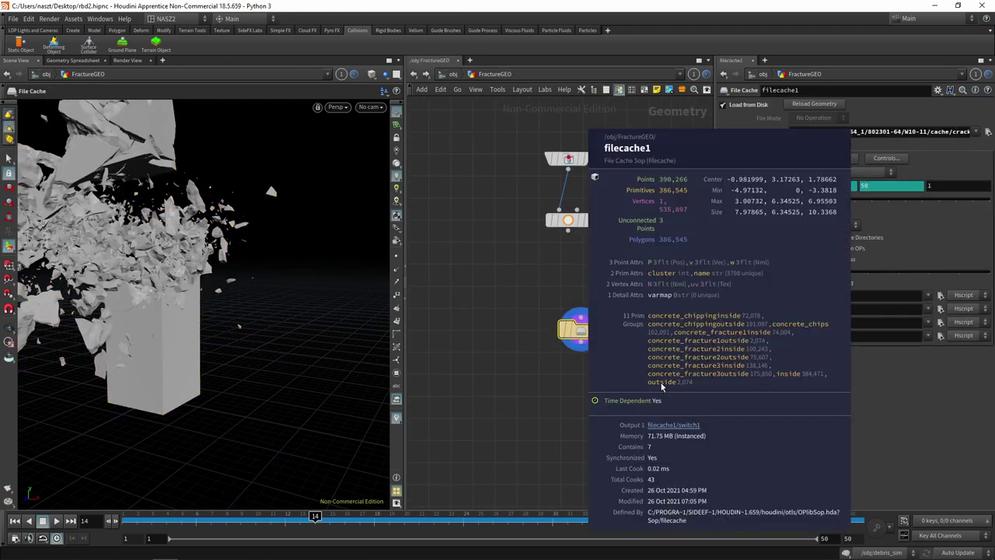
{"action": "key", "text": "c"}
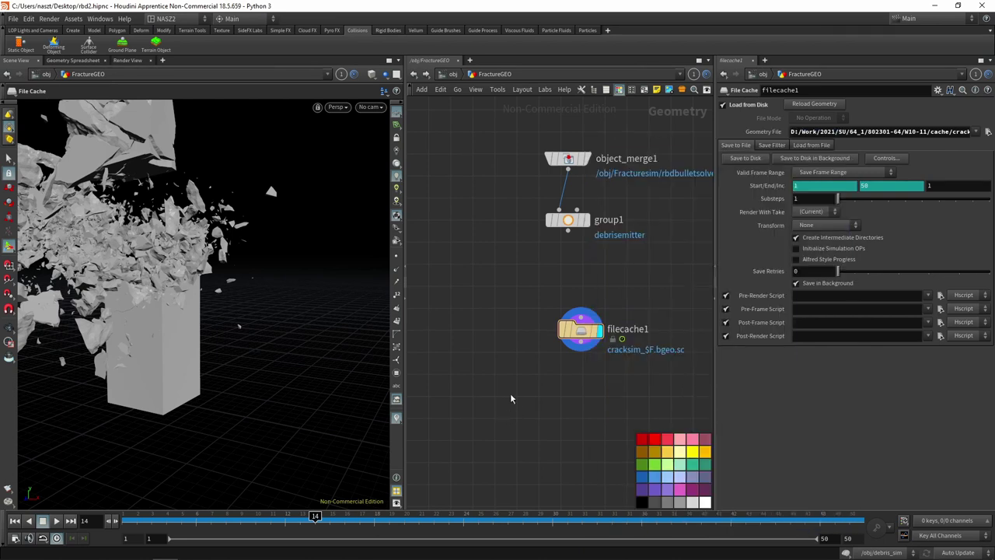
{"action": "key", "text": "Tab"}
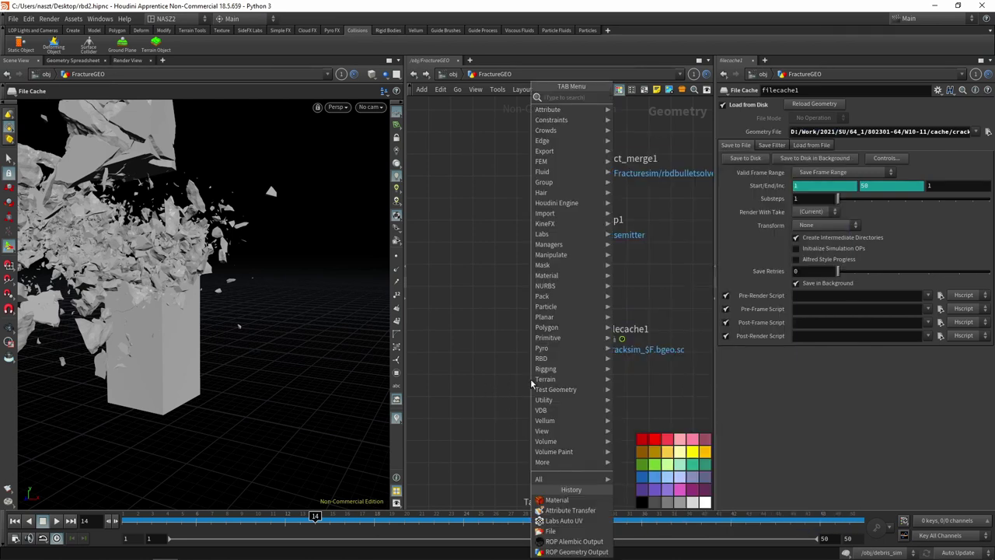
{"action": "type", "text": "mater"}
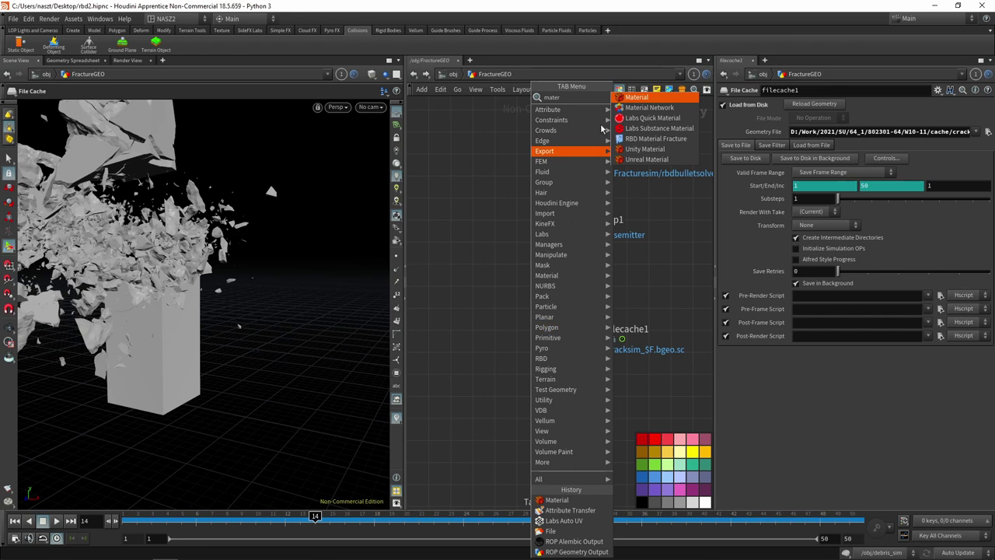
{"action": "left_click", "coordinate": [637, 96]}
{"action": "left_click", "coordinate": [569, 386]}
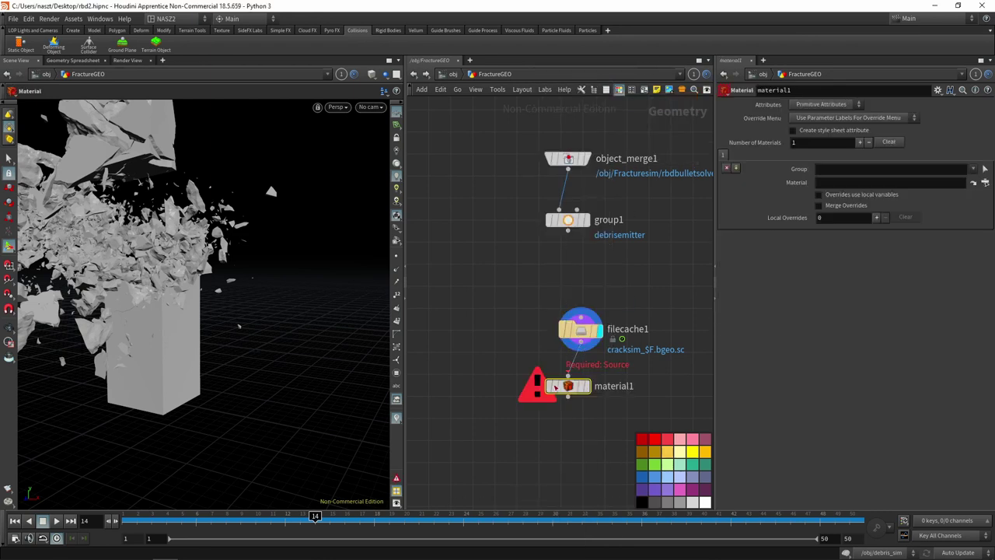
{"action": "left_click", "coordinate": [589, 391]}
{"action": "left_click_drag", "start_coordinate": [576, 386], "coordinate": [590, 387]}
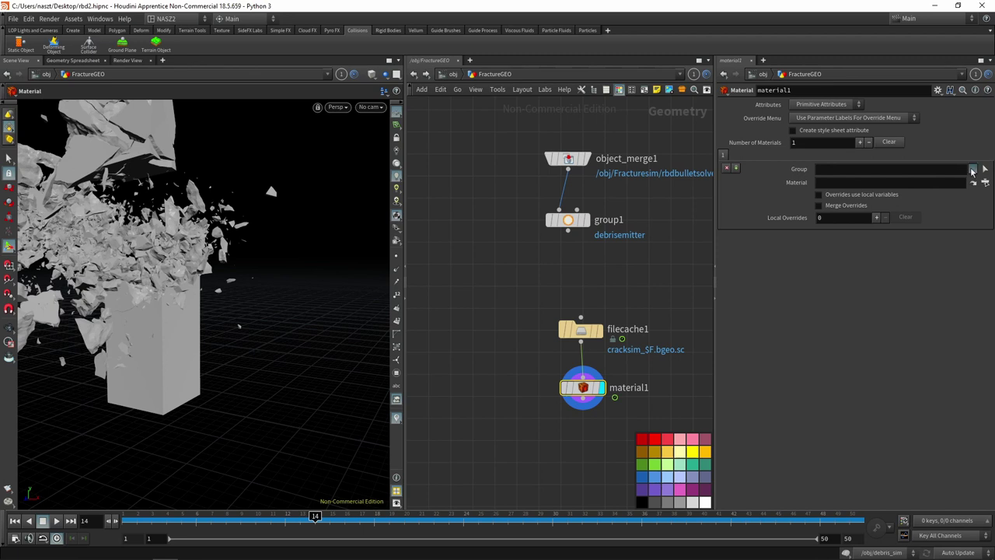
Set material1's Group to outside and its Material to /mat/principledshader1
{"action": "left_click", "coordinate": [972, 169]}
{"action": "left_click", "coordinate": [985, 285]}
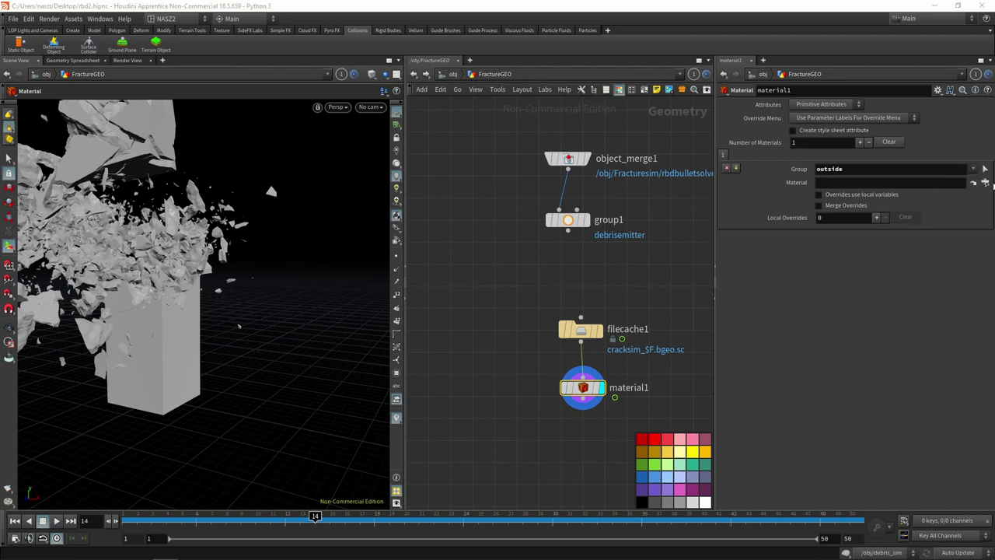
{"action": "left_click", "coordinate": [985, 183]}
{"action": "left_click", "coordinate": [966, 131]}
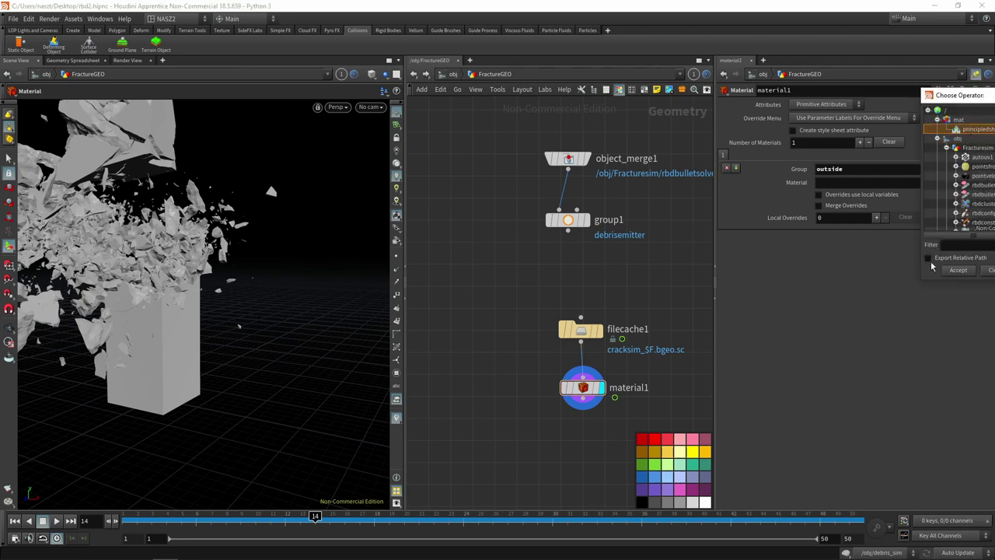
{"action": "left_click", "coordinate": [955, 270]}
{"action": "key", "text": "Escape"}
{"action": "mouse_move", "coordinate": [296, 269]}
{"action": "left_mouse_down"}
{"action": "mouse_move", "coordinate": [265, 288]}
{"action": "mouse_move", "coordinate": [269, 235]}
{"action": "left_mouse_up"}
{"action": "key", "text": "Return"}
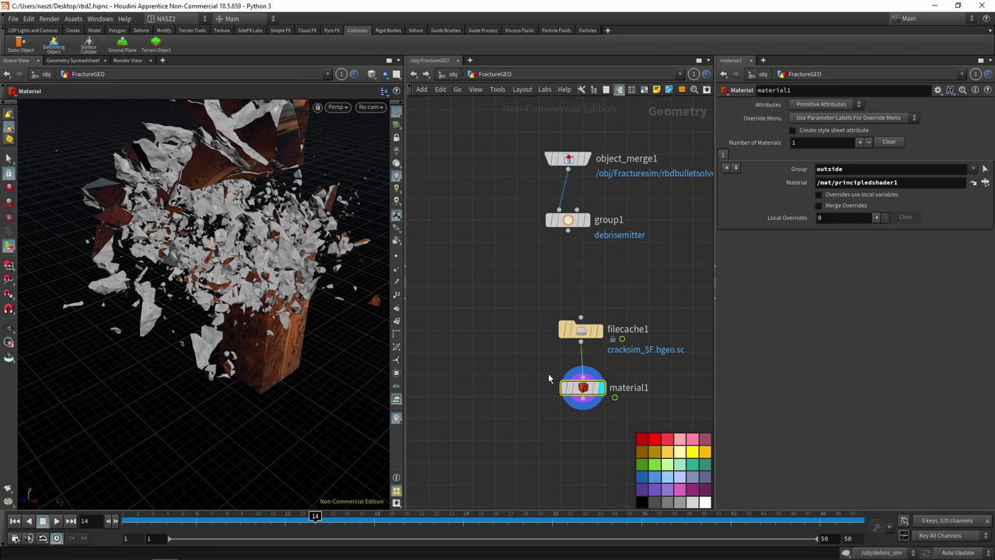
{"action": "middle_click_drag", "start_coordinate": [549, 379], "coordinate": [482, 333]}
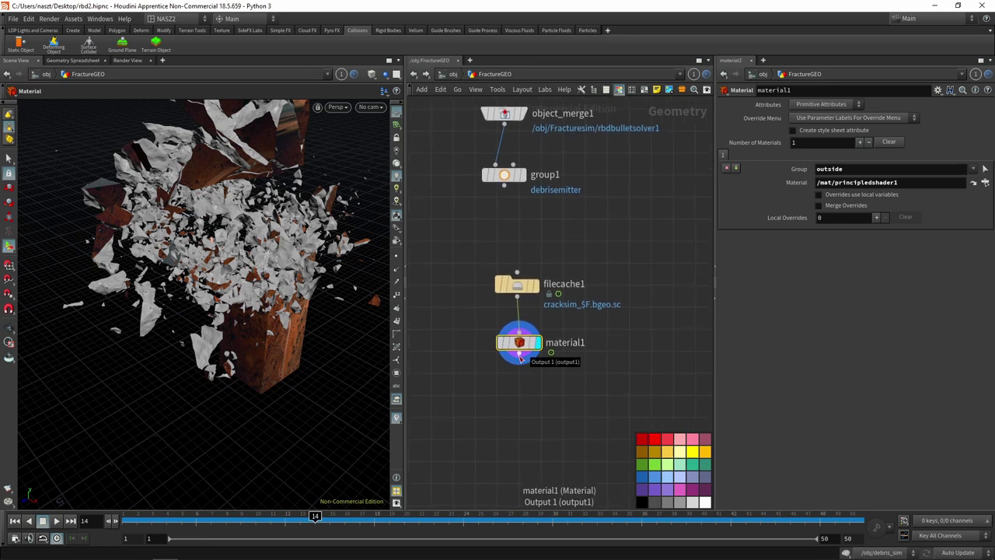
Add a second Material node, material2, wired below material1 in FractureGEO
{"action": "left_click", "coordinate": [520, 357]}
{"action": "type", "text": "mater"}
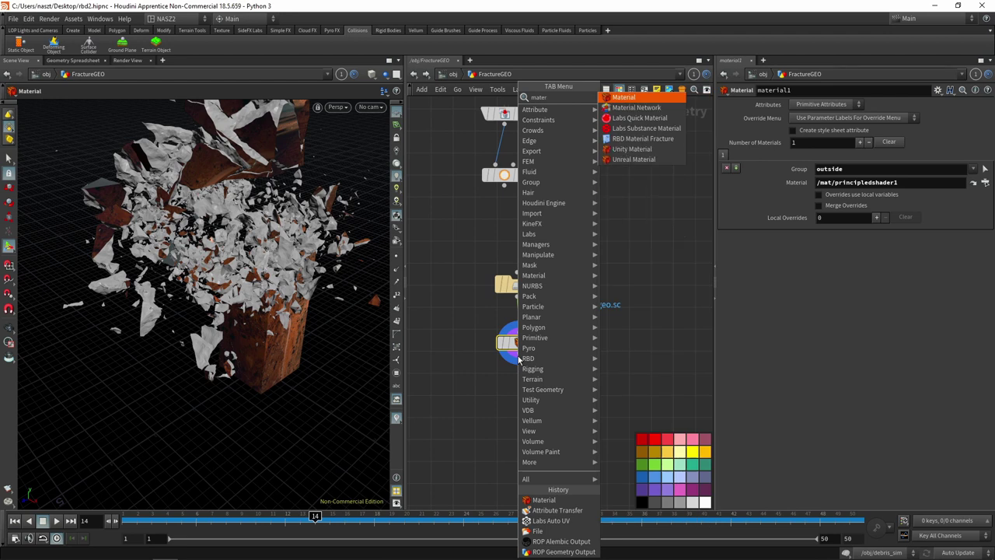
{"action": "left_click", "coordinate": [624, 98]}
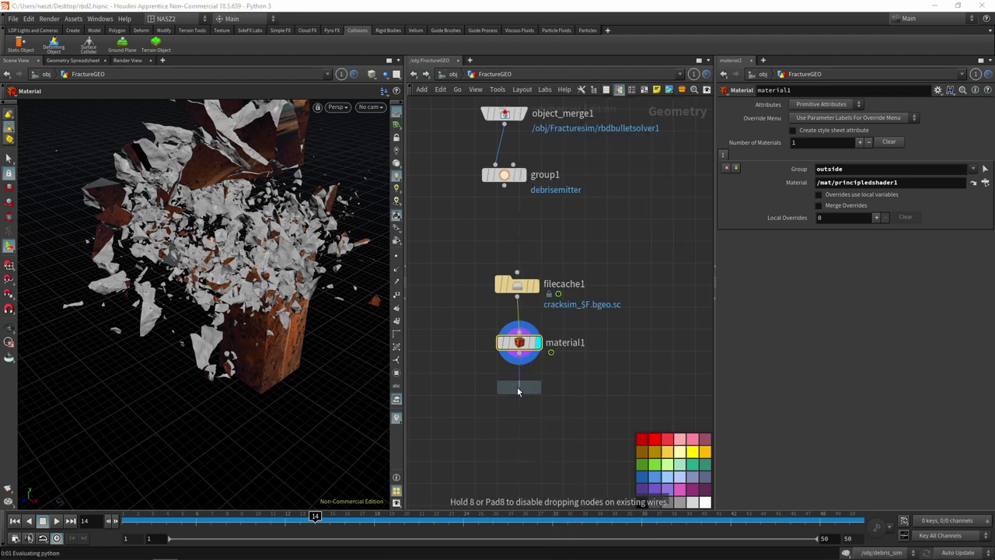
{"action": "left_click", "coordinate": [519, 387]}
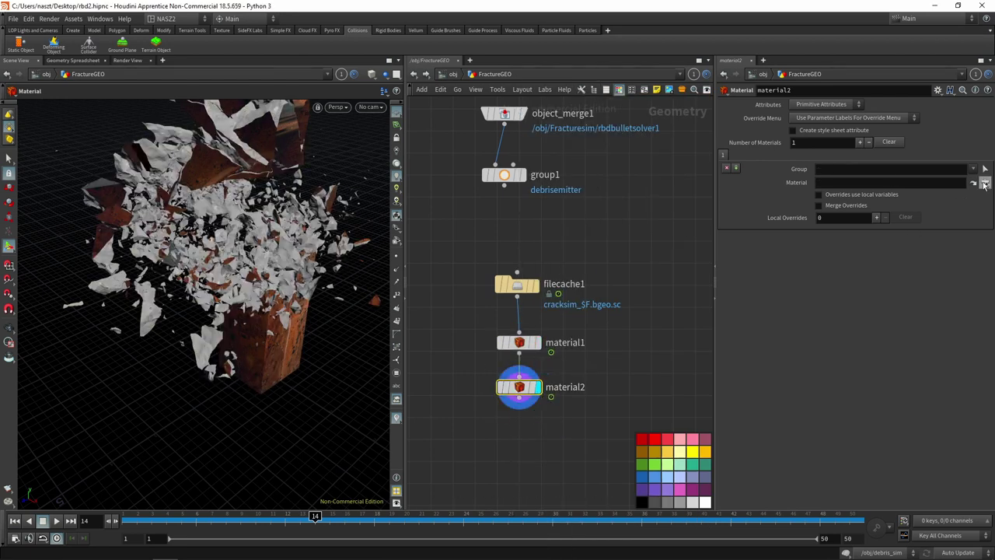
Restrict material2 to the 'inside' primitive group and go back up to /obj
{"action": "left_click", "coordinate": [973, 169]}
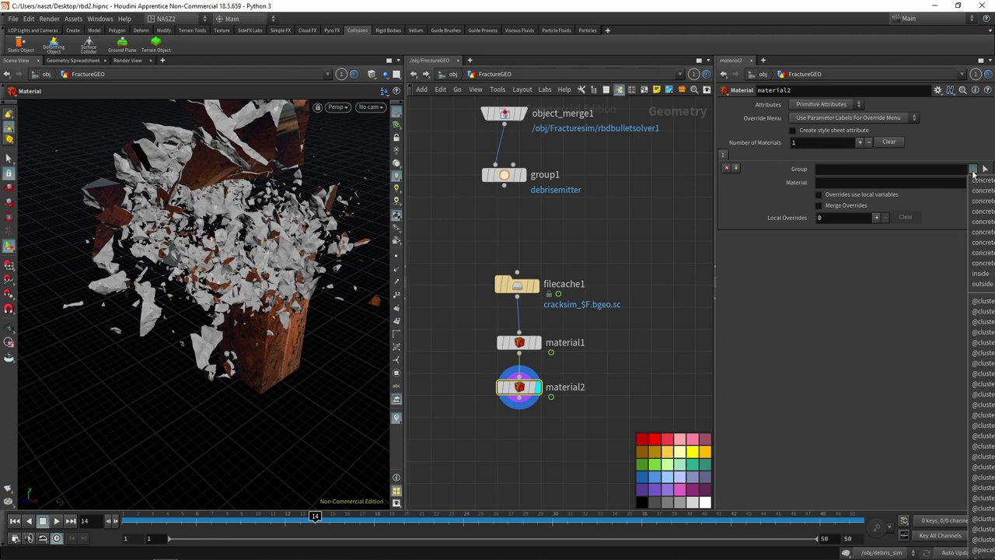
{"action": "left_click", "coordinate": [979, 274]}
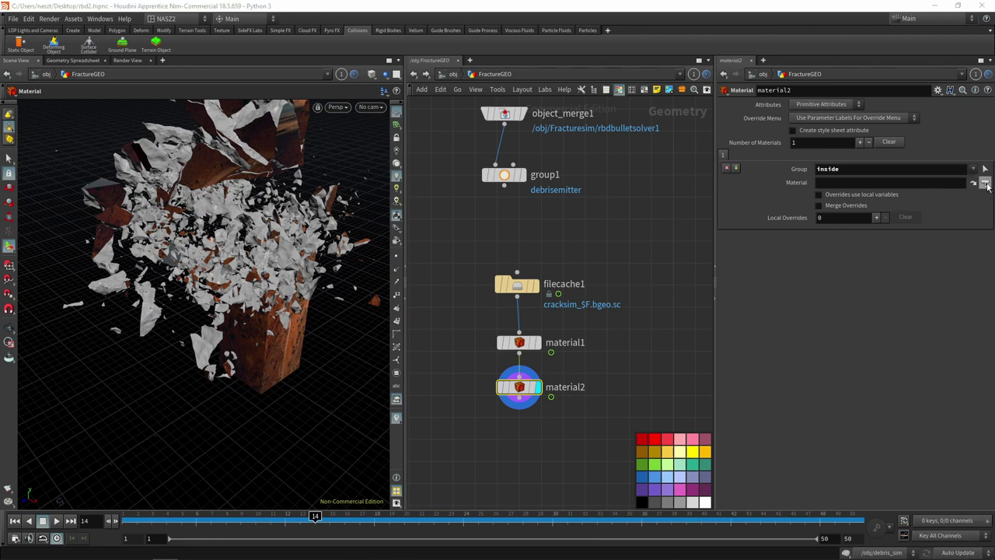
{"action": "left_click", "coordinate": [459, 75]}
{"action": "left_click", "coordinate": [461, 75]}
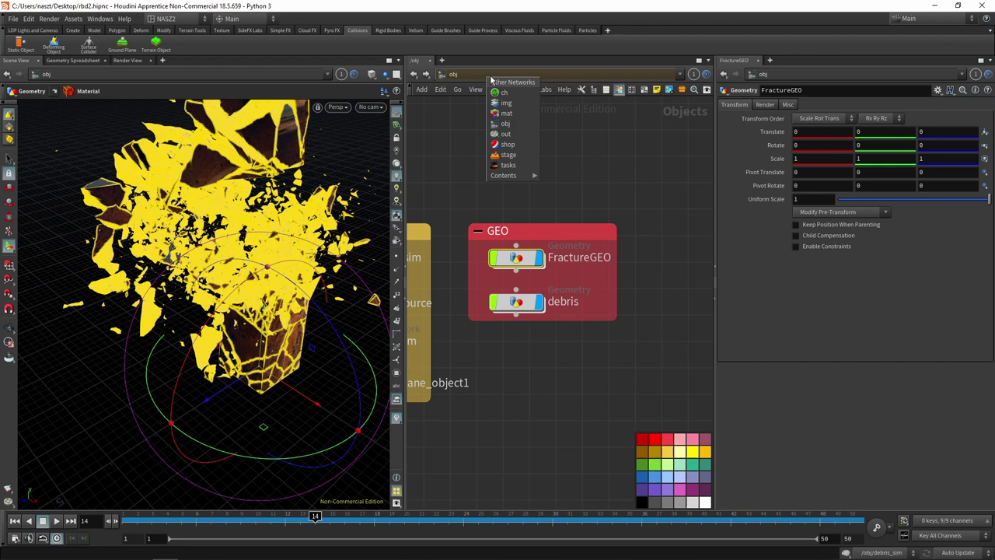
Add a new Principled Shader node in the /mat network
{"action": "left_click", "coordinate": [517, 115]}
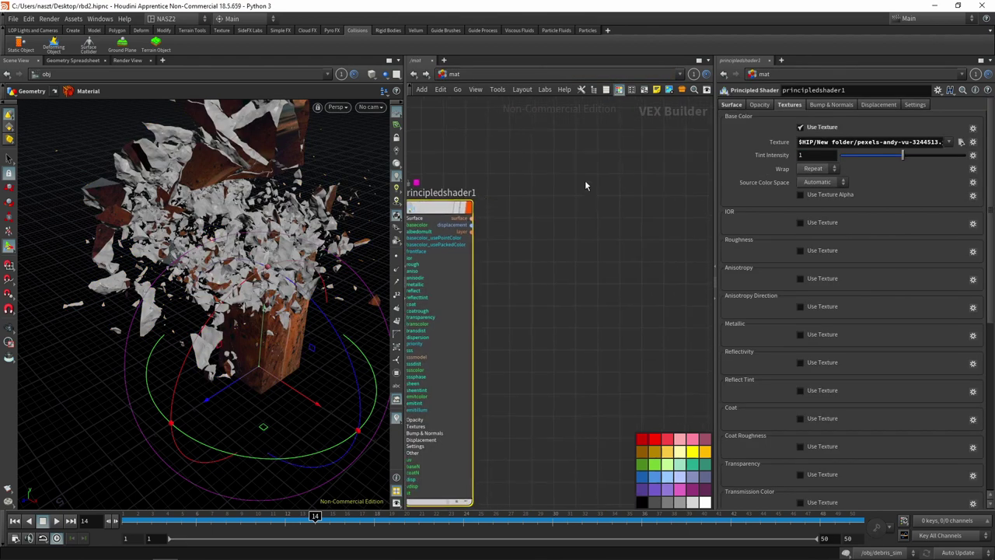
{"action": "key", "text": "Tab"}
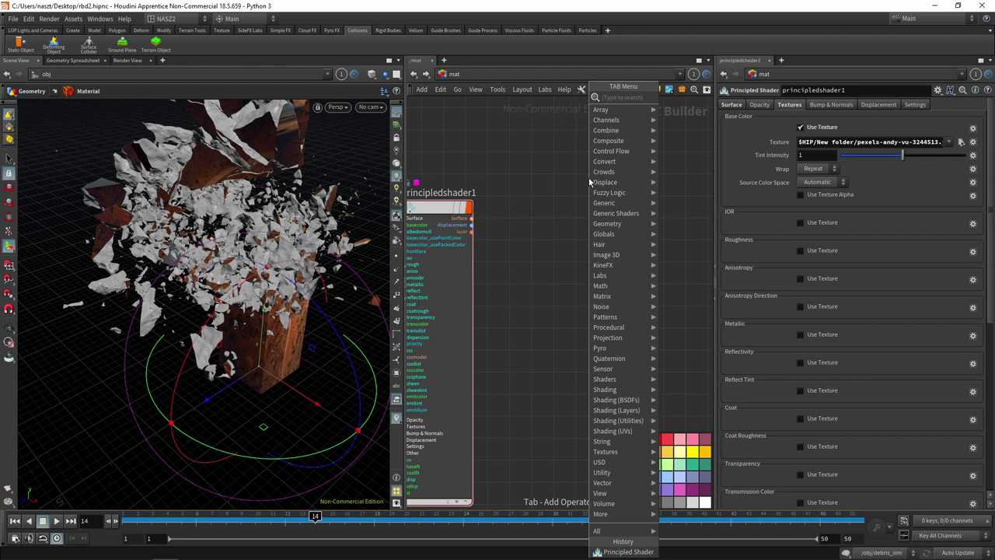
{"action": "left_click", "coordinate": [642, 550]}
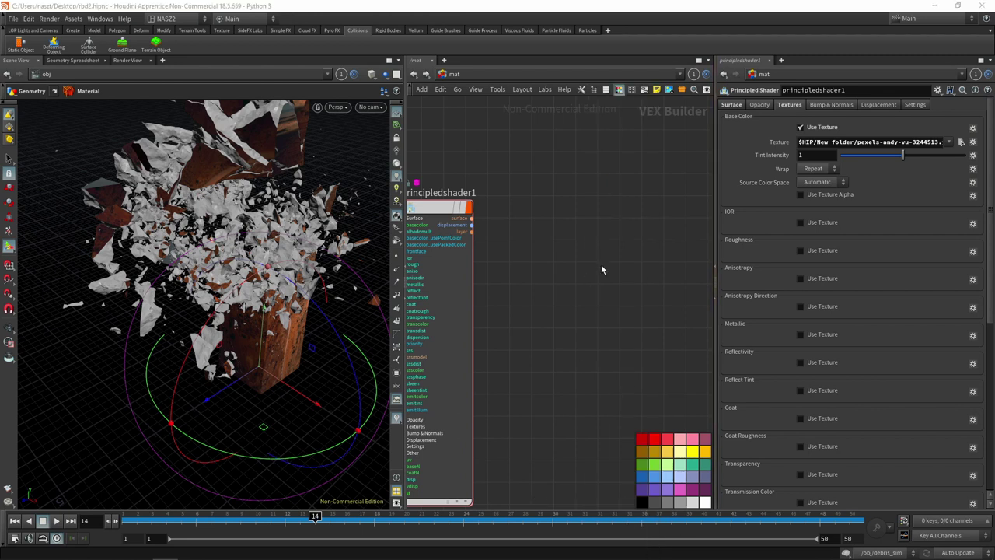
{"action": "key", "text": "Tab"}
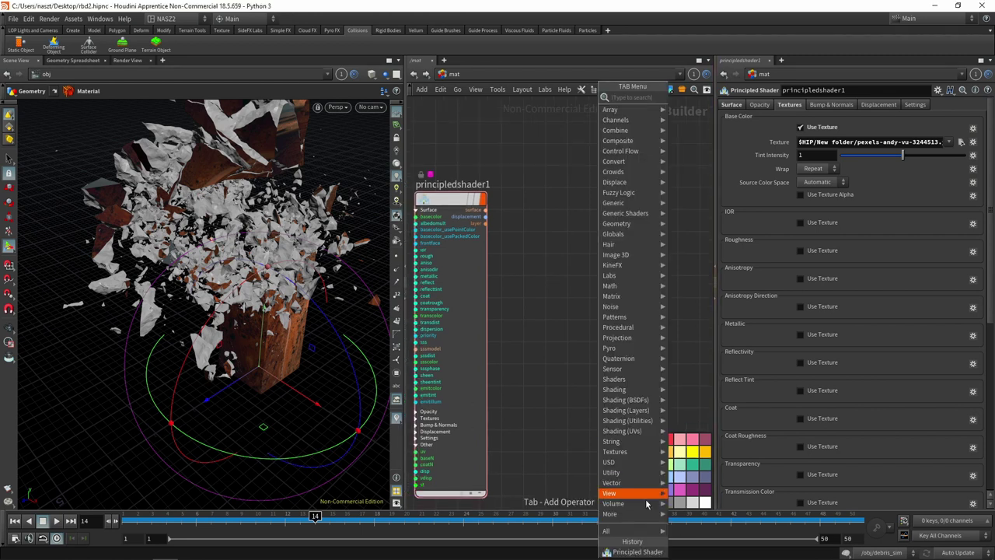
{"action": "left_click", "coordinate": [639, 552]}
{"action": "left_click", "coordinate": [584, 245]}
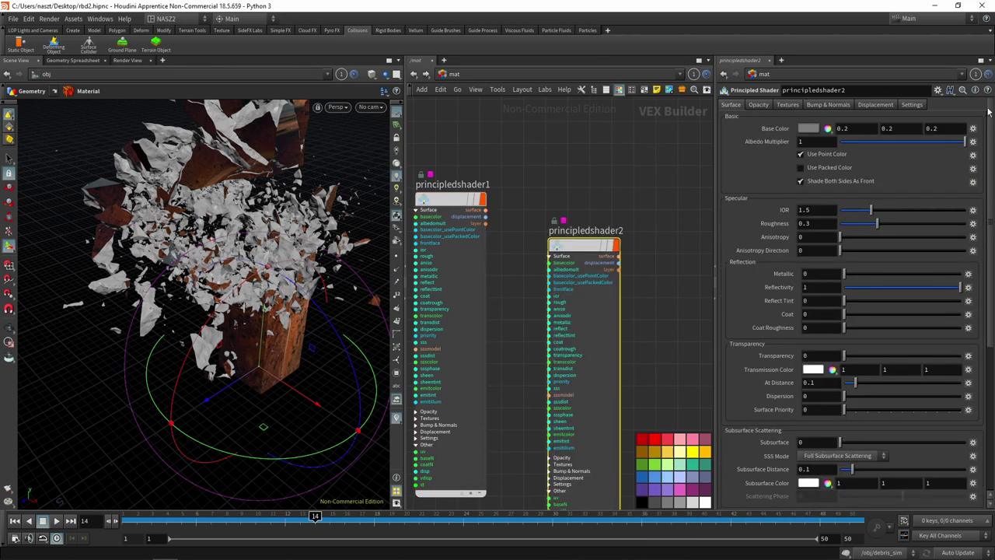
Apply the Gold preset to the new shader, rename it 'gold', and return to /obj
{"action": "left_click", "coordinate": [938, 90]}
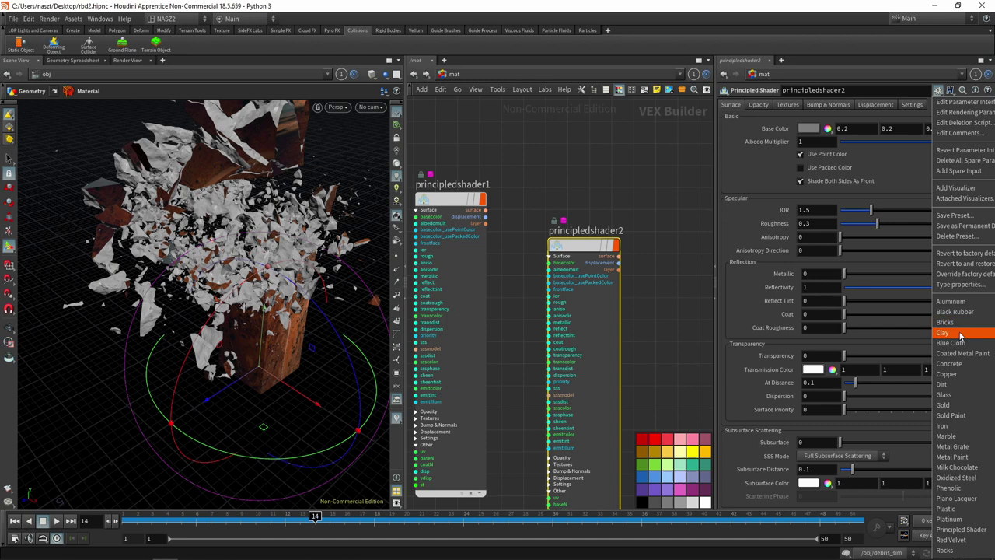
{"action": "left_click", "coordinate": [950, 406]}
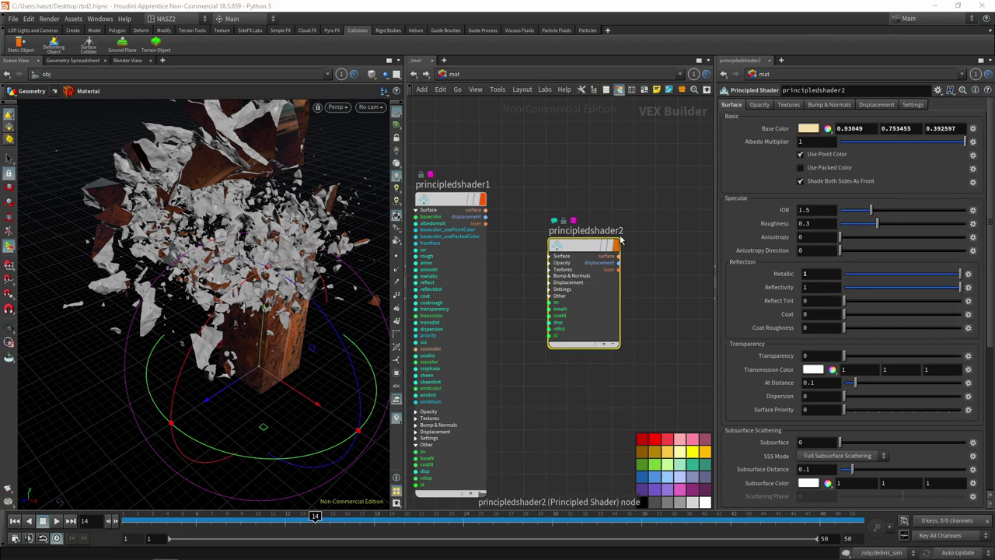
{"action": "double_click", "coordinate": [589, 230]}
{"action": "type", "text": "gol"}
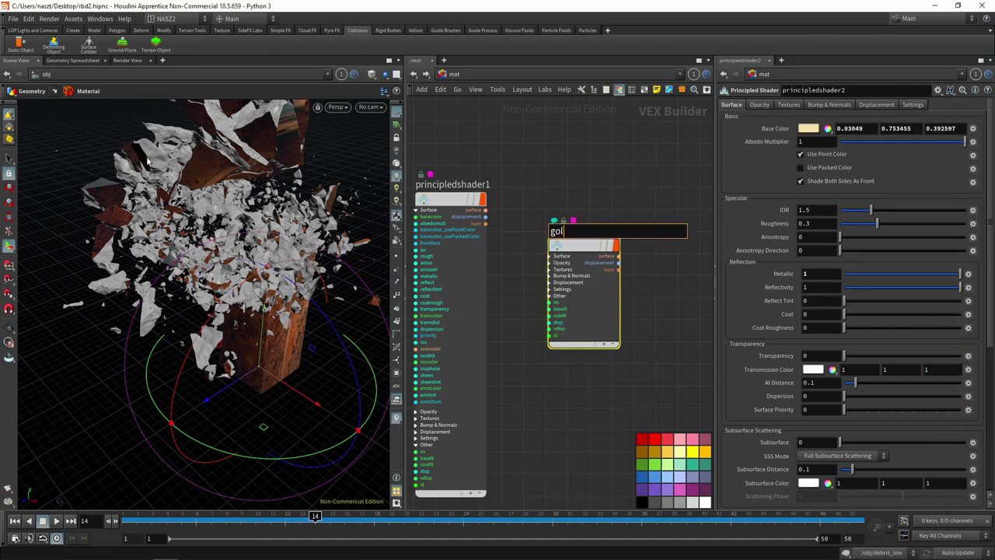
{"action": "type", "text": "d"}
{"action": "key", "text": "Return"}
{"action": "left_click", "coordinate": [459, 75]}
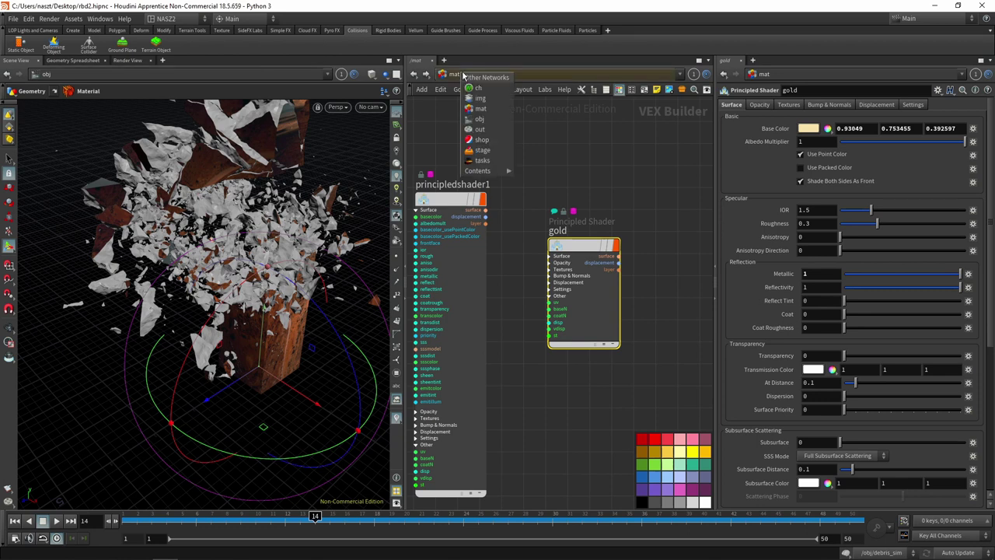
{"action": "left_click", "coordinate": [505, 128]}
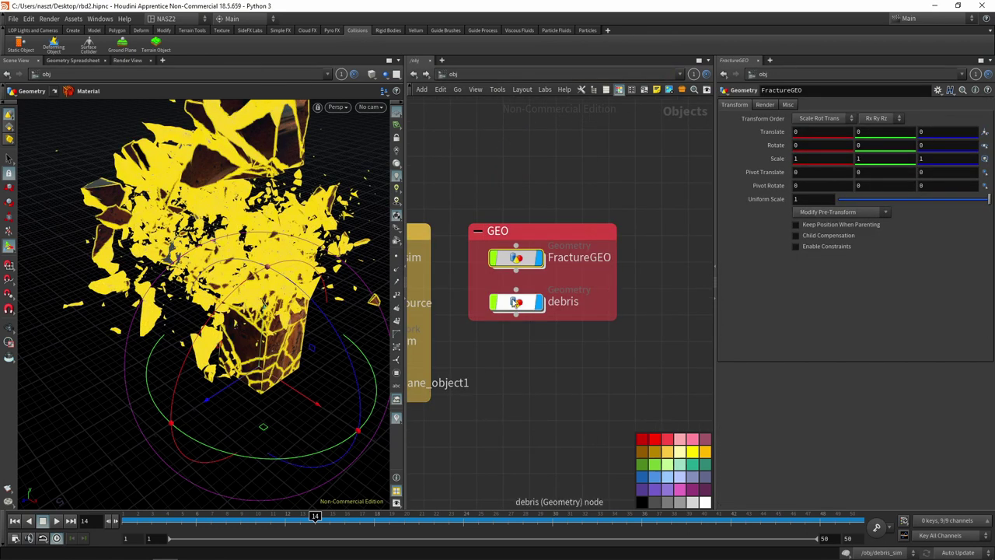
Set FractureGEO's material2 to /mat/gold, inspect the gold interiors, and return to /obj
{"action": "double_click", "coordinate": [514, 261]}
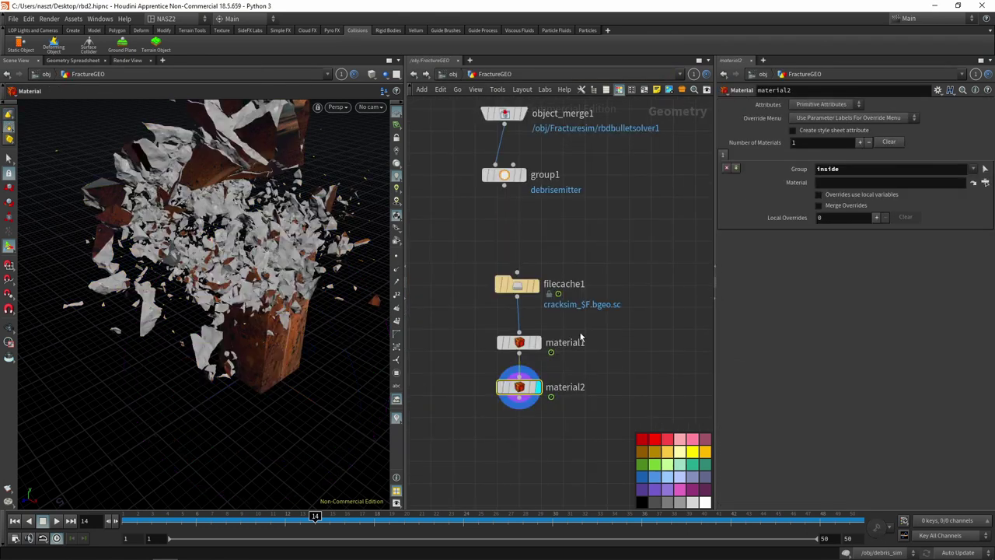
{"action": "left_click", "coordinate": [985, 183]}
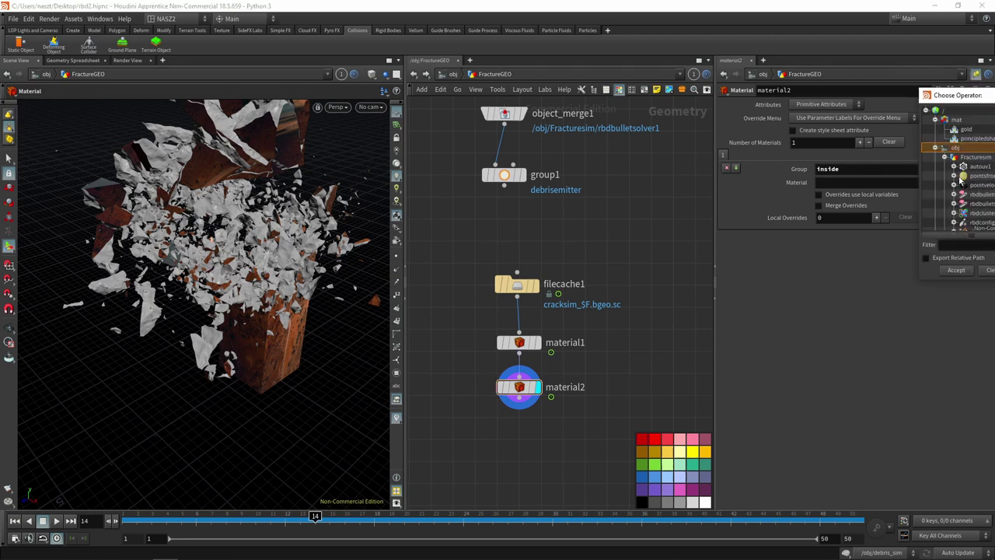
{"action": "left_click", "coordinate": [966, 130]}
{"action": "left_click", "coordinate": [956, 270]}
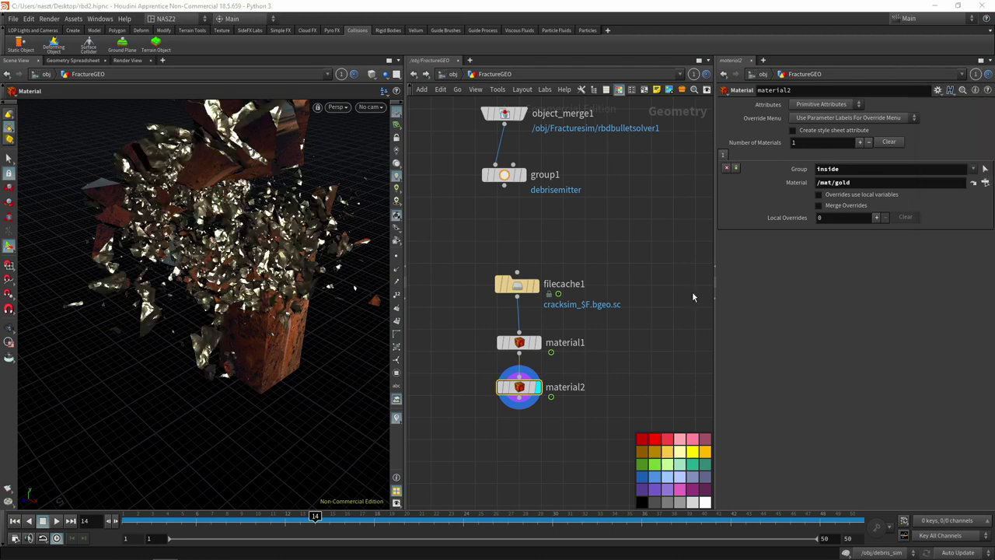
{"action": "key", "text": "Escape"}
{"action": "mouse_move", "coordinate": [288, 218]}
{"action": "left_mouse_down"}
{"action": "mouse_move", "coordinate": [180, 225]}
{"action": "mouse_move", "coordinate": [234, 327]}
{"action": "left_mouse_up"}
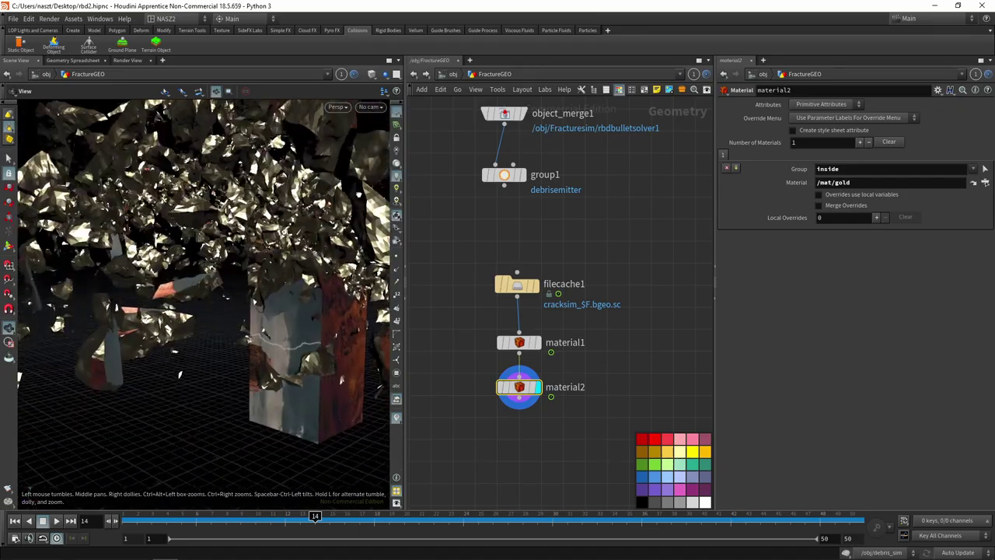
{"action": "mouse_move", "coordinate": [265, 395]}
{"action": "left_mouse_down"}
{"action": "mouse_move", "coordinate": [206, 405]}
{"action": "mouse_move", "coordinate": [151, 382]}
{"action": "mouse_move", "coordinate": [94, 389]}
{"action": "mouse_move", "coordinate": [306, 188]}
{"action": "mouse_move", "coordinate": [332, 238]}
{"action": "mouse_move", "coordinate": [213, 225]}
{"action": "mouse_move", "coordinate": [365, 247]}
{"action": "left_mouse_up"}
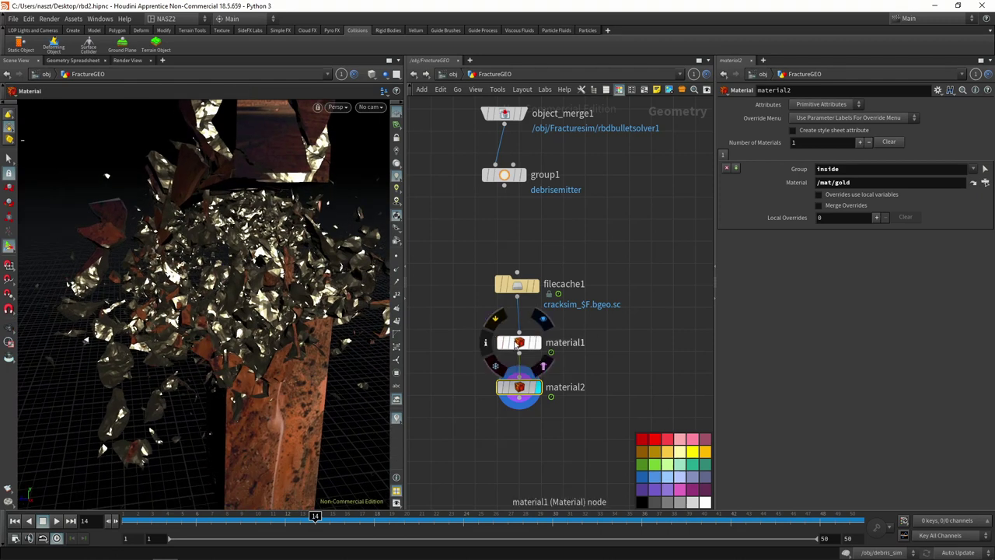
{"action": "mouse_move", "coordinate": [261, 233]}
{"action": "left_mouse_down"}
{"action": "mouse_move", "coordinate": [241, 221]}
{"action": "mouse_move", "coordinate": [254, 209]}
{"action": "mouse_move", "coordinate": [187, 226]}
{"action": "left_mouse_up"}
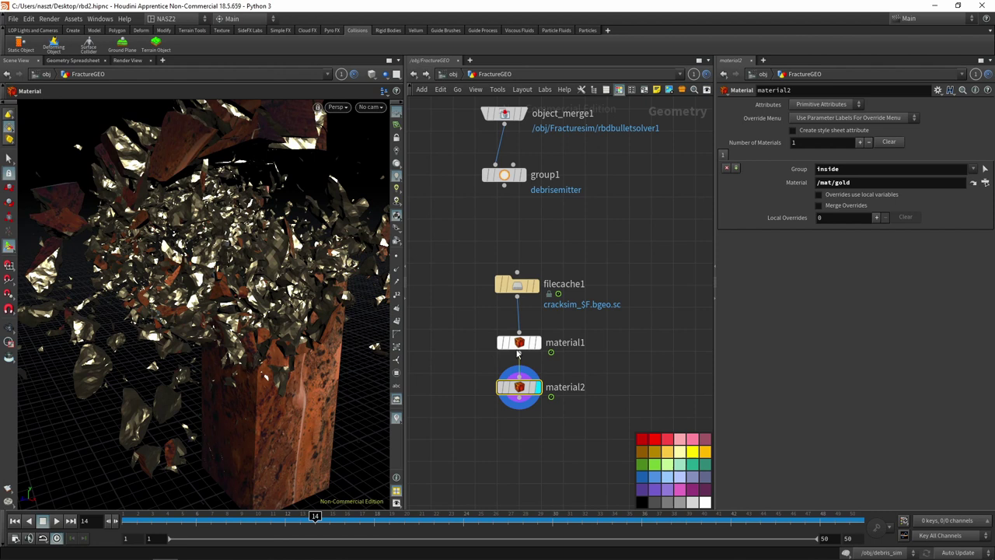
{"action": "left_click", "coordinate": [449, 74]}
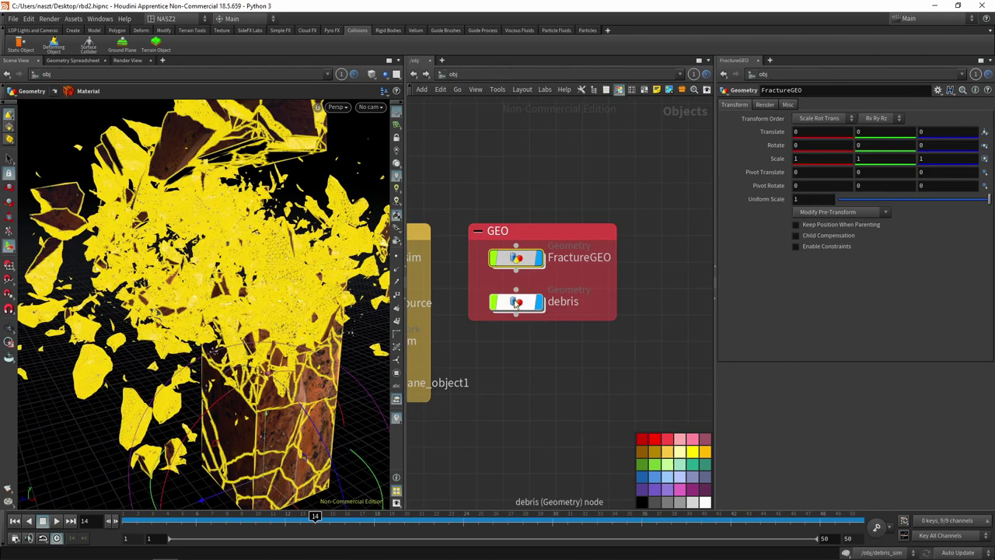
Inside debris, add a Material node after file1 assigning /mat/gold, then return to /obj
{"action": "double_click", "coordinate": [514, 303]}
{"action": "key", "text": "Tab"}
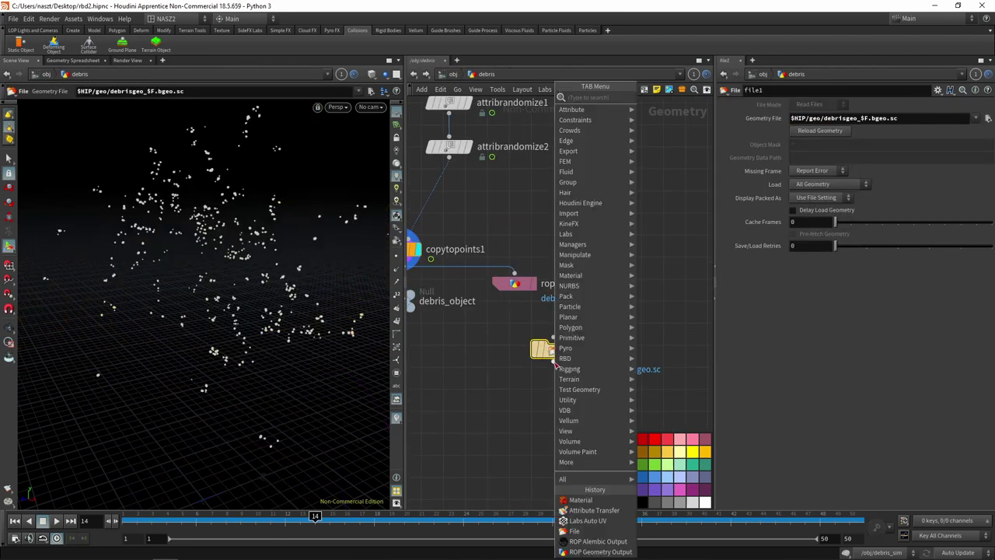
{"action": "left_click", "coordinate": [600, 503]}
{"action": "left_click", "coordinate": [554, 411]}
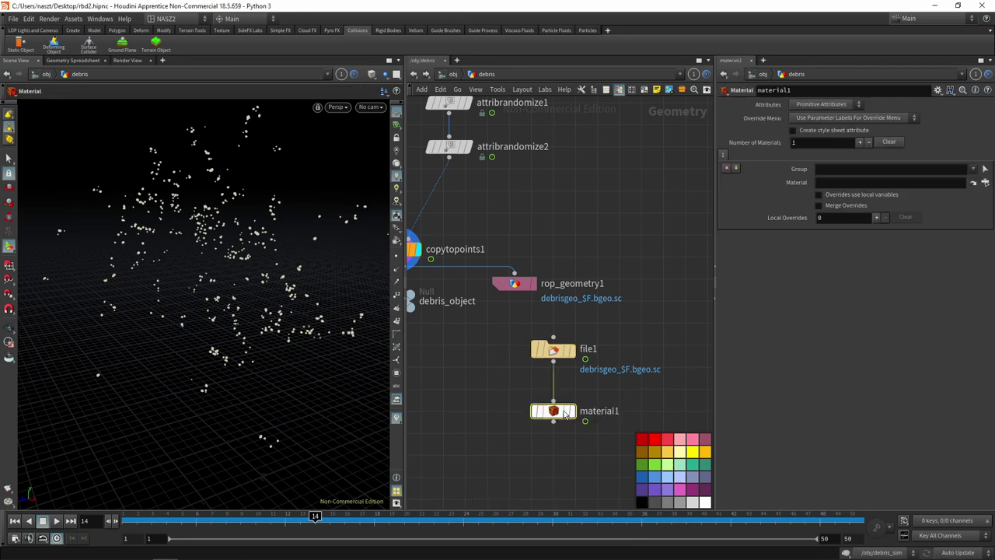
{"action": "left_click", "coordinate": [983, 182]}
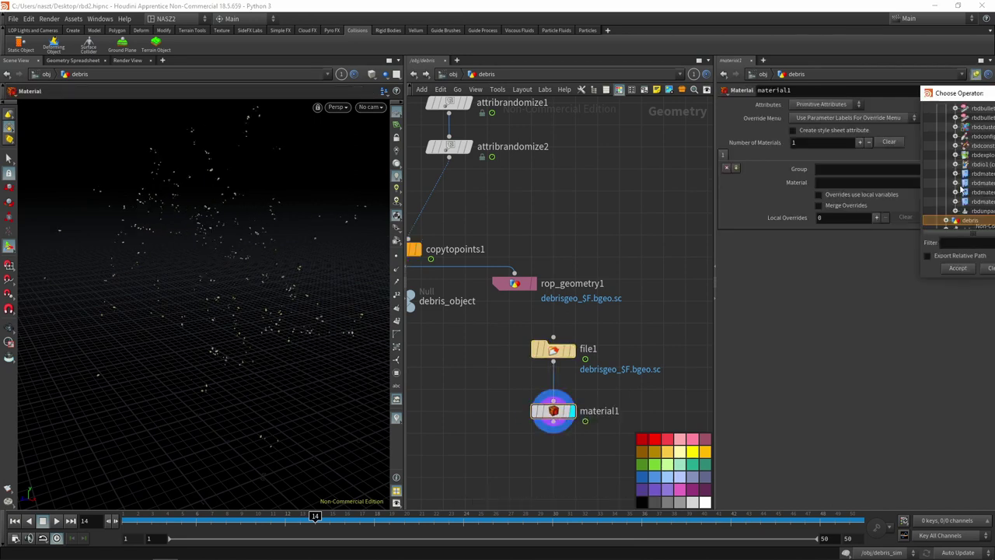
{"action": "scroll", "coordinate": [720, 127], "scroll_direction": "up", "scroll_amount": 3}
{"action": "scroll", "coordinate": [720, 127], "scroll_direction": "up", "scroll_amount": 3}
{"action": "left_click", "coordinate": [720, 120]}
{"action": "left_click", "coordinate": [709, 259]}
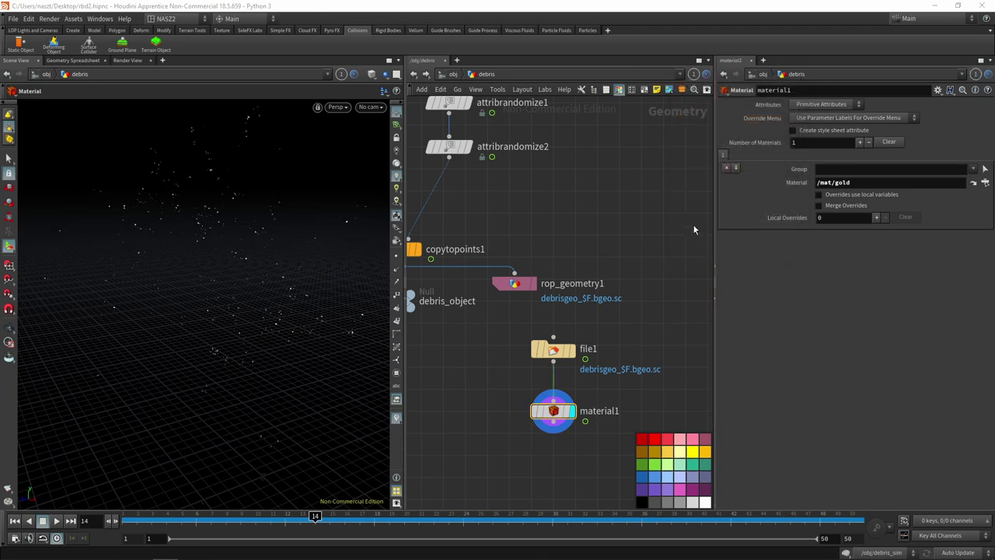
{"action": "left_click", "coordinate": [458, 75]}
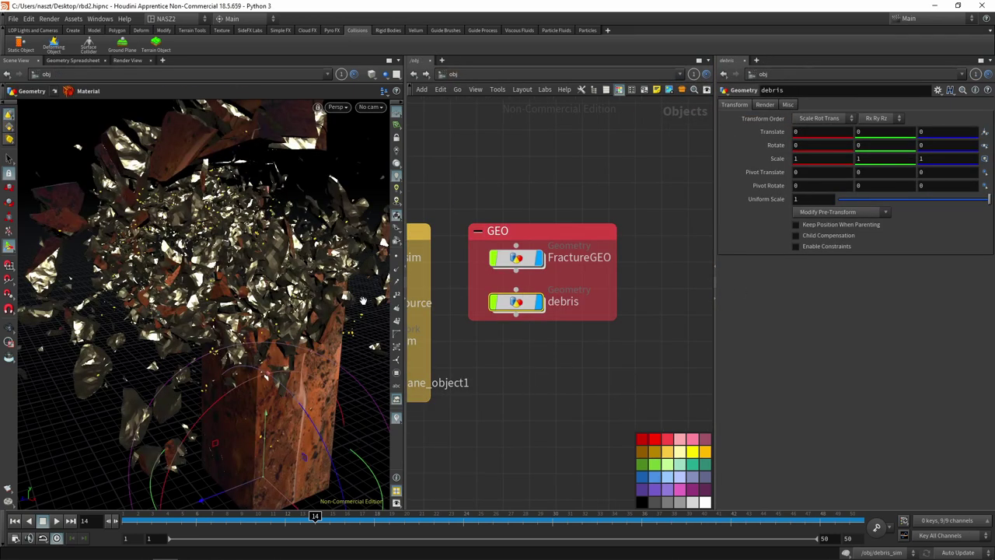
{"action": "left_click_drag", "start_coordinate": [375, 305], "coordinate": [327, 233], "text": "alt"}
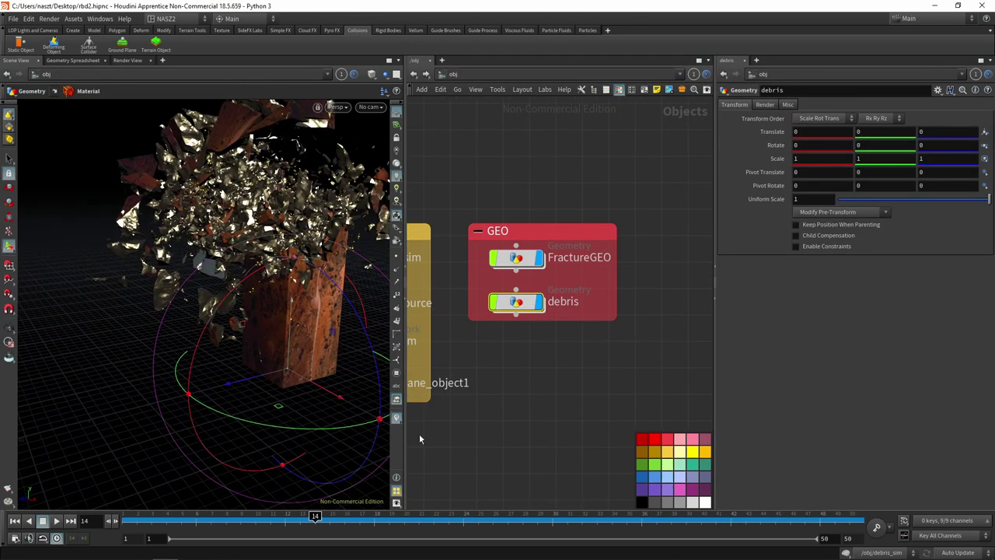
{"action": "left_click", "coordinate": [543, 400]}
{"action": "key", "text": "Escape"}
{"action": "mouse_move", "coordinate": [380, 306]}
{"action": "left_mouse_down"}
{"action": "mouse_move", "coordinate": [133, 265]}
{"action": "mouse_move", "coordinate": [335, 354]}
{"action": "mouse_move", "coordinate": [329, 348]}
{"action": "left_mouse_up"}
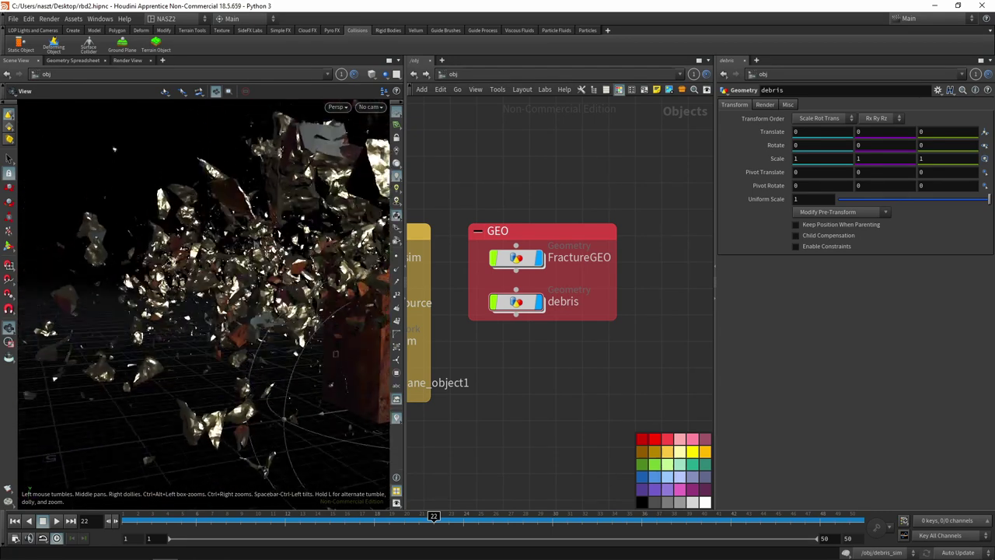
{"action": "key", "text": "r"}
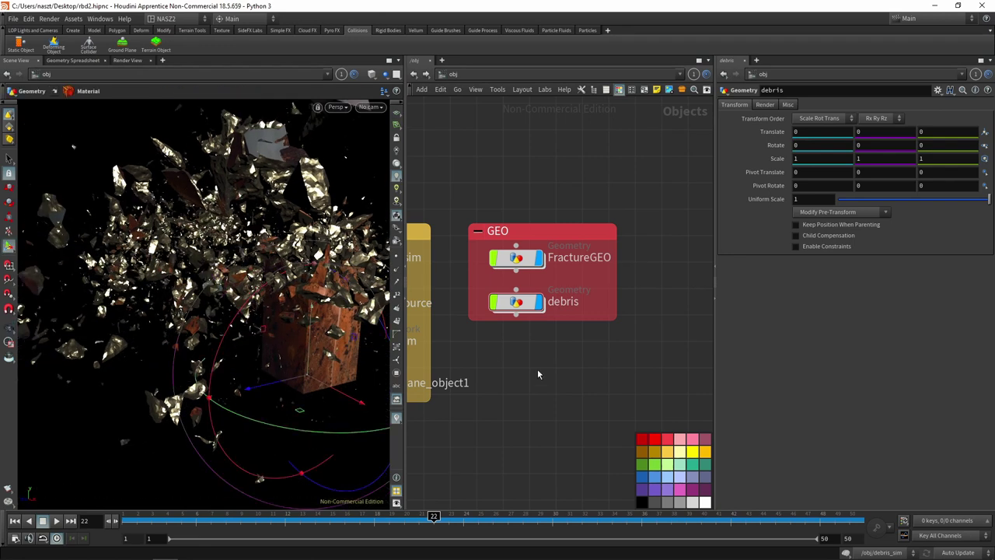
{"action": "mouse_move", "coordinate": [347, 275]}
{"action": "left_mouse_down"}
{"action": "mouse_move", "coordinate": [326, 284]}
{"action": "mouse_move", "coordinate": [313, 261]}
{"action": "left_mouse_up"}
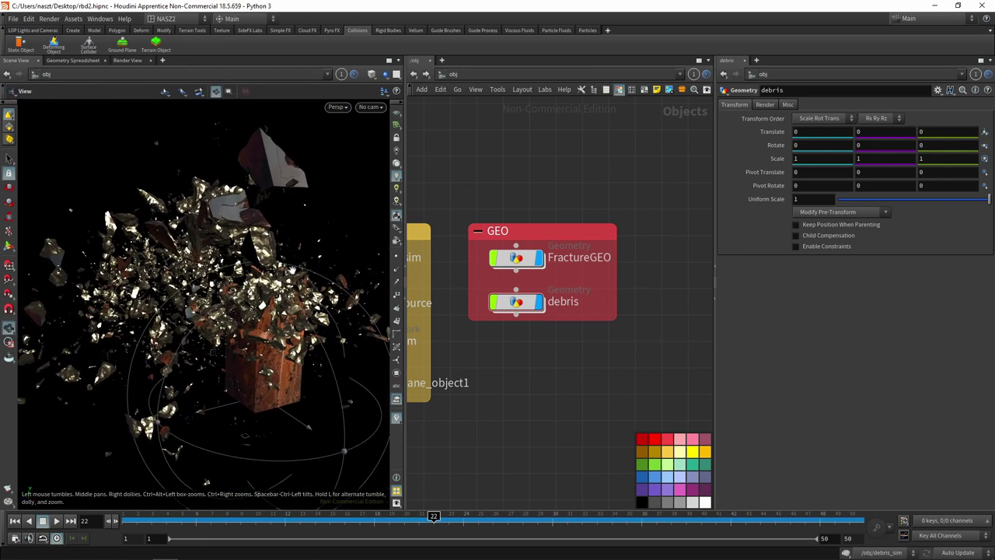
{"action": "key", "text": "r"}
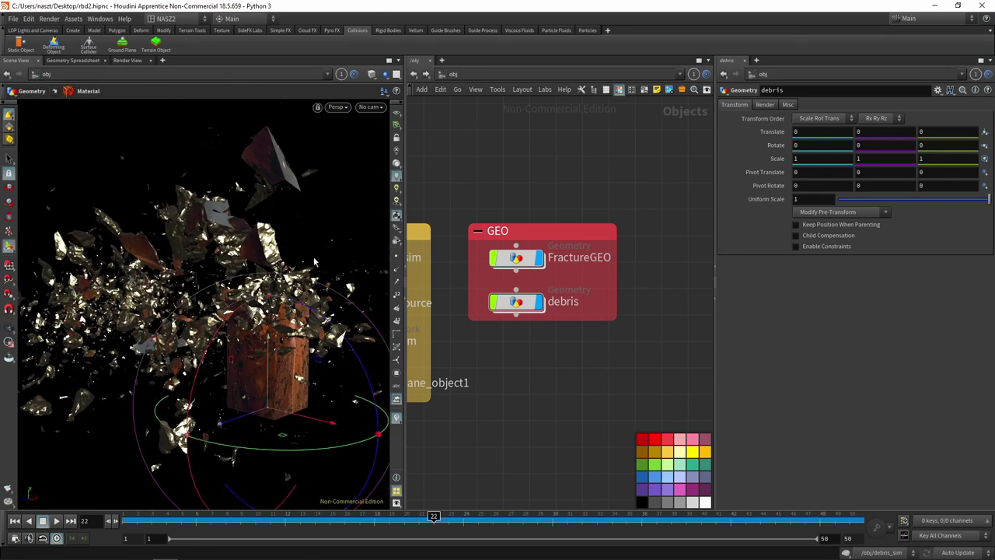